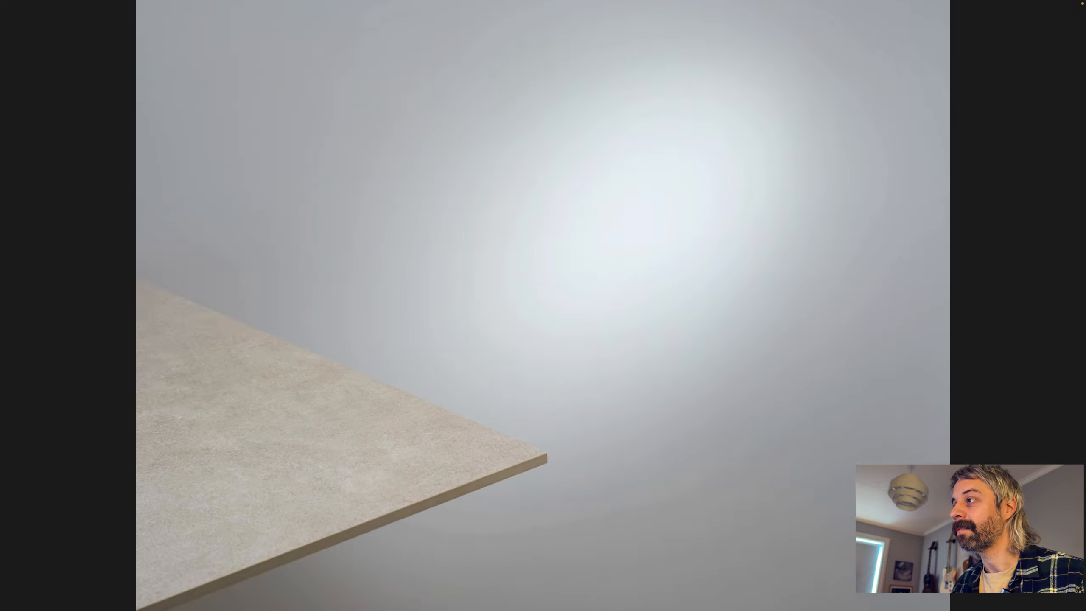
- Select the three beer shoot TIFF files and load them as layers into one Photoshop document
{"action": "key", "text": "Left"}
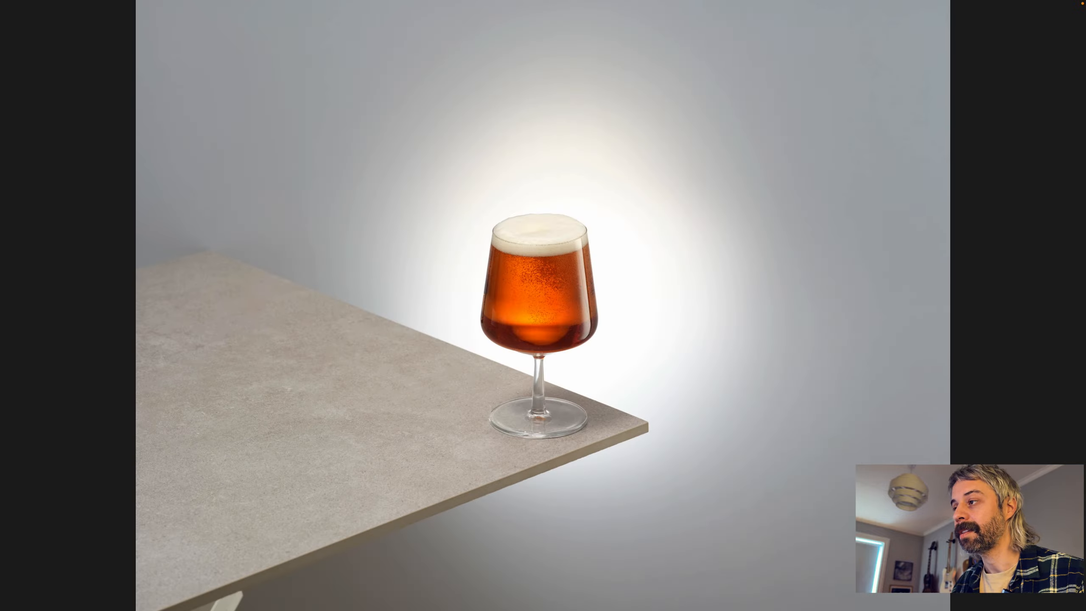
{"action": "key", "text": "Right"}
{"action": "key", "text": "space"}
{"action": "key", "text": "super+a"}
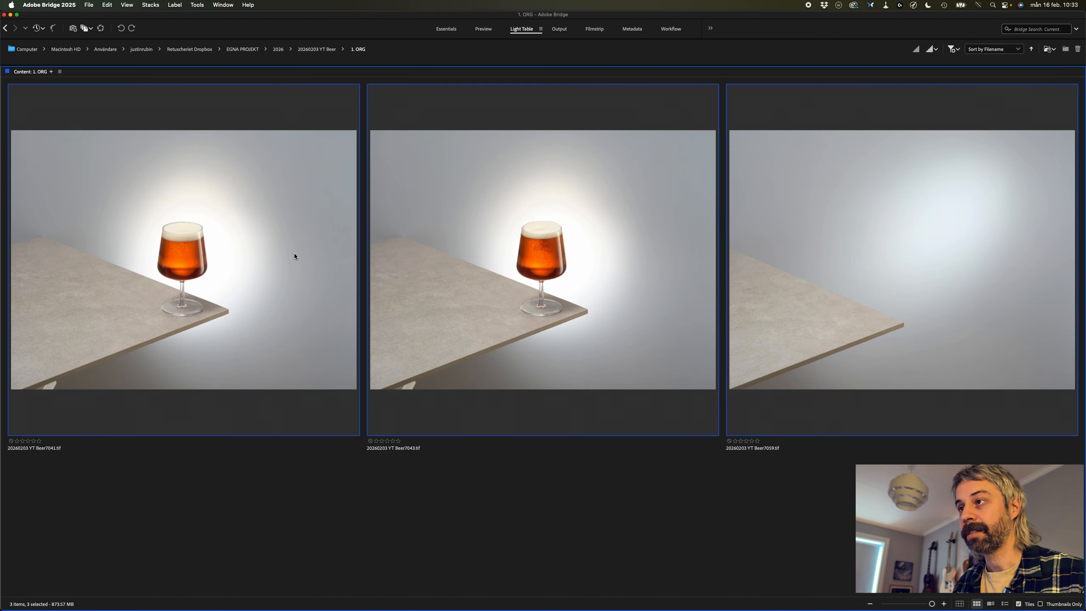
{"action": "left_click", "coordinate": [197, 5]}
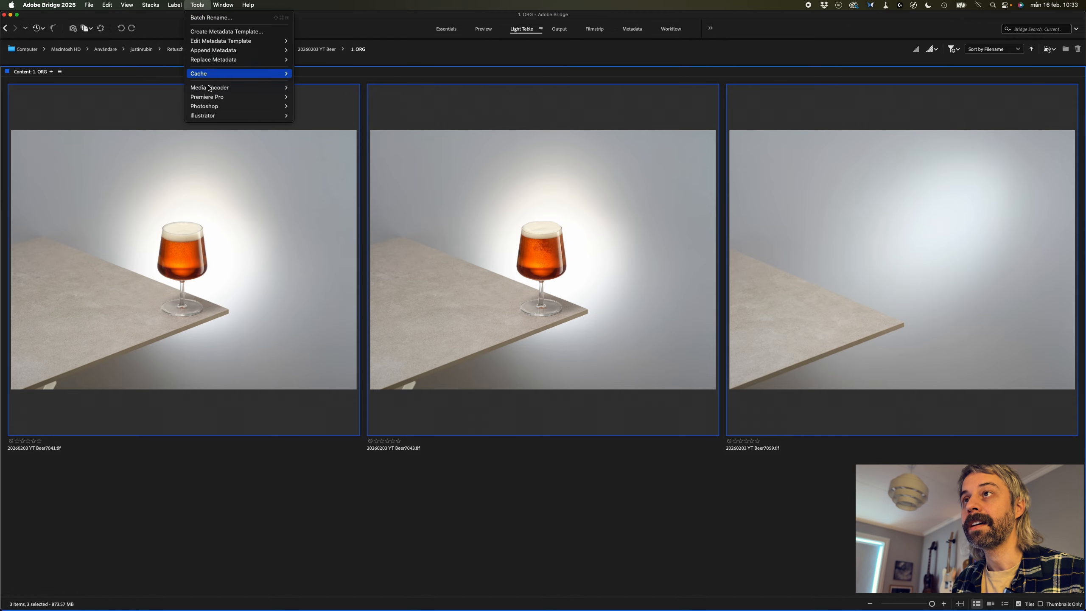
{"action": "mouse_move", "coordinate": [239, 106]}
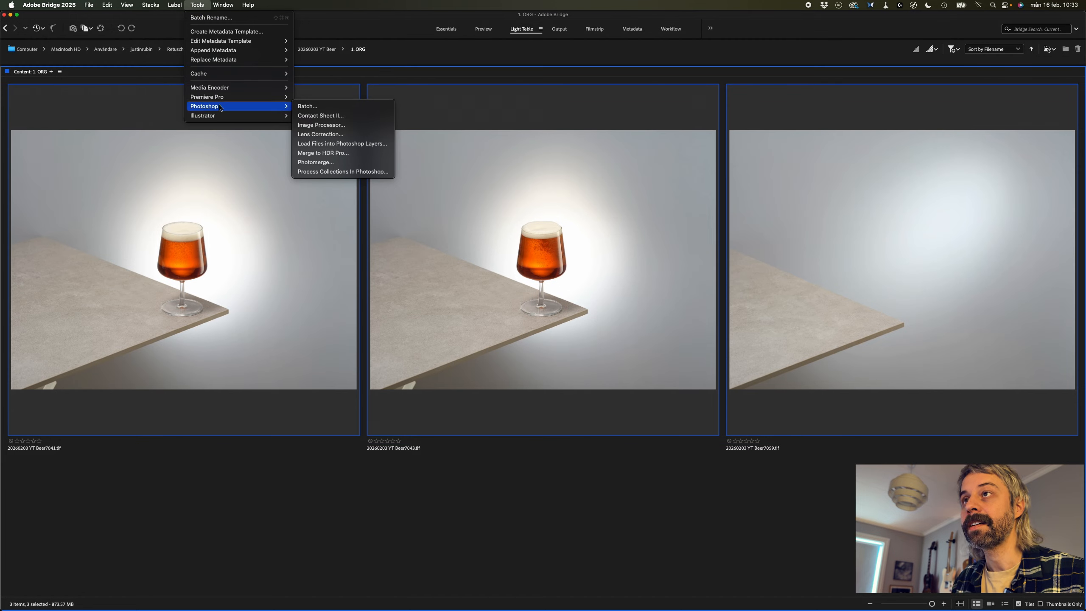
{"action": "left_click", "coordinate": [361, 145]}
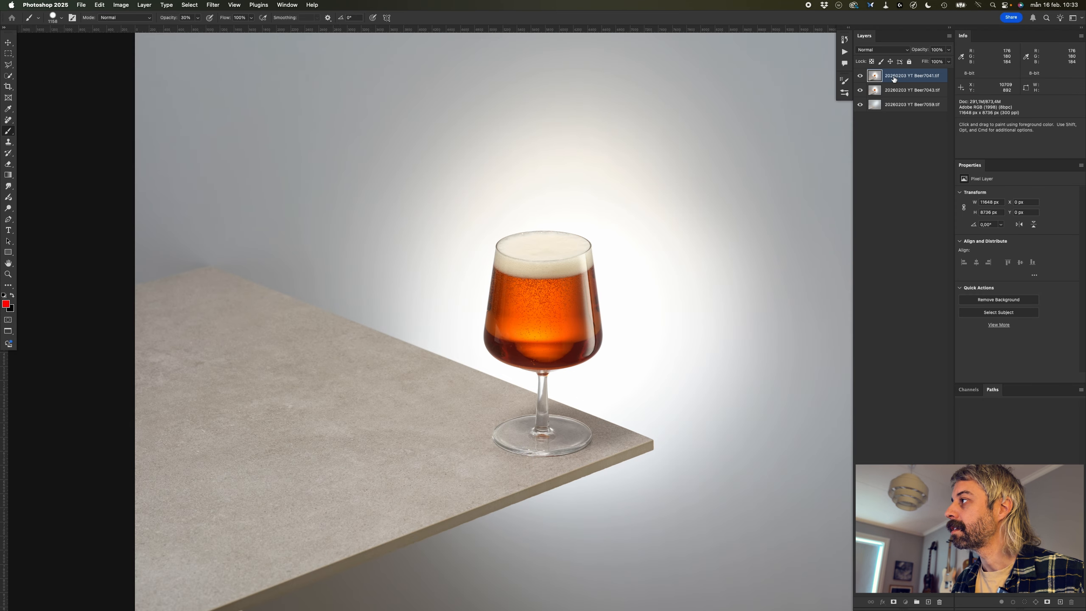
- Move the Beer7041 layer directly below the Beer7043 layer and hide Beer7043 to expose the shot underneath
{"action": "left_click_drag", "start_coordinate": [893, 78], "coordinate": [896, 98]}
{"action": "left_click", "coordinate": [859, 76]}
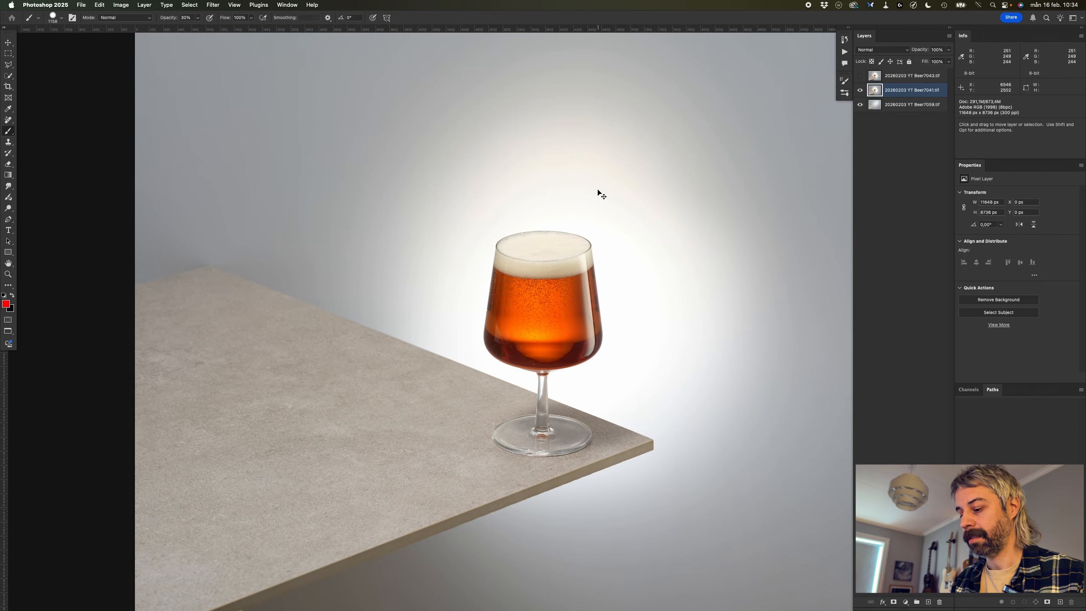
{"action": "key", "text": "super+plus"}
{"action": "key", "text": "super+plus"}
{"action": "left_click_drag", "start_coordinate": [680, 206], "coordinate": [644, 250]}
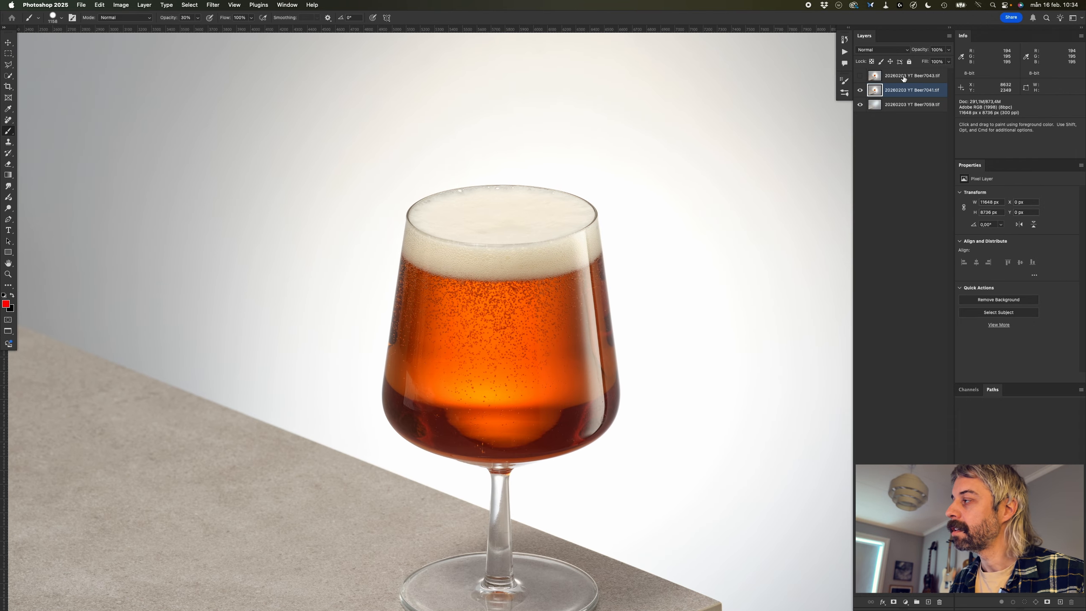
- Compare the foam in the two glass shots by switching the Beer7043 layer's visibility on and off
{"action": "left_click", "coordinate": [860, 76]}
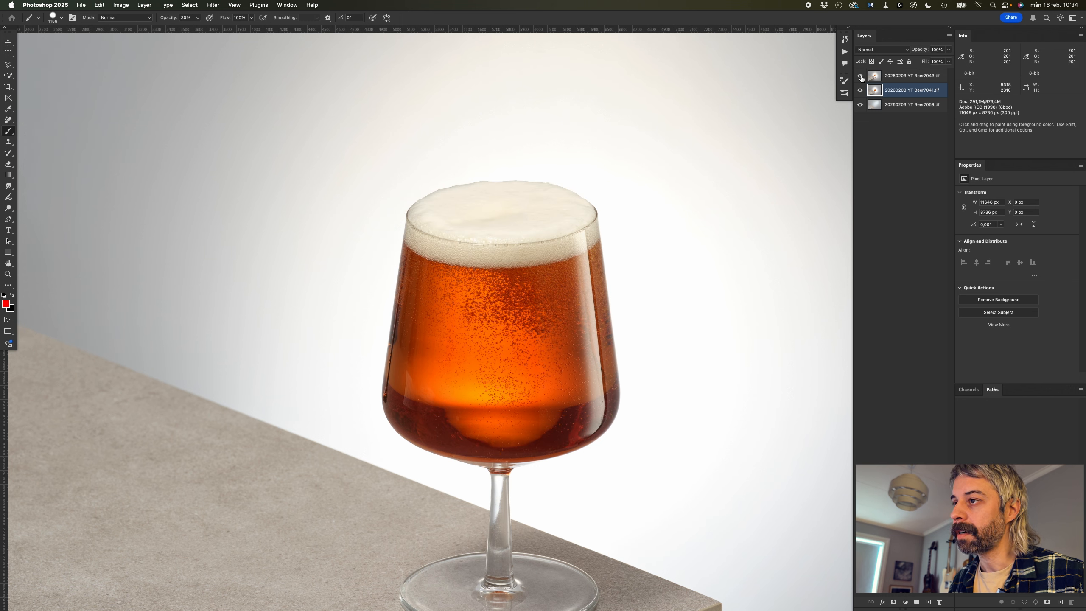
{"action": "left_click", "coordinate": [859, 76]}
{"action": "left_click", "coordinate": [860, 75]}
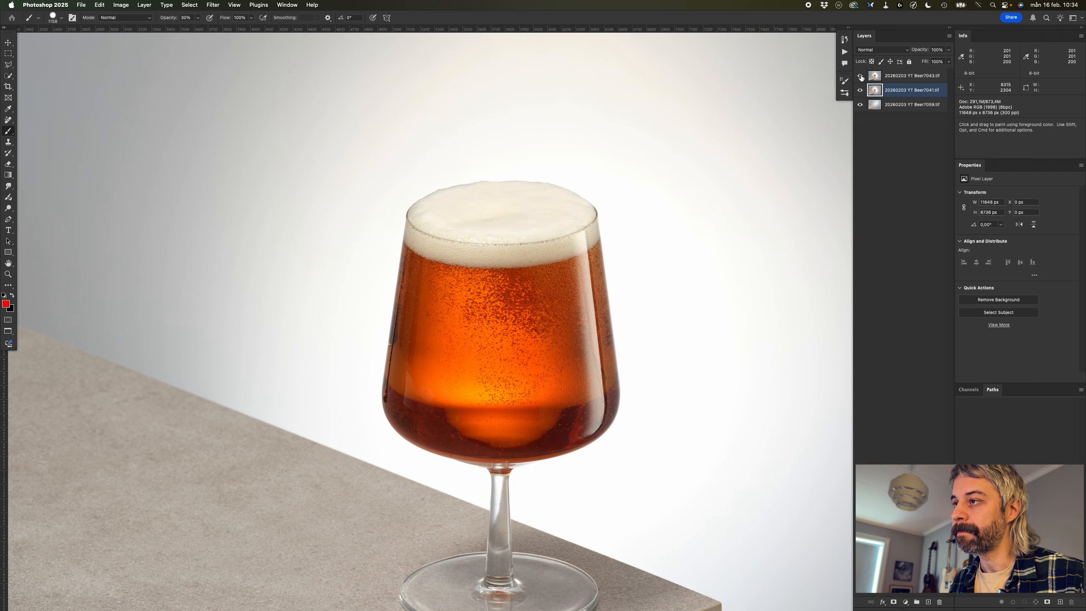
{"action": "left_click", "coordinate": [860, 76]}
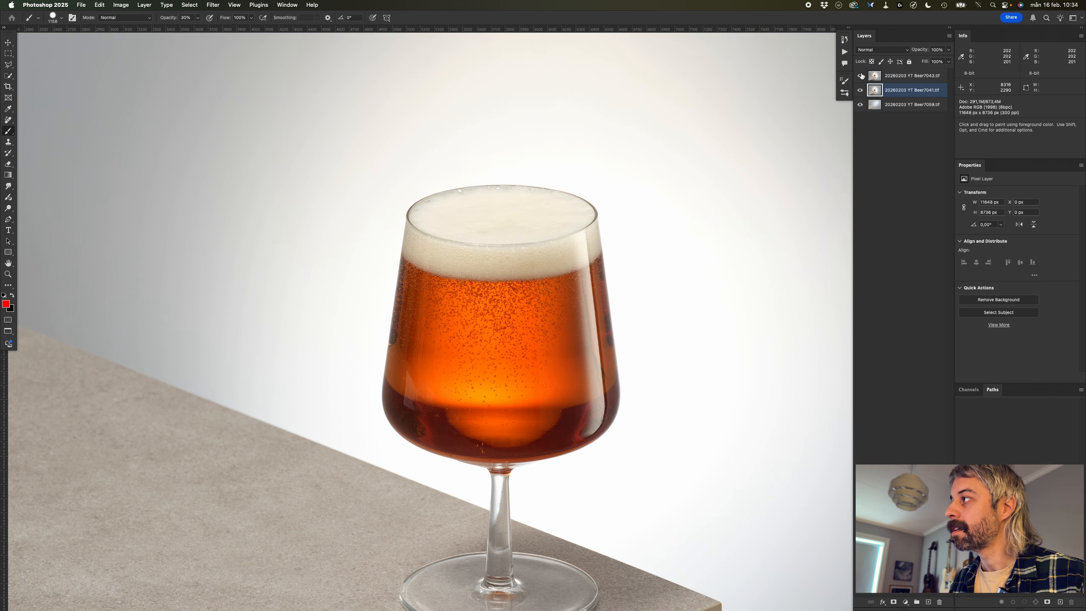
{"action": "left_click", "coordinate": [860, 76]}
{"action": "left_click", "coordinate": [860, 76]}
{"action": "left_click", "coordinate": [860, 76]}
- Reset the colours to default and add a black layer mask to the Beer7043 layer
{"action": "left_click", "coordinate": [889, 81]}
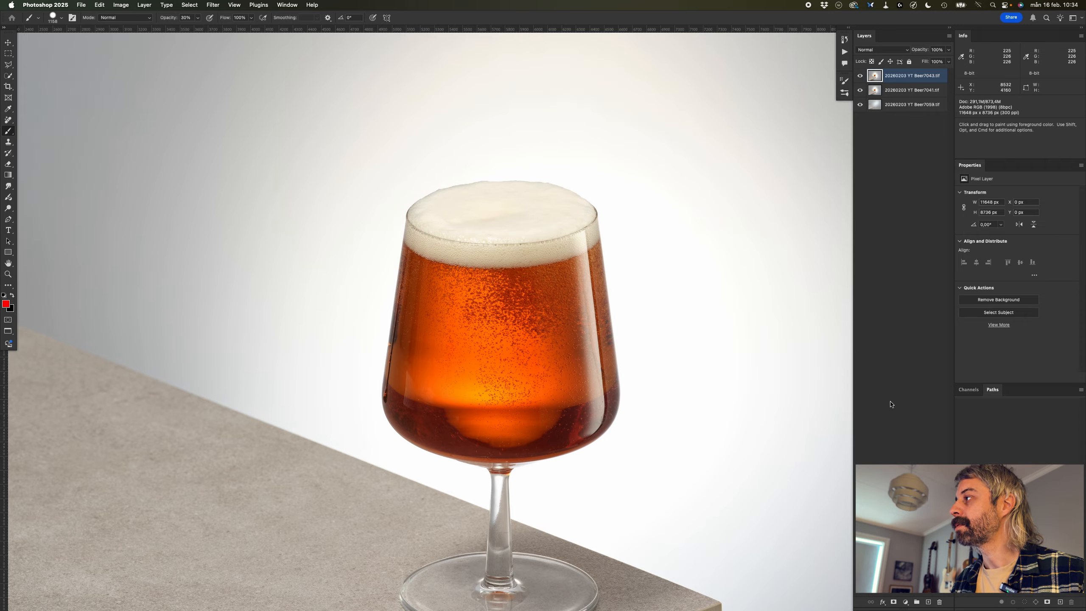
{"action": "key", "text": "d"}
{"action": "left_click", "coordinate": [893, 602], "text": "alt"}
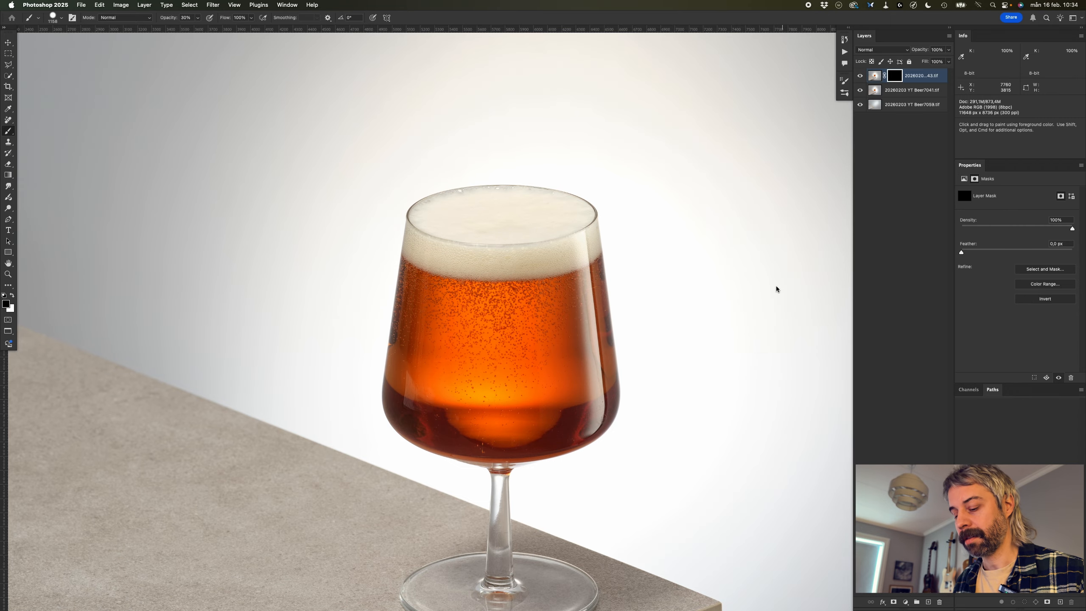
- Reveal the Beer7043 foam top by painting white at 100% opacity on its mask, and check the mask and result
{"action": "mouse_move", "coordinate": [489, 219]}
{"action": "left_mouse_down"}
{"action": "mouse_move", "coordinate": [440, 202]}
{"action": "mouse_move", "coordinate": [463, 201]}
{"action": "mouse_move", "coordinate": [387, 216]}
{"action": "mouse_move", "coordinate": [455, 253]}
{"action": "mouse_move", "coordinate": [802, 167]}
{"action": "mouse_move", "coordinate": [395, 189]}
{"action": "mouse_move", "coordinate": [479, 222]}
{"action": "left_mouse_up"}
{"action": "key", "text": "0"}
{"action": "key", "text": "x"}
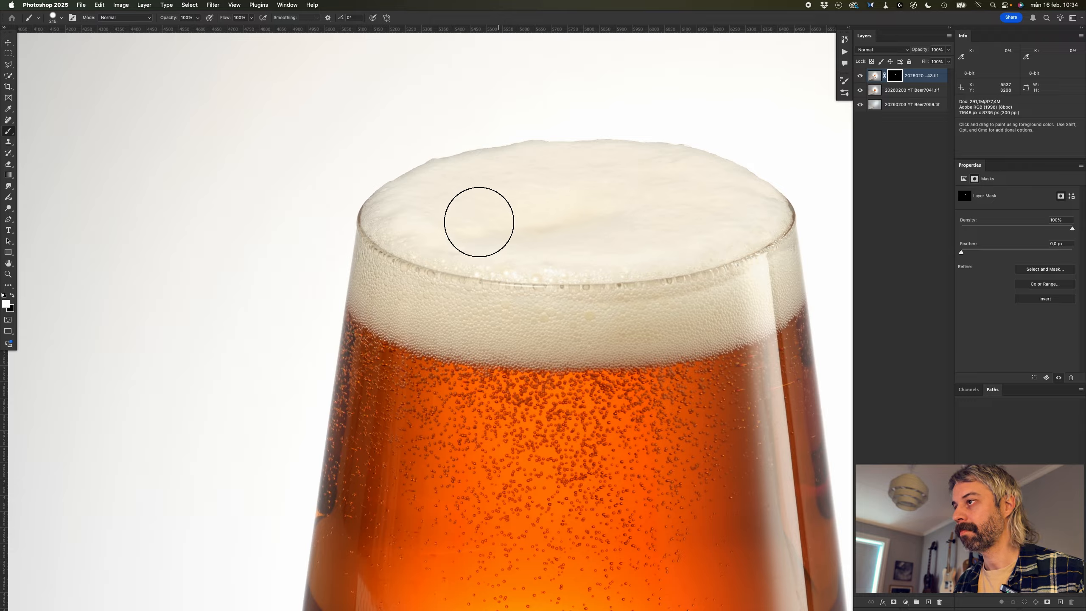
{"action": "left_click", "coordinate": [894, 76], "text": "alt"}
{"action": "left_click", "coordinate": [894, 76], "text": "alt"}
{"action": "left_click", "coordinate": [859, 76]}
{"action": "left_click", "coordinate": [859, 76]}
- Refine the Beer7043 mask by painting black over the foam band just below the front rim of the glass
{"action": "left_click_drag", "start_coordinate": [780, 266], "coordinate": [752, 287]}
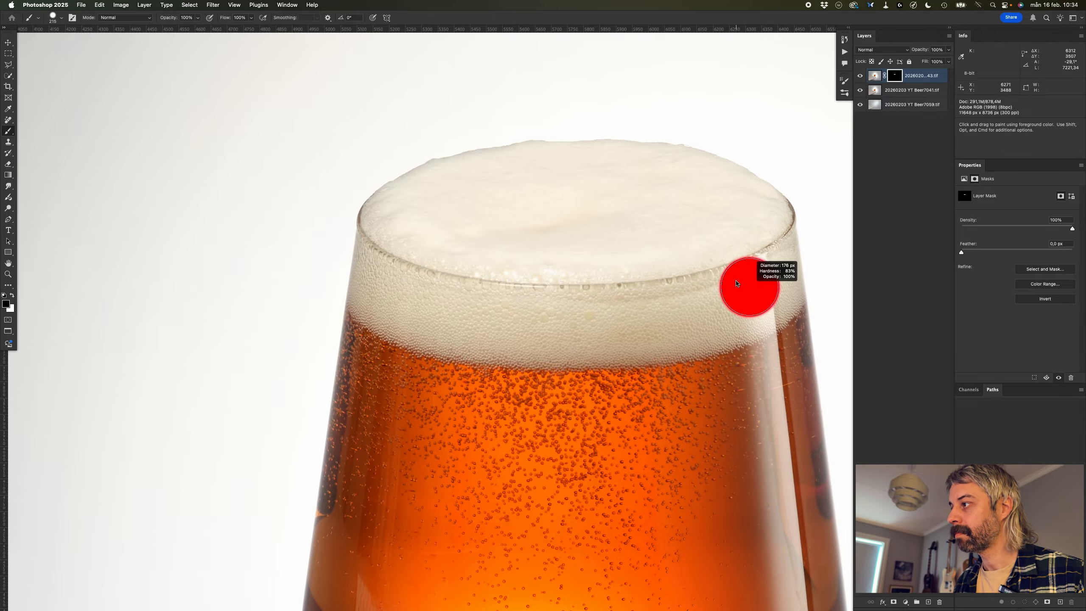
{"action": "left_click_drag", "start_coordinate": [667, 311], "coordinate": [770, 295]}
{"action": "scroll", "coordinate": [770, 231], "scroll_direction": "down", "scroll_amount": 2}
{"action": "key", "text": "x"}
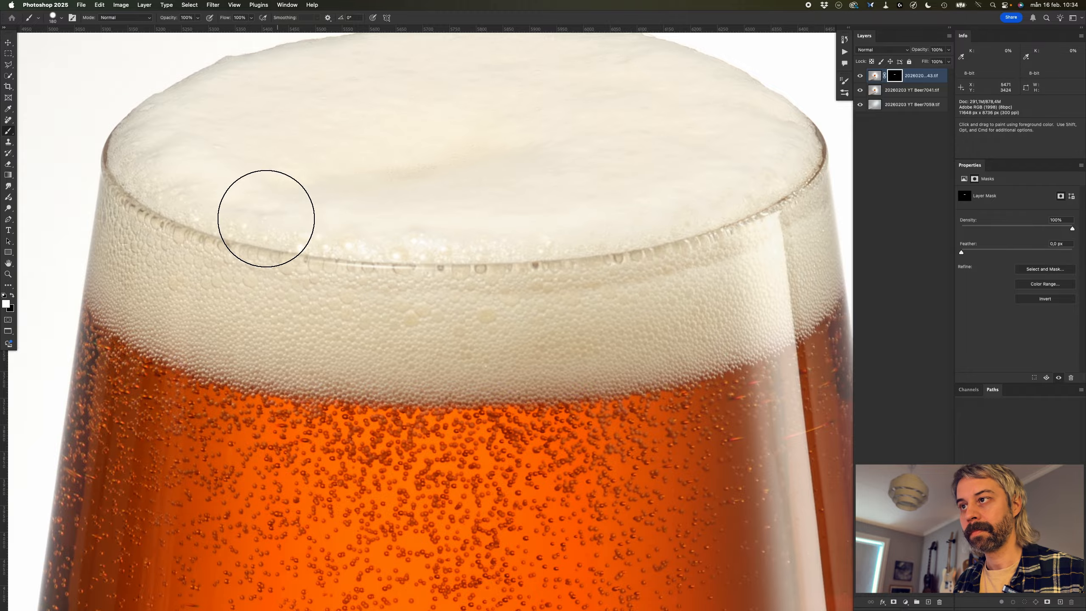
{"action": "key", "text": "x"}
{"action": "left_click_drag", "start_coordinate": [752, 291], "coordinate": [736, 292]}
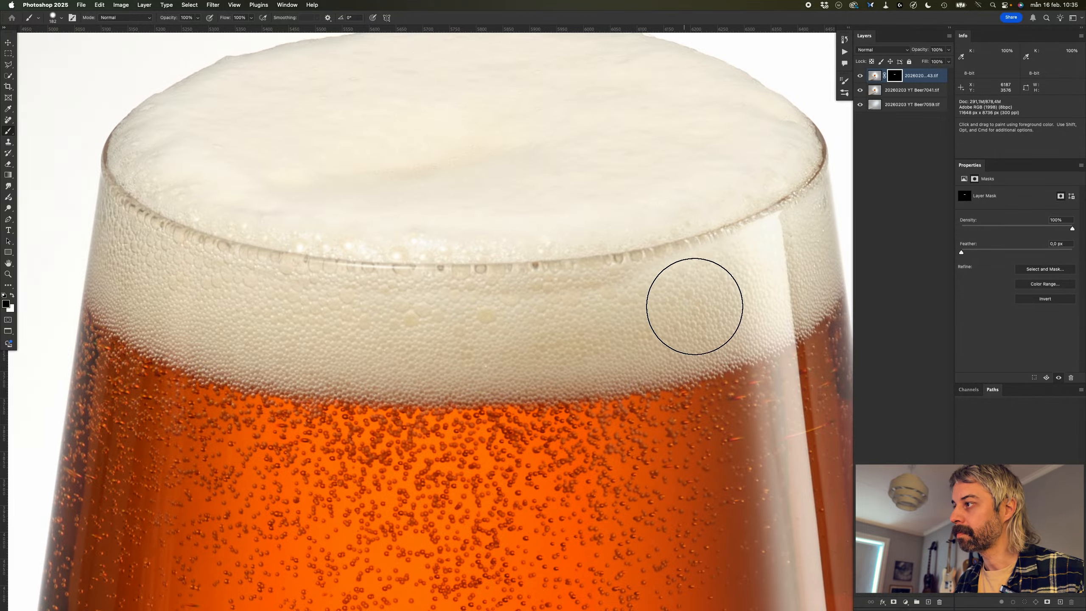
{"action": "left_click_drag", "start_coordinate": [649, 299], "coordinate": [393, 314]}
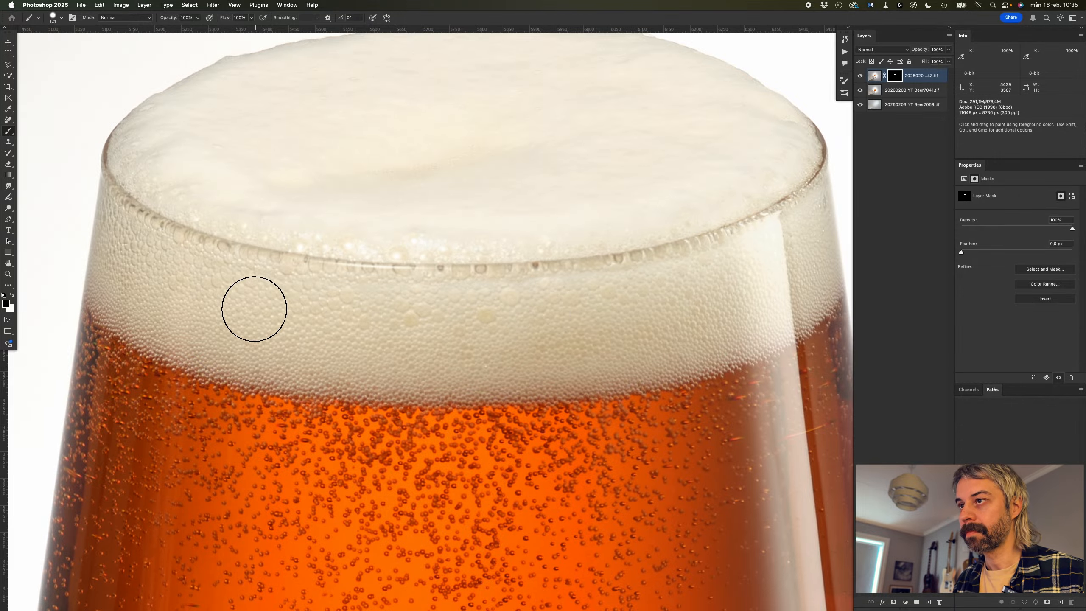
{"action": "scroll", "coordinate": [520, 353], "scroll_direction": "right", "scroll_amount": 1}
{"action": "key", "text": "x"}
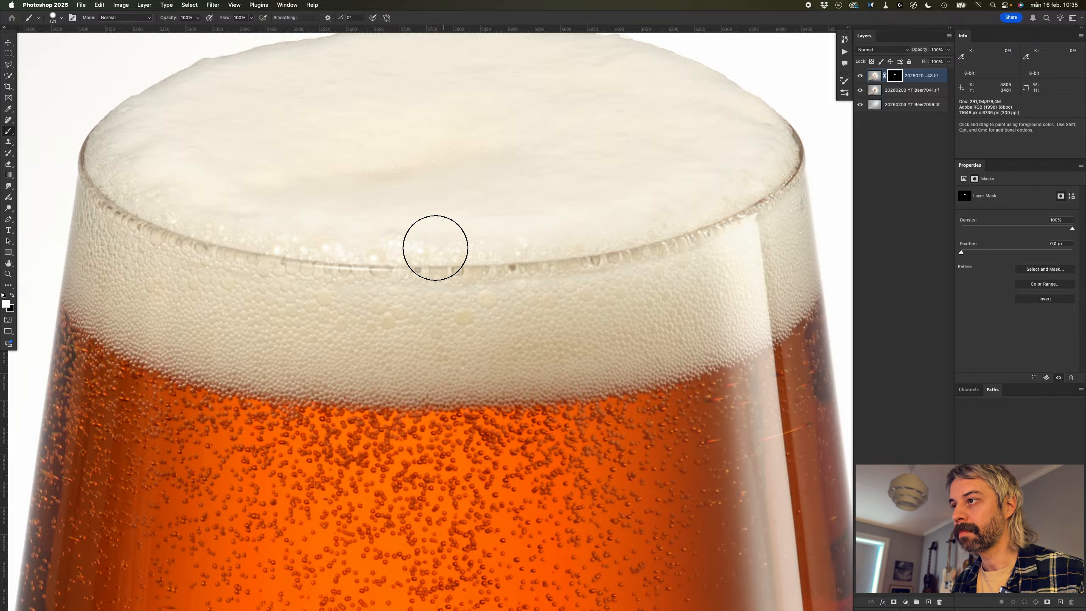
- Add a Curves adjustment clipped to the Beer7043 layer and brighten the midtones from input 124 to output 140
{"action": "left_click", "coordinate": [911, 80]}
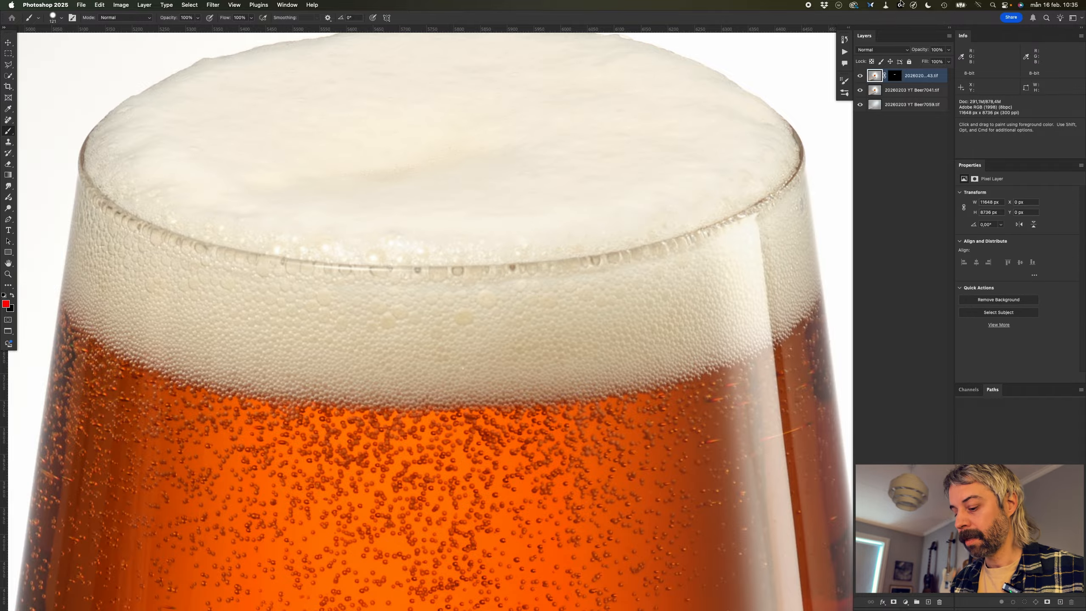
{"action": "key", "text": "super+m"}
{"action": "key", "text": "Return"}
{"action": "key", "text": "alt+super+g"}
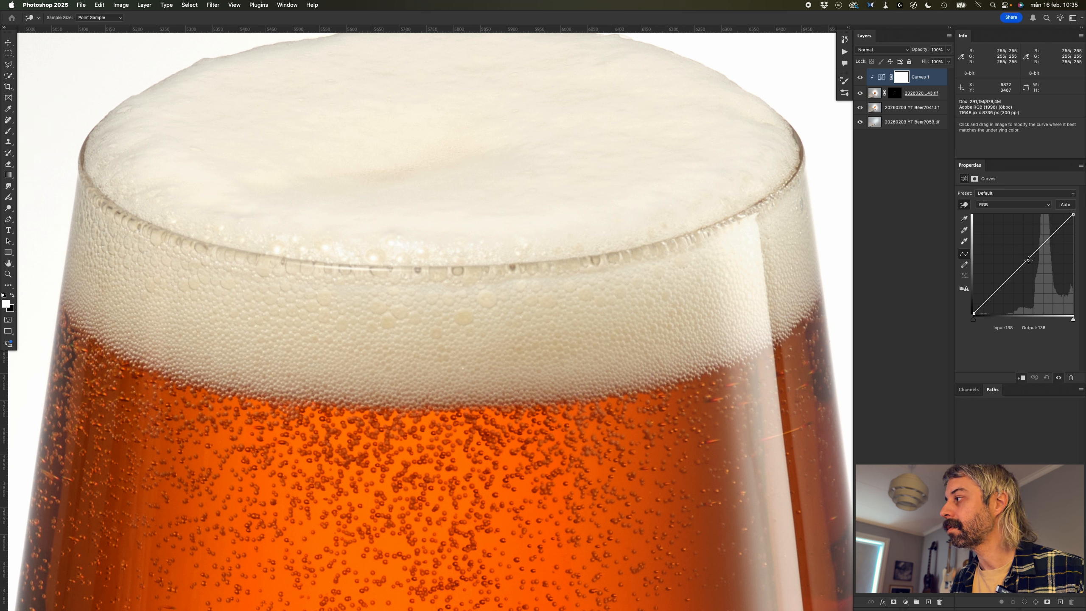
{"action": "mouse_move", "coordinate": [1028, 259]}
{"action": "left_mouse_down"}
{"action": "mouse_move", "coordinate": [1033, 268]}
{"action": "mouse_move", "coordinate": [1021, 258]}
{"action": "left_mouse_up"}
{"action": "key", "text": "super+z"}
{"action": "left_click", "coordinate": [860, 78]}
{"action": "left_click", "coordinate": [860, 78]}
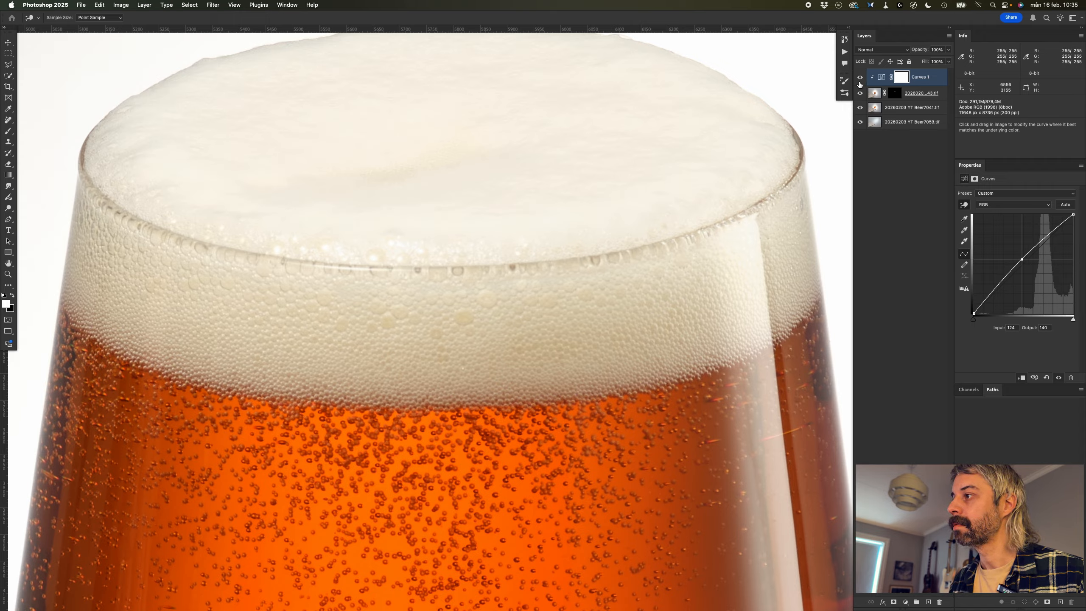
- Invert the Curves mask to black and paint white along the front rim to brighten the blend, comparing before and after
{"action": "left_click", "coordinate": [900, 77]}
{"action": "key", "text": "super+i"}
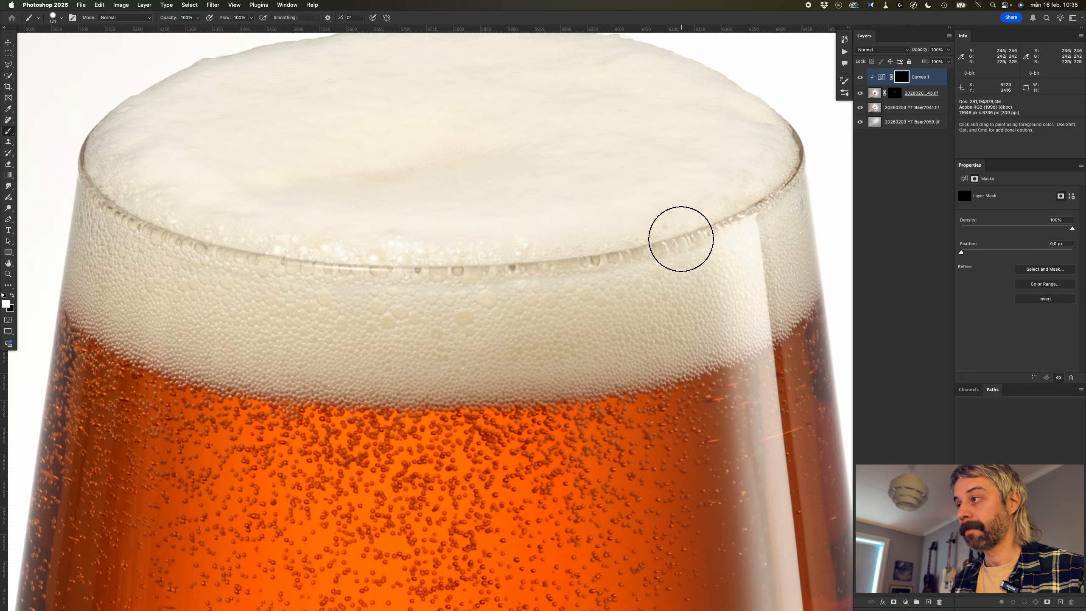
{"action": "left_click_drag", "start_coordinate": [681, 235], "coordinate": [646, 238]}
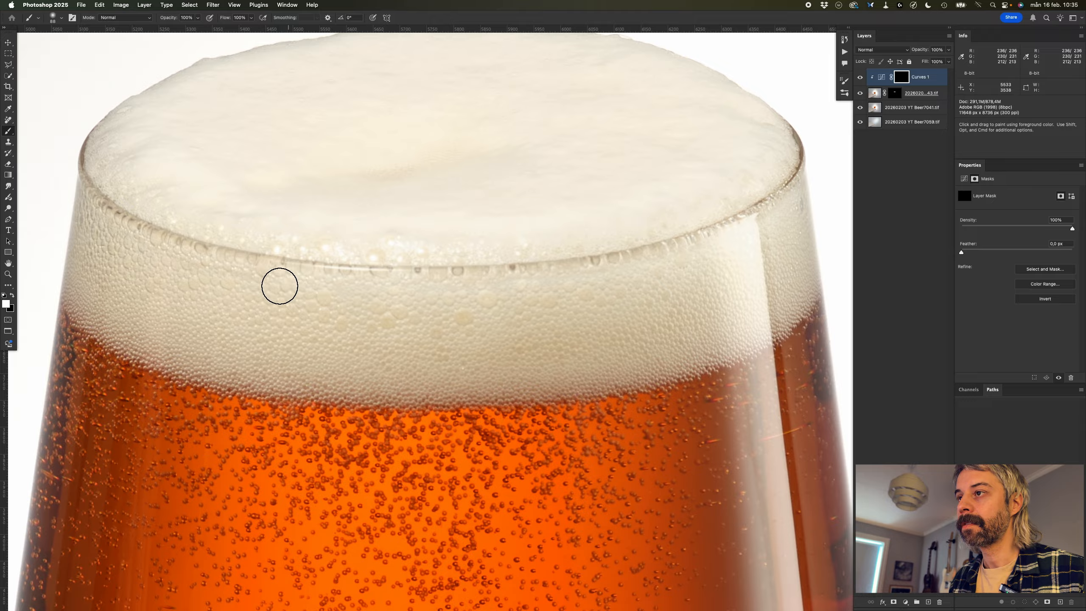
{"action": "left_click", "coordinate": [860, 79]}
{"action": "left_click", "coordinate": [860, 79]}
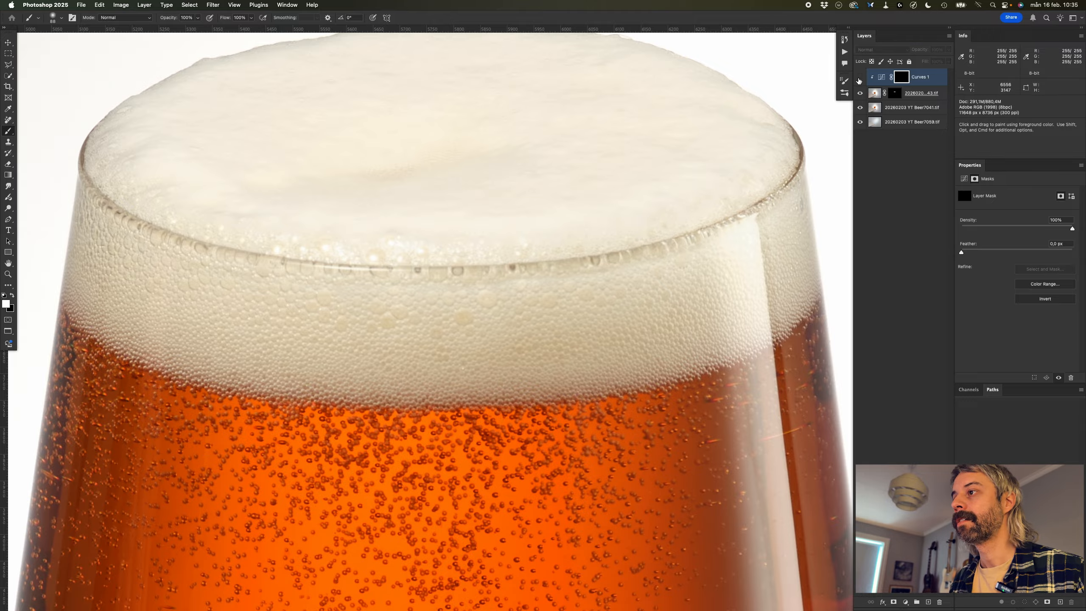
{"action": "left_click", "coordinate": [860, 80]}
{"action": "left_click", "coordinate": [859, 80]}
{"action": "left_click_drag", "start_coordinate": [594, 218], "coordinate": [630, 222]}
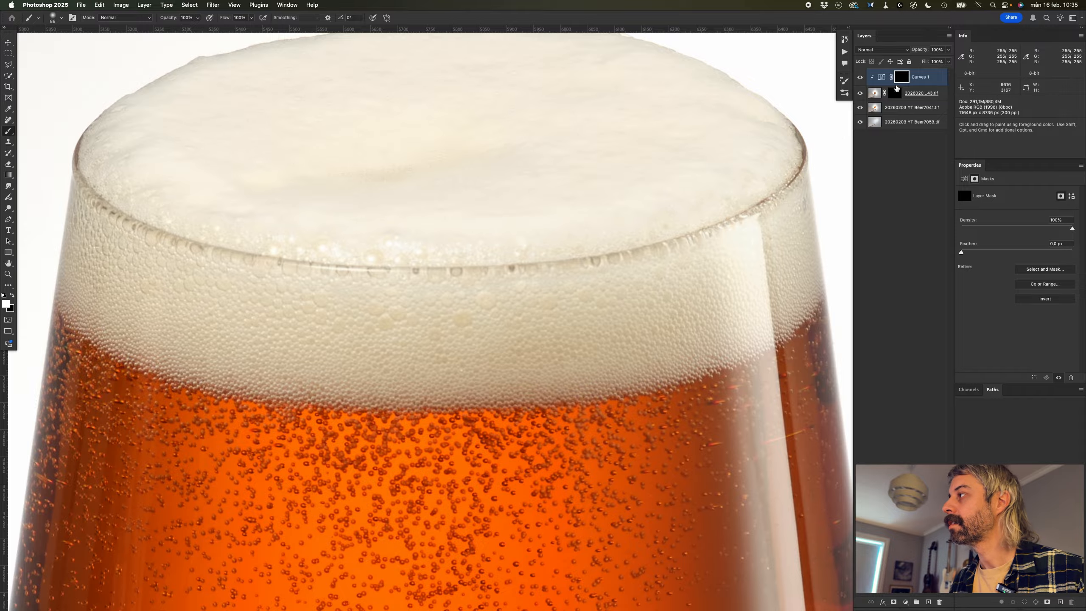
- Check the Beer7043 blend and touch up its mask along the front rim with a smaller brush
{"action": "left_click", "coordinate": [860, 95]}
{"action": "left_click", "coordinate": [859, 98]}
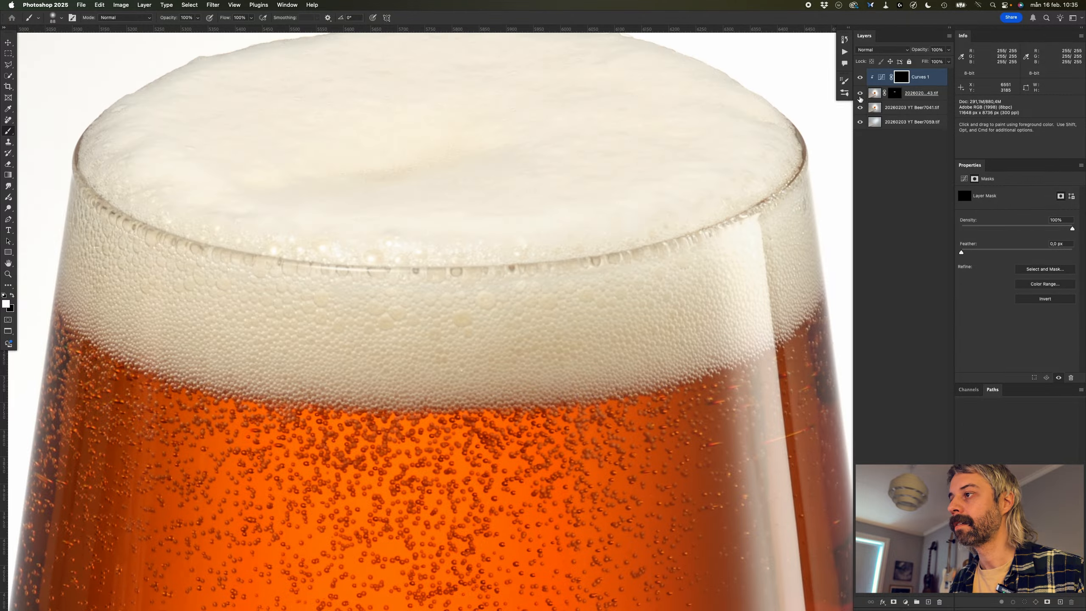
{"action": "left_click", "coordinate": [895, 97]}
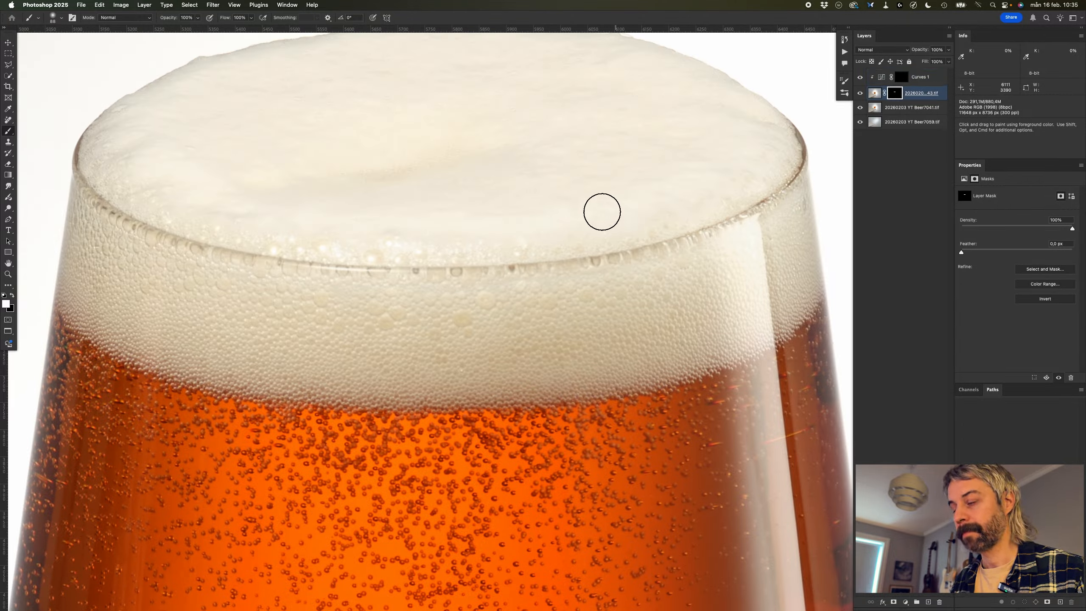
{"action": "left_click_drag", "start_coordinate": [571, 274], "coordinate": [555, 273], "text": "ctrl+alt"}
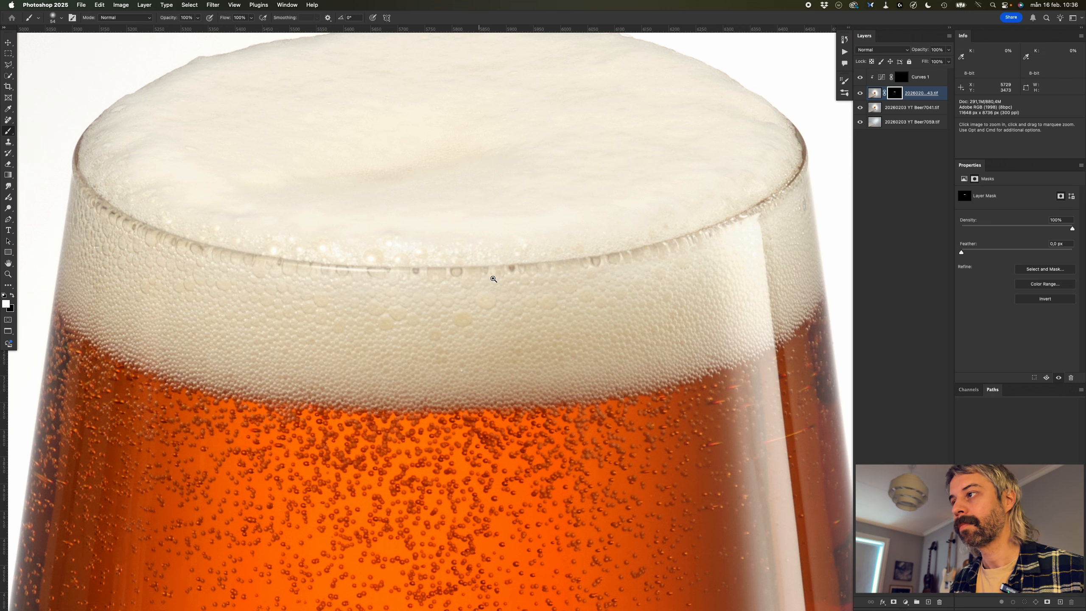
- Examine the foam composite on the whole glass with the Beer7043 layer on and off
{"action": "left_click", "coordinate": [488, 276], "text": "alt"}
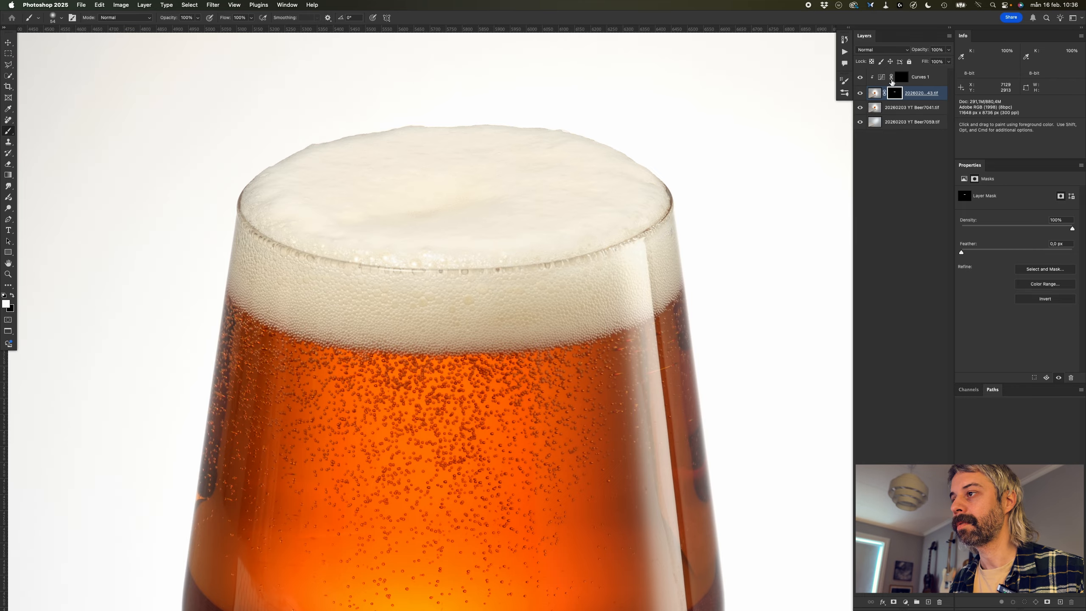
{"action": "left_click", "coordinate": [512, 262], "text": "alt"}
{"action": "left_click", "coordinate": [859, 94]}
{"action": "left_click", "coordinate": [860, 94]}
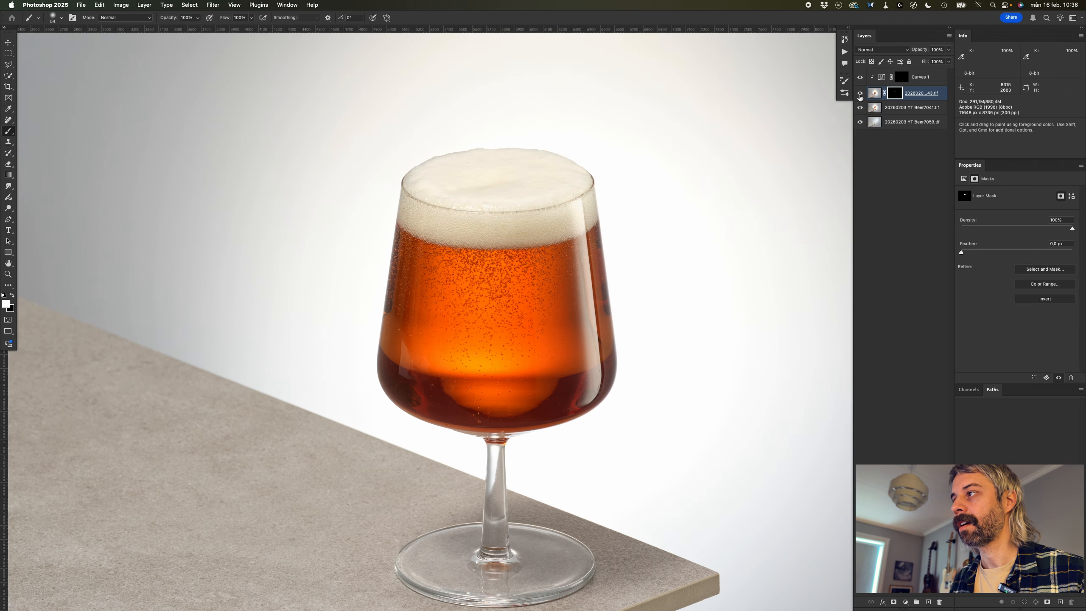
{"action": "left_click", "coordinate": [860, 94]}
{"action": "left_click", "coordinate": [860, 94]}
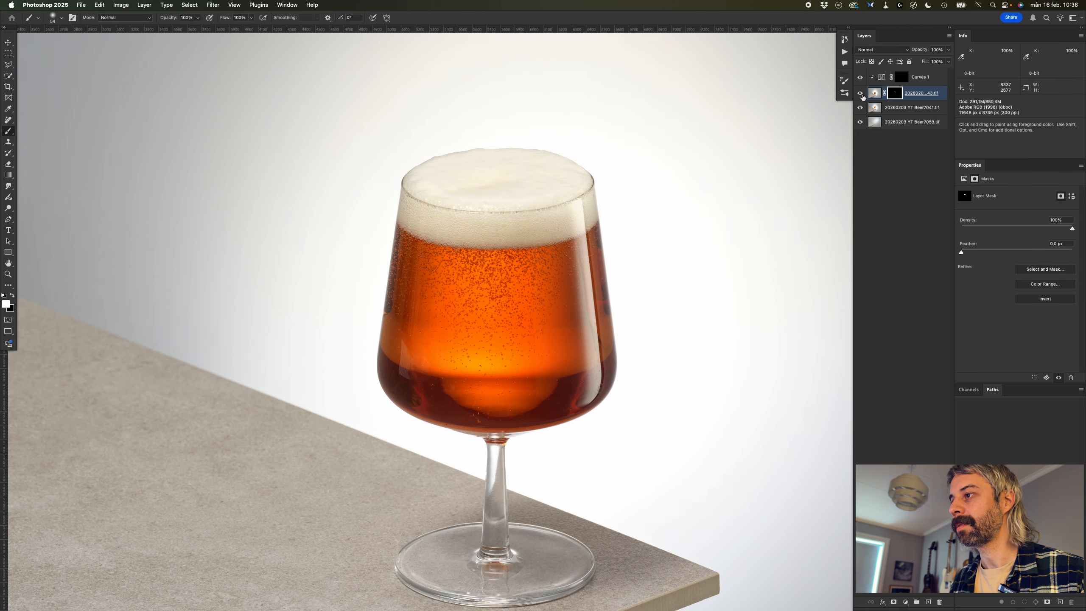
{"action": "mouse_move", "coordinate": [508, 300]}
{"action": "left_mouse_down"}
{"action": "mouse_move", "coordinate": [465, 308]}
{"action": "mouse_move", "coordinate": [509, 301]}
{"action": "left_mouse_up"}
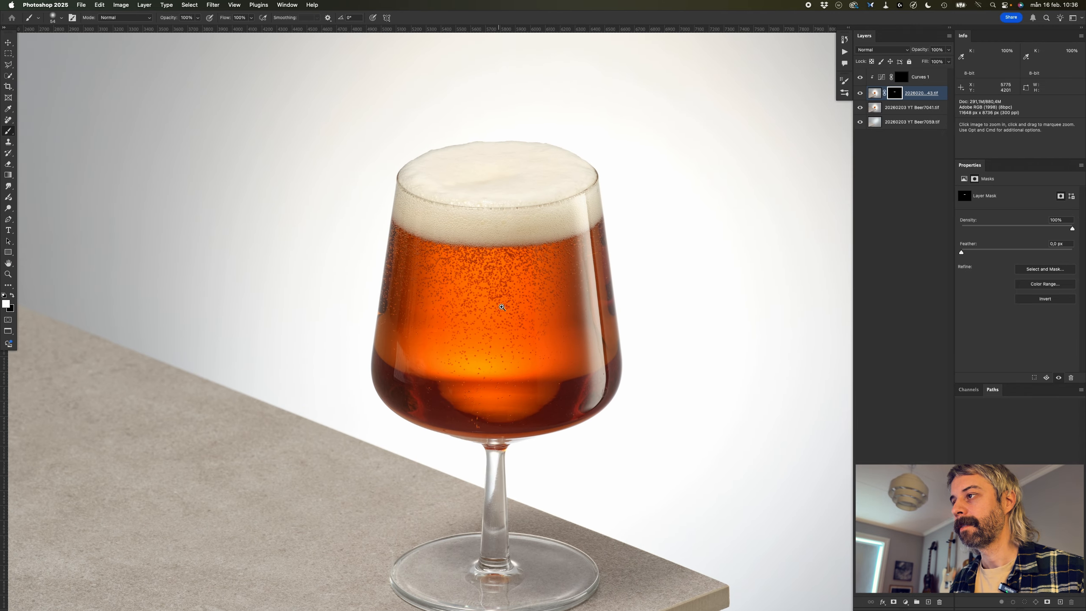
- Merge the Curves adjustment and the Beer7043 layer into the Beer7041 layer, and select the Beer7059 background layer
{"action": "left_click", "coordinate": [942, 84]}
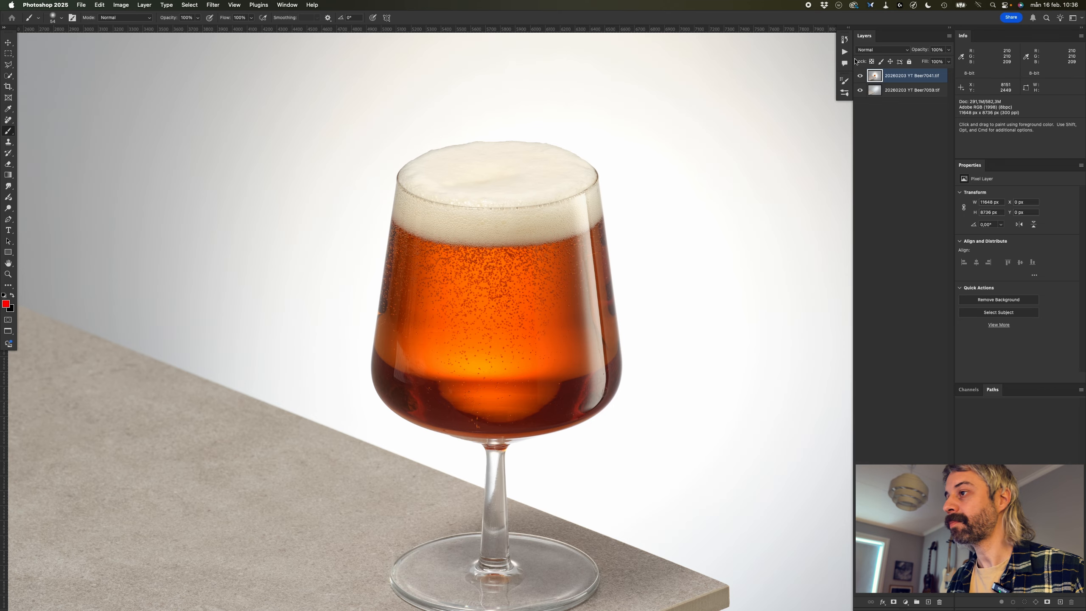
{"action": "left_click", "coordinate": [860, 75]}
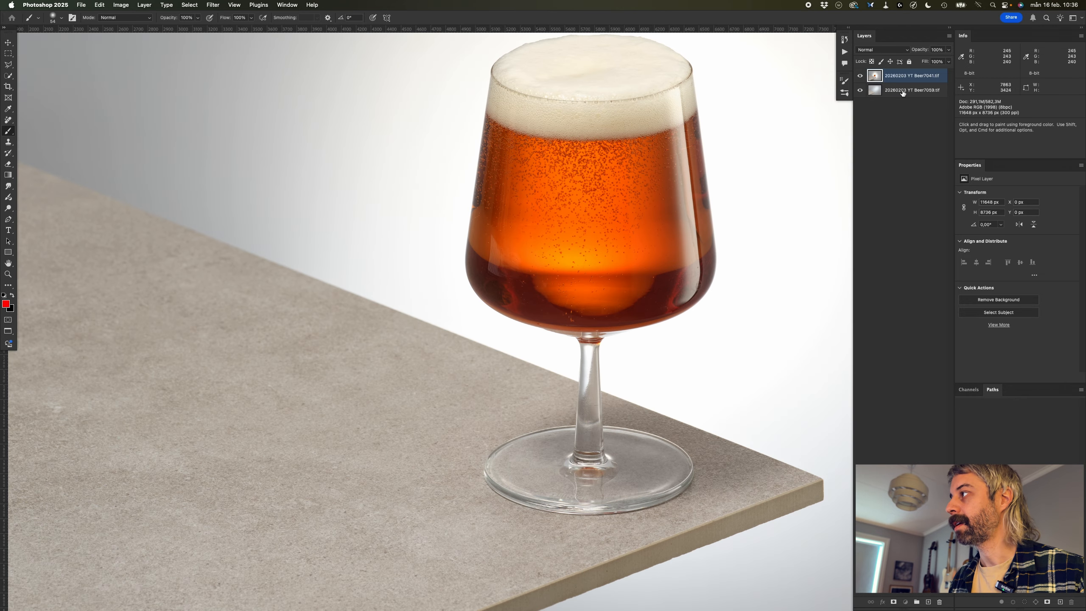
{"action": "left_click", "coordinate": [908, 93]}
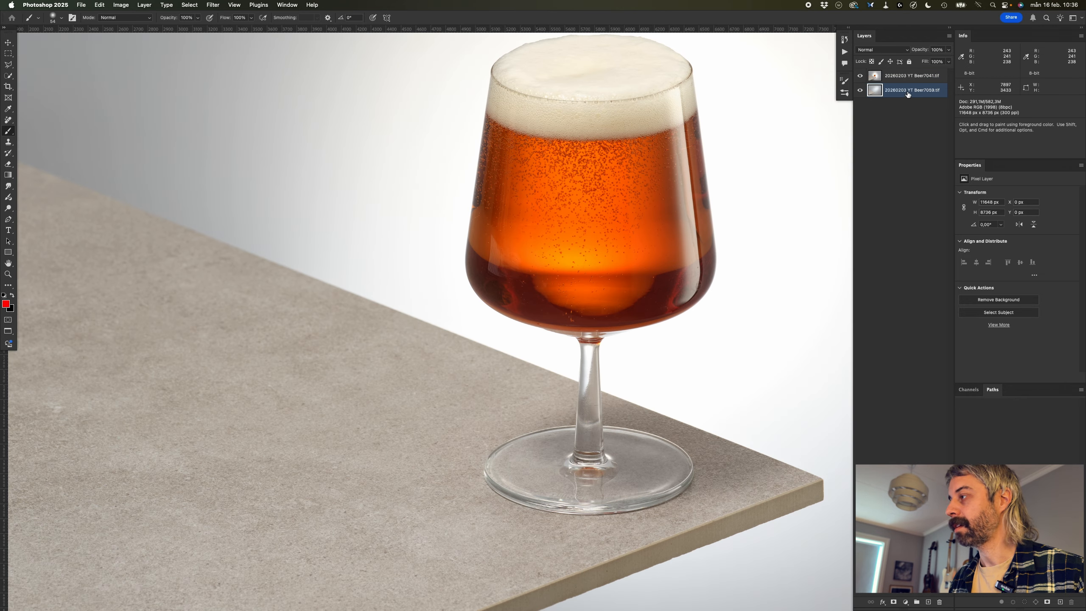
- Put the Beer7059 layer in a group named BG and the Beer7041 layer in a group named BEER
{"action": "key", "text": "super+g"}
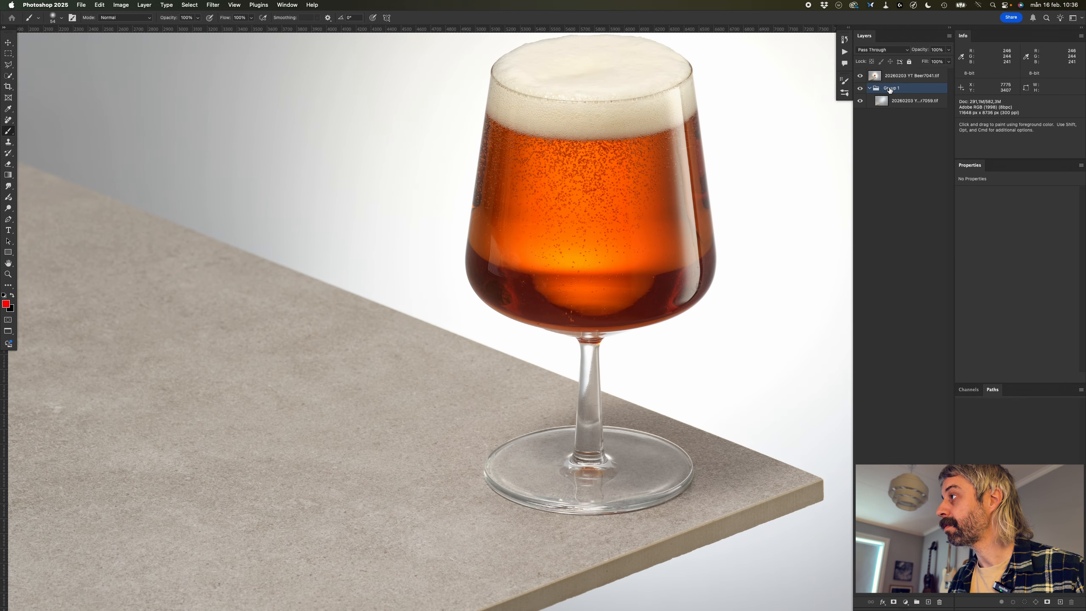
{"action": "double_click", "coordinate": [890, 89]}
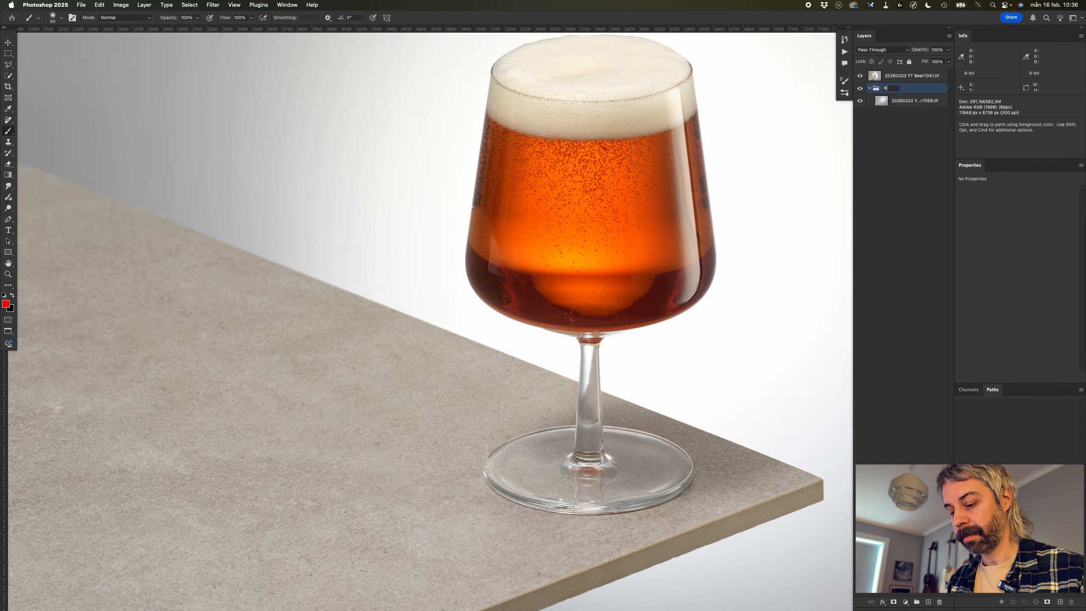
{"action": "left_click", "coordinate": [899, 76]}
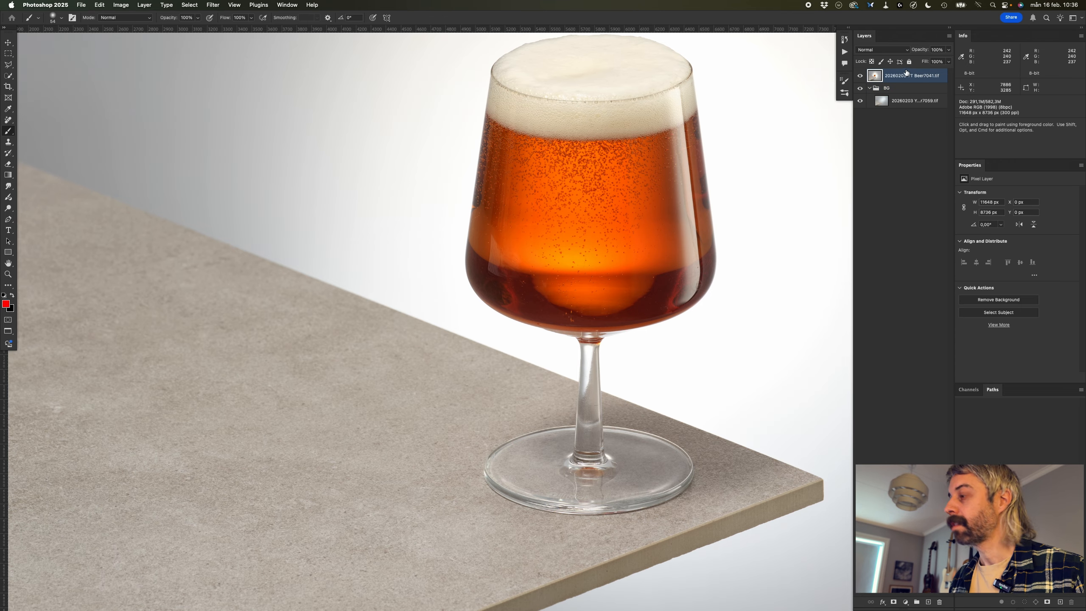
{"action": "key", "text": "super+g"}
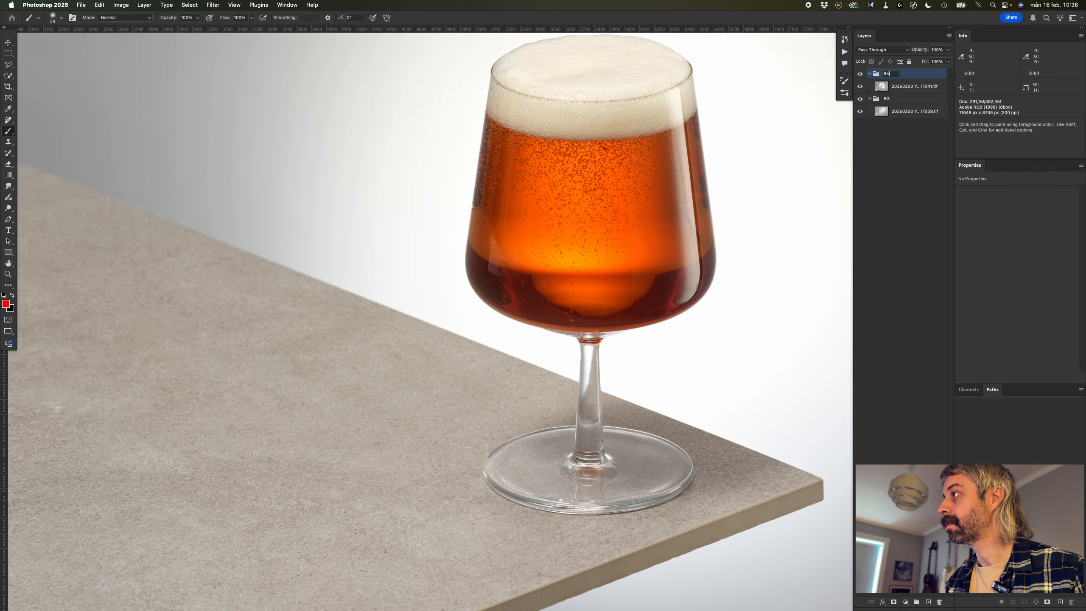
{"action": "key", "text": "Return"}
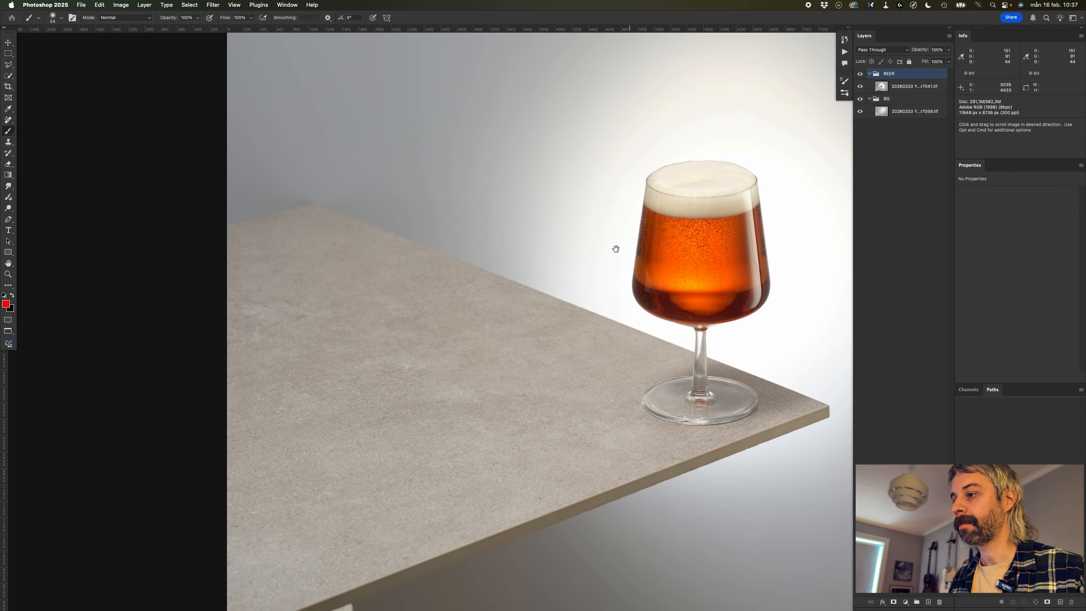
- Trace the tabletop's outline with the Pen tool, following its front edge, the corner beside the glass and the back edge
{"action": "left_click_drag", "start_coordinate": [615, 247], "coordinate": [541, 182]}
{"action": "left_click_drag", "start_coordinate": [577, 221], "coordinate": [538, 222]}
{"action": "left_click_drag", "start_coordinate": [578, 182], "coordinate": [598, 260]}
{"action": "left_click_drag", "start_coordinate": [359, 279], "coordinate": [321, 278]}
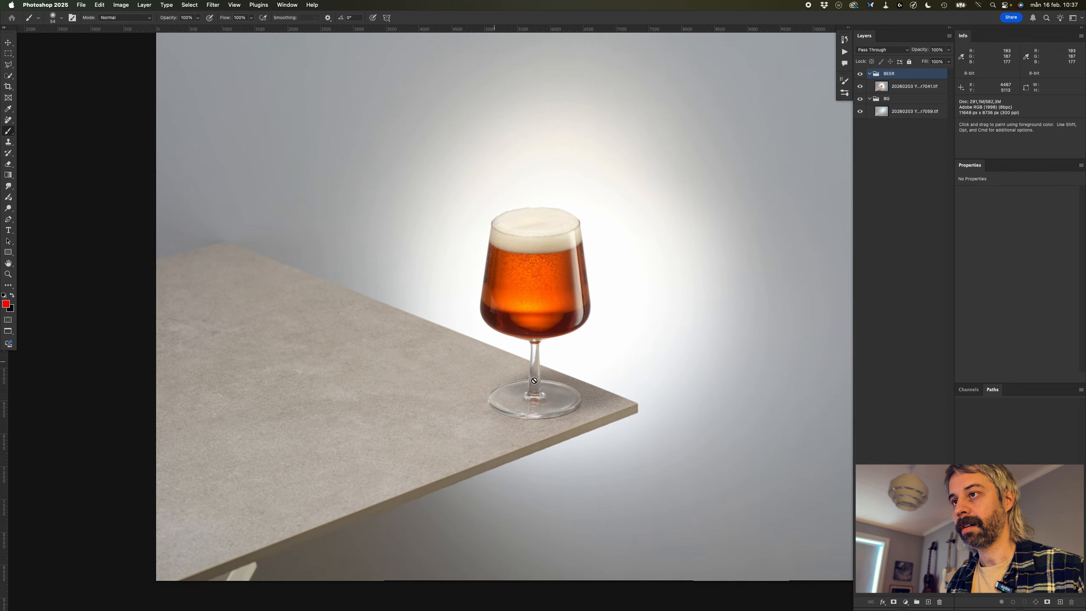
{"action": "left_click_drag", "start_coordinate": [255, 244], "coordinate": [462, 348]}
{"action": "scroll", "coordinate": [463, 347], "scroll_direction": "left", "scroll_amount": 3}
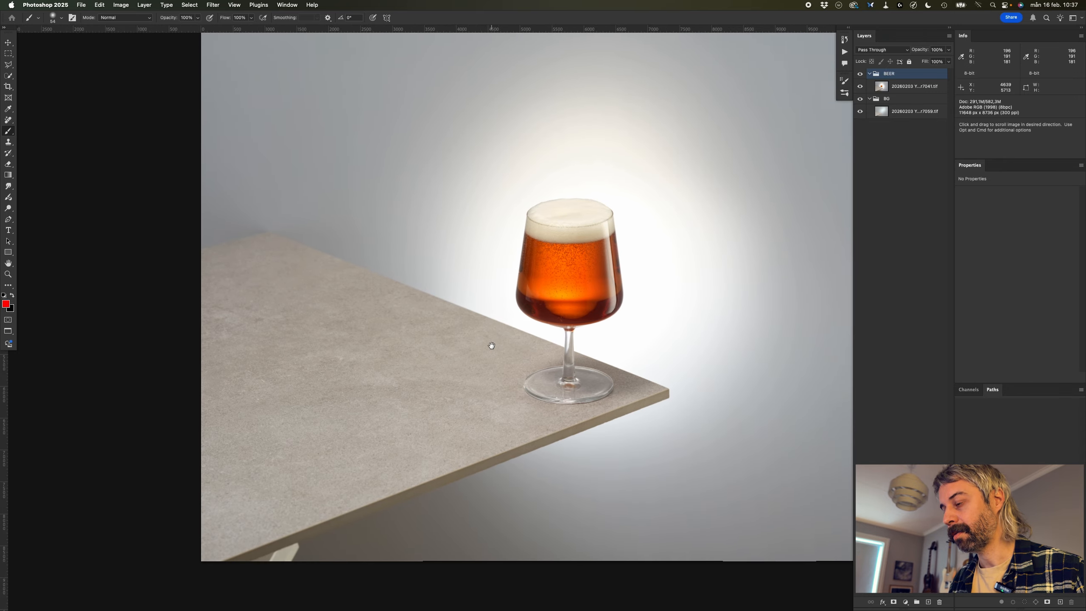
{"action": "key", "text": "p"}
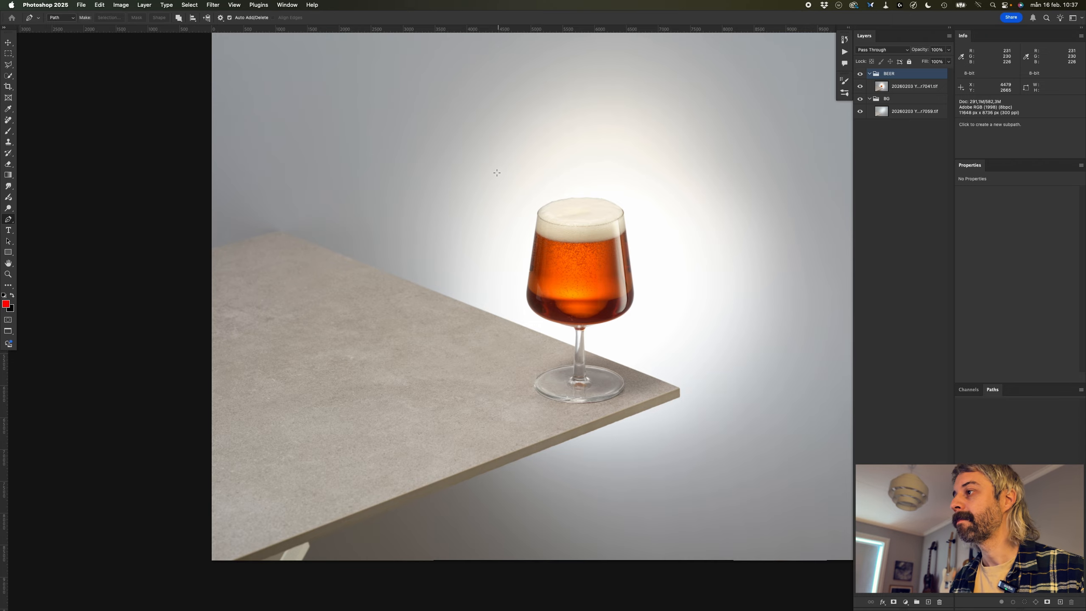
{"action": "scroll", "coordinate": [468, 358], "scroll_direction": "down", "scroll_amount": 5}
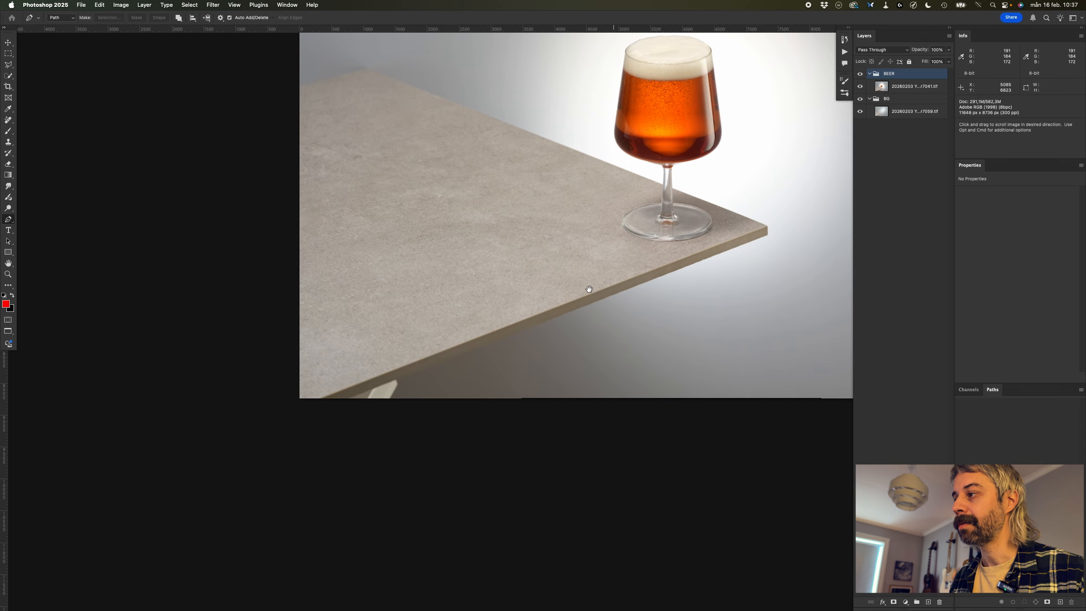
{"action": "scroll", "coordinate": [588, 289], "scroll_direction": "right", "scroll_amount": 3}
{"action": "left_click_drag", "start_coordinate": [308, 415], "coordinate": [351, 371]}
{"action": "left_click", "coordinate": [299, 394]}
{"action": "scroll", "coordinate": [300, 395], "scroll_direction": "down", "scroll_amount": 2}
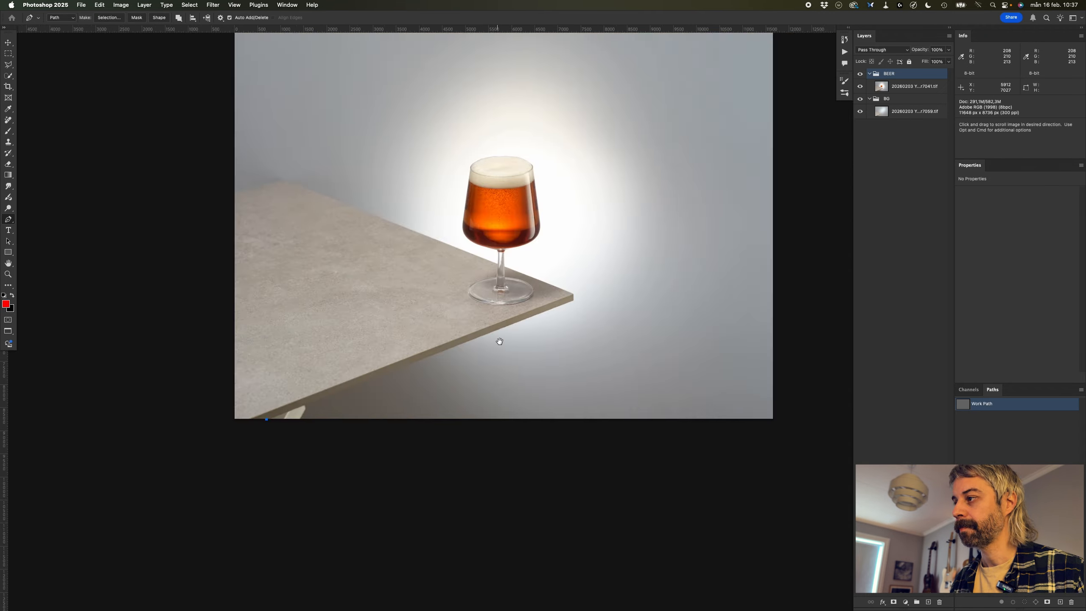
{"action": "left_click", "coordinate": [575, 300]}
{"action": "left_click_drag", "start_coordinate": [574, 300], "coordinate": [560, 240]}
{"action": "scroll", "coordinate": [560, 240], "scroll_direction": "up", "scroll_amount": 5}
{"action": "left_click", "coordinate": [559, 246]}
{"action": "left_click", "coordinate": [517, 209]}
{"action": "scroll", "coordinate": [516, 209], "scroll_direction": "down", "scroll_amount": 6}
{"action": "left_click", "coordinate": [145, 136]}
- Check the table outline at the corner beside the glass and save the work path
{"action": "scroll", "coordinate": [684, 364], "scroll_direction": "up", "scroll_amount": 4}
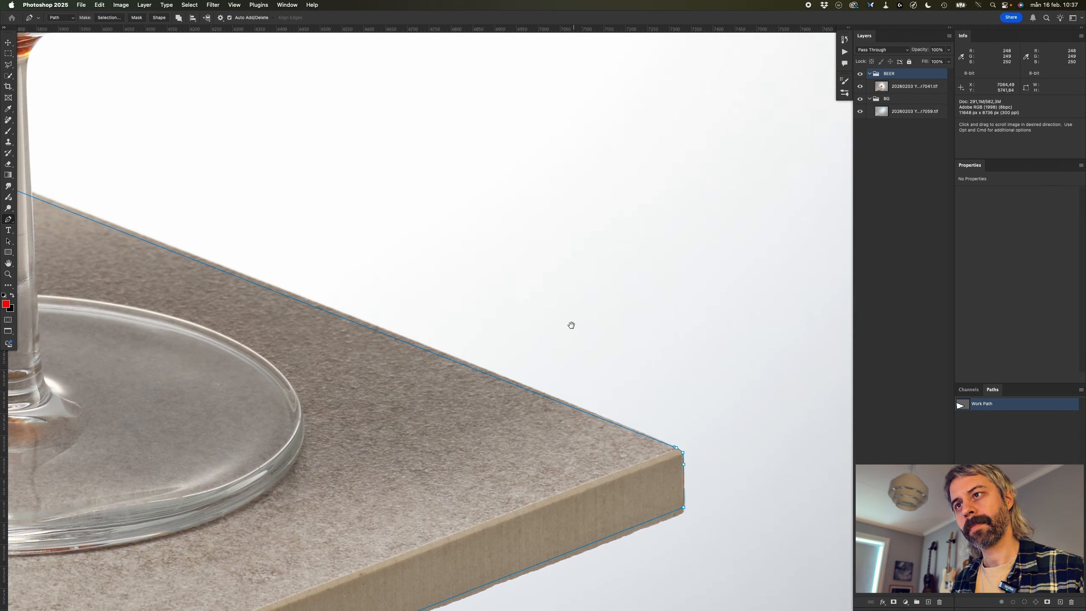
{"action": "left_click_drag", "start_coordinate": [572, 325], "coordinate": [634, 407]}
{"action": "key", "text": "super+0"}
{"action": "double_click", "coordinate": [1018, 403]}
{"action": "key", "text": "Return"}
- Start a new Pen path up the left edge of the glass stem and along the bowl's left underside
{"action": "scroll", "coordinate": [528, 372], "scroll_direction": "up", "scroll_amount": 6}
{"action": "left_click", "coordinate": [517, 106]}
{"action": "left_click", "coordinate": [482, 148]}
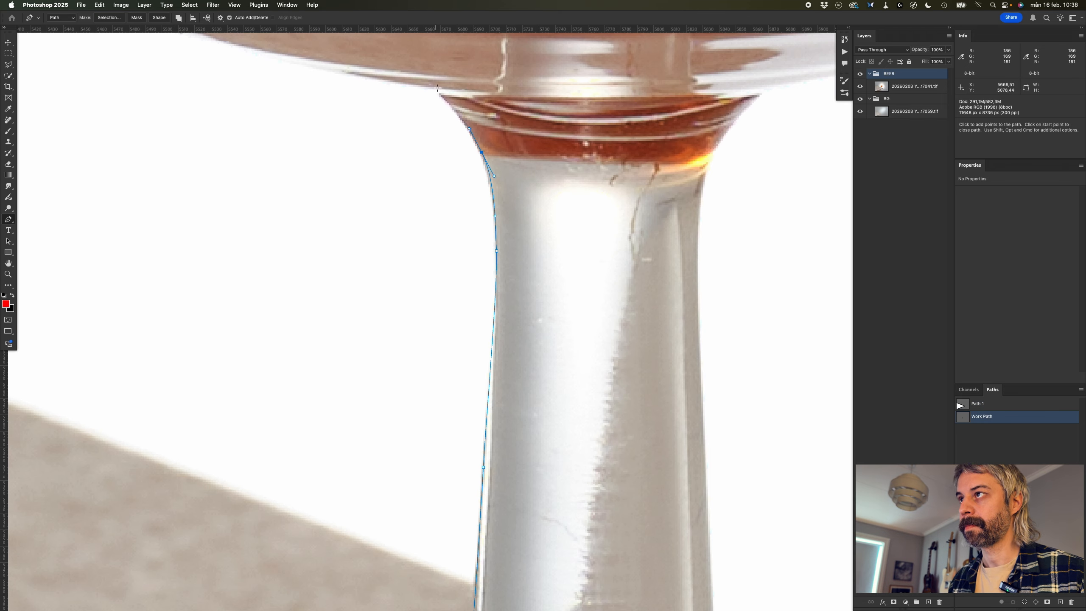
{"action": "left_click", "coordinate": [437, 87]}
{"action": "left_click_drag", "start_coordinate": [481, 227], "coordinate": [632, 411]}
{"action": "left_click_drag", "start_coordinate": [439, 218], "coordinate": [395, 186]}
{"action": "left_click_drag", "start_coordinate": [395, 186], "coordinate": [387, 342]}
- Continue the path up the left side of the bowl to the rim and the start of the foam
{"action": "left_click_drag", "start_coordinate": [327, 99], "coordinate": [440, 470]}
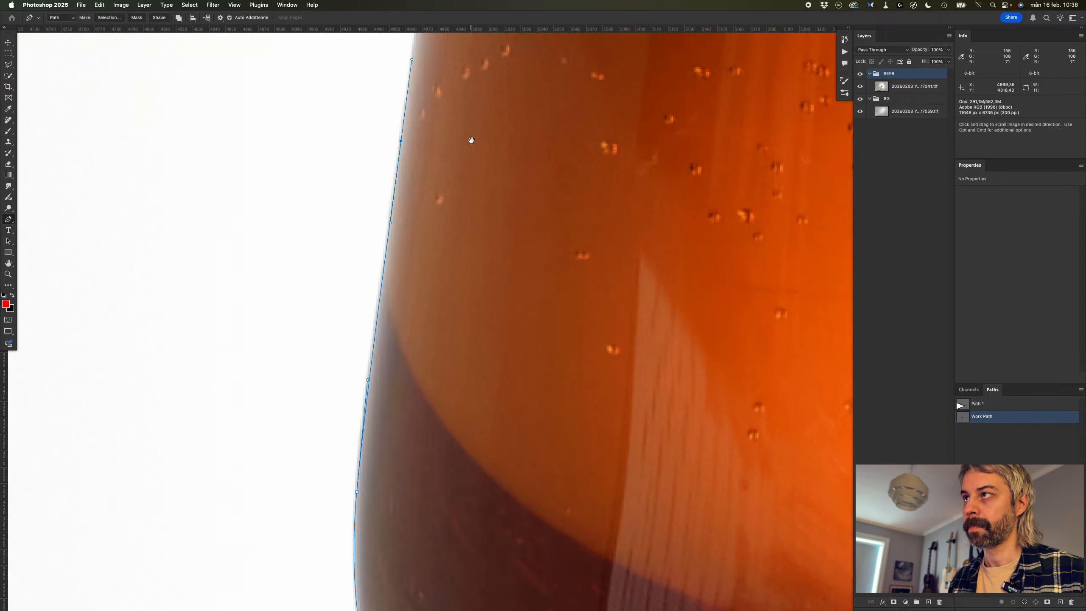
{"action": "left_click_drag", "start_coordinate": [470, 141], "coordinate": [471, 513]}
{"action": "left_click_drag", "start_coordinate": [381, 452], "coordinate": [390, 392]}
{"action": "left_click_drag", "start_coordinate": [401, 305], "coordinate": [401, 282]}
{"action": "left_click_drag", "start_coordinate": [409, 240], "coordinate": [415, 229]}
{"action": "left_click_drag", "start_coordinate": [457, 172], "coordinate": [473, 158]}
{"action": "left_click_drag", "start_coordinate": [486, 147], "coordinate": [496, 138]}
{"action": "scroll", "coordinate": [523, 120], "scroll_direction": "up", "scroll_amount": 3}
- Follow the uneven upper edge of the foam with closely spaced curved anchor points towards the right
{"action": "left_click_drag", "start_coordinate": [522, 120], "coordinate": [346, 283]}
{"action": "left_click_drag", "start_coordinate": [589, 155], "coordinate": [610, 144]}
{"action": "left_click_drag", "start_coordinate": [814, 87], "coordinate": [481, 176]}
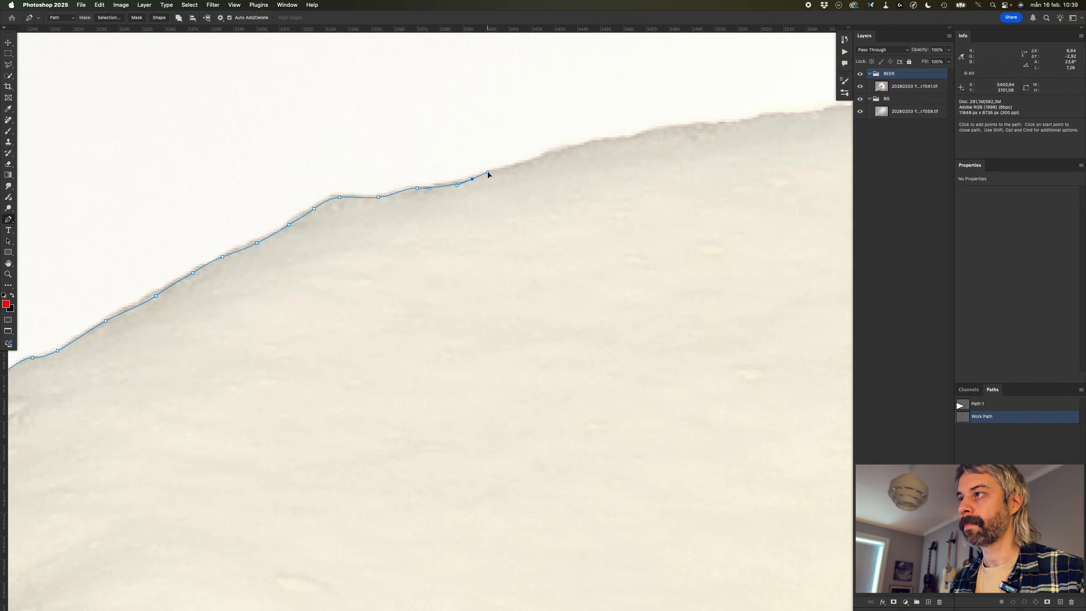
{"action": "left_click_drag", "start_coordinate": [568, 154], "coordinate": [594, 146]}
{"action": "left_click_drag", "start_coordinate": [762, 110], "coordinate": [444, 188]}
{"action": "left_click_drag", "start_coordinate": [726, 140], "coordinate": [409, 176]}
{"action": "left_click_drag", "start_coordinate": [717, 175], "coordinate": [732, 176]}
{"action": "left_click_drag", "start_coordinate": [799, 171], "coordinate": [814, 170]}
{"action": "left_click_drag", "start_coordinate": [819, 170], "coordinate": [397, 220]}
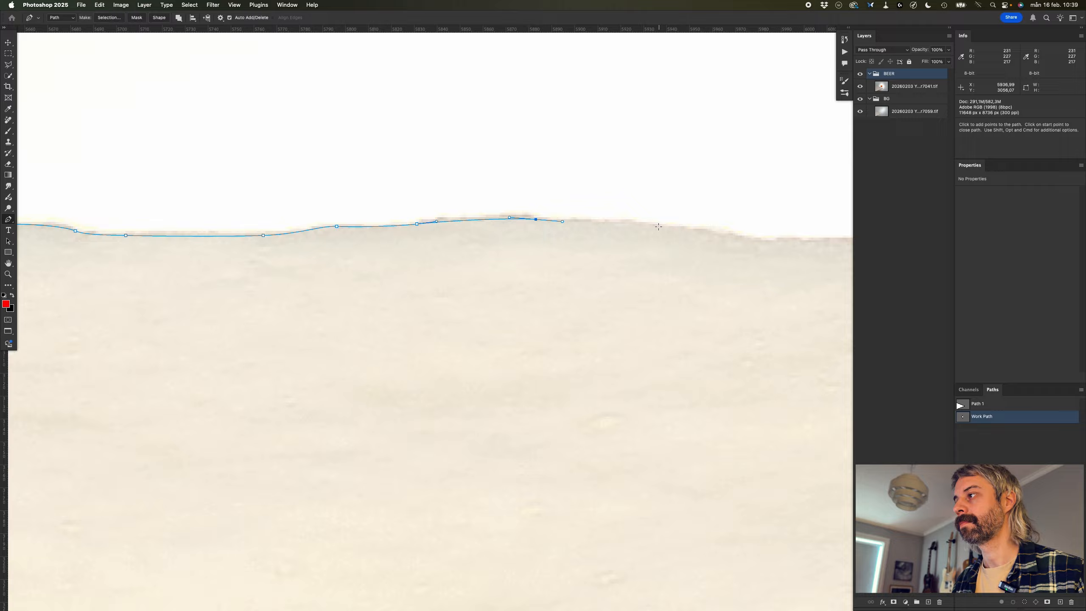
- Continue the path around the right end of the foam and the rim, and down the bowl's right side
{"action": "mouse_move", "coordinate": [629, 252]}
{"action": "left_mouse_down"}
{"action": "mouse_move", "coordinate": [586, 252]}
{"action": "mouse_move", "coordinate": [628, 252]}
{"action": "left_mouse_up"}
{"action": "mouse_move", "coordinate": [707, 285]}
{"action": "left_mouse_down"}
{"action": "mouse_move", "coordinate": [280, 147]}
{"action": "mouse_move", "coordinate": [698, 296]}
{"action": "left_mouse_up"}
{"action": "left_click_drag", "start_coordinate": [718, 308], "coordinate": [466, 130]}
{"action": "left_click_drag", "start_coordinate": [470, 138], "coordinate": [479, 145]}
{"action": "left_click_drag", "start_coordinate": [540, 187], "coordinate": [560, 198]}
{"action": "left_click_drag", "start_coordinate": [726, 316], "coordinate": [528, 146]}
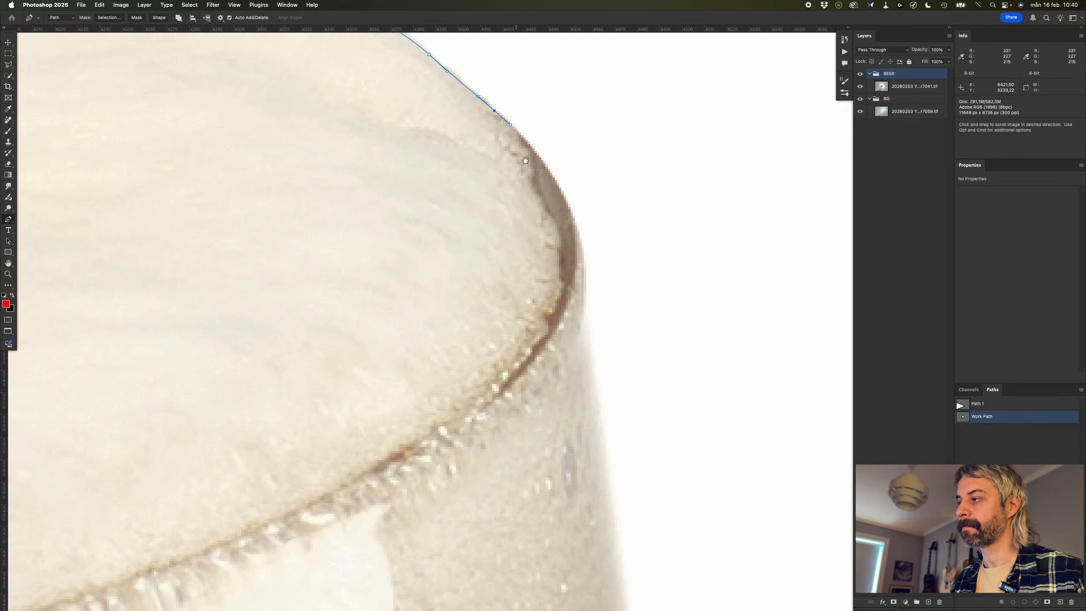
{"action": "left_click_drag", "start_coordinate": [599, 363], "coordinate": [512, 129]}
{"action": "left_click_drag", "start_coordinate": [521, 86], "coordinate": [529, 121]}
{"action": "left_click_drag", "start_coordinate": [556, 492], "coordinate": [513, 128]}
{"action": "left_click_drag", "start_coordinate": [529, 478], "coordinate": [541, 112]}
- Trace the bowl's right underside and the stem's right edge, close the glass path and save it
{"action": "left_click_drag", "start_coordinate": [499, 294], "coordinate": [714, 190]}
{"action": "left_click_drag", "start_coordinate": [552, 359], "coordinate": [494, 410]}
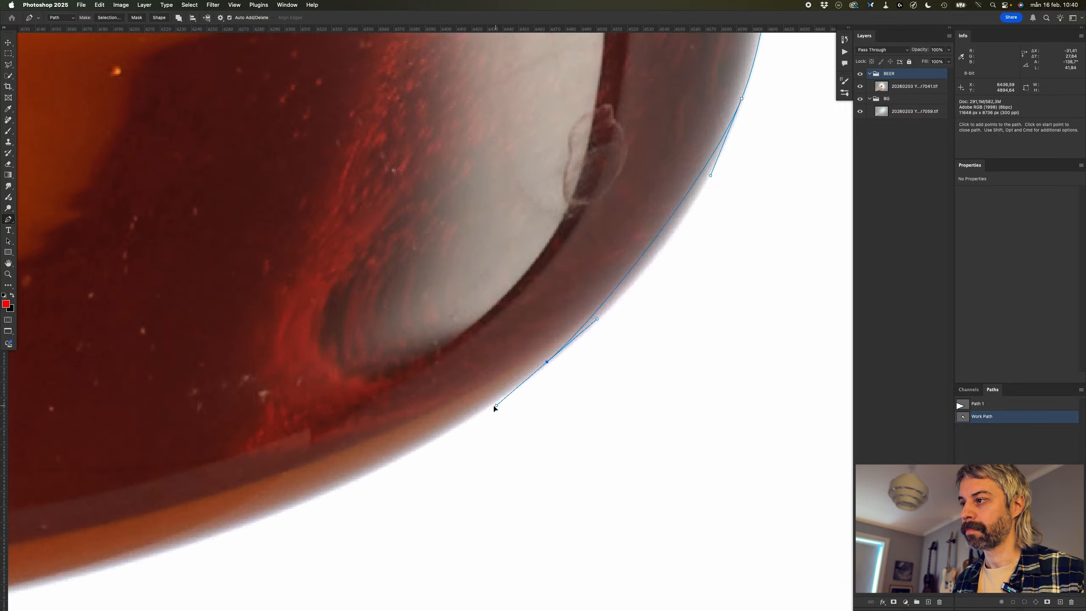
{"action": "left_click_drag", "start_coordinate": [441, 439], "coordinate": [679, 250]}
{"action": "left_click_drag", "start_coordinate": [300, 387], "coordinate": [246, 404]}
{"action": "left_click_drag", "start_coordinate": [246, 404], "coordinate": [675, 258]}
{"action": "left_click_drag", "start_coordinate": [489, 301], "coordinate": [417, 338]}
{"action": "left_click_drag", "start_coordinate": [510, 146], "coordinate": [488, 176]}
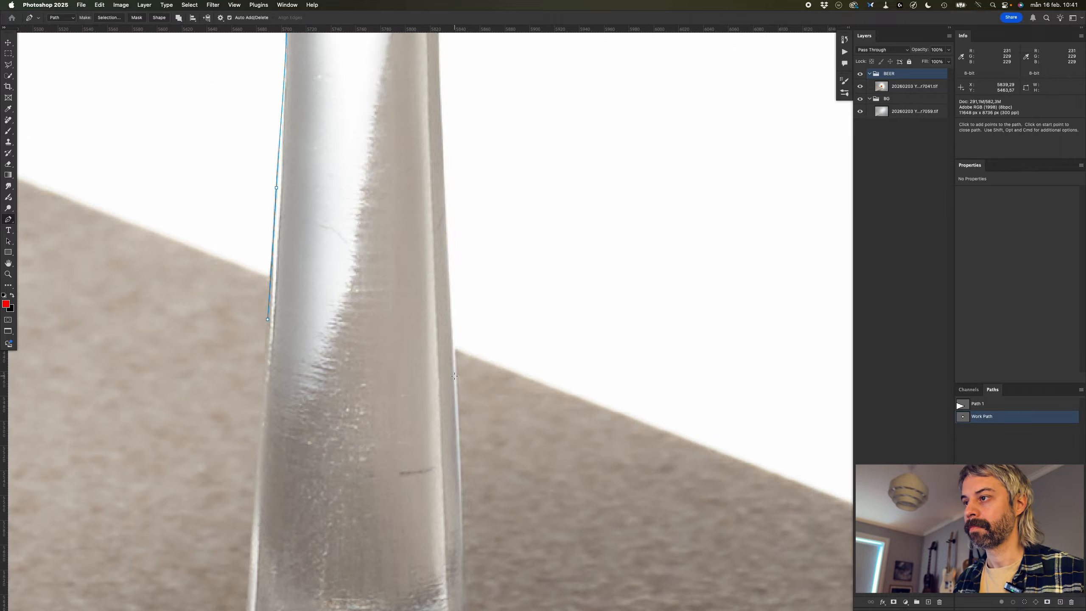
{"action": "key", "text": "super+0"}
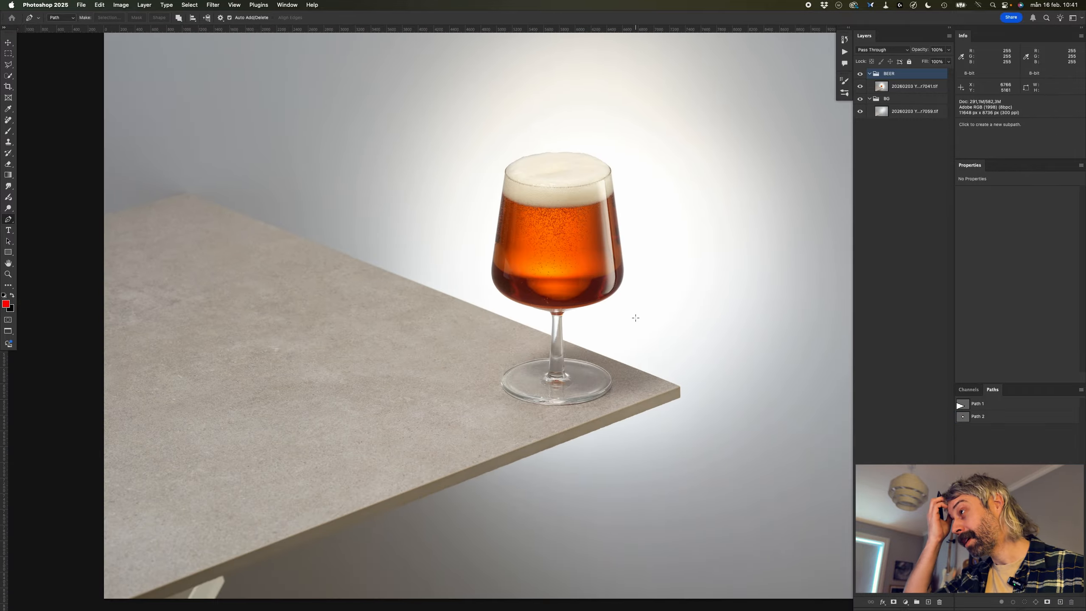
- Load the saved table and glass paths together as one selection with the BEER group active
{"action": "left_click_drag", "start_coordinate": [635, 274], "coordinate": [589, 289]}
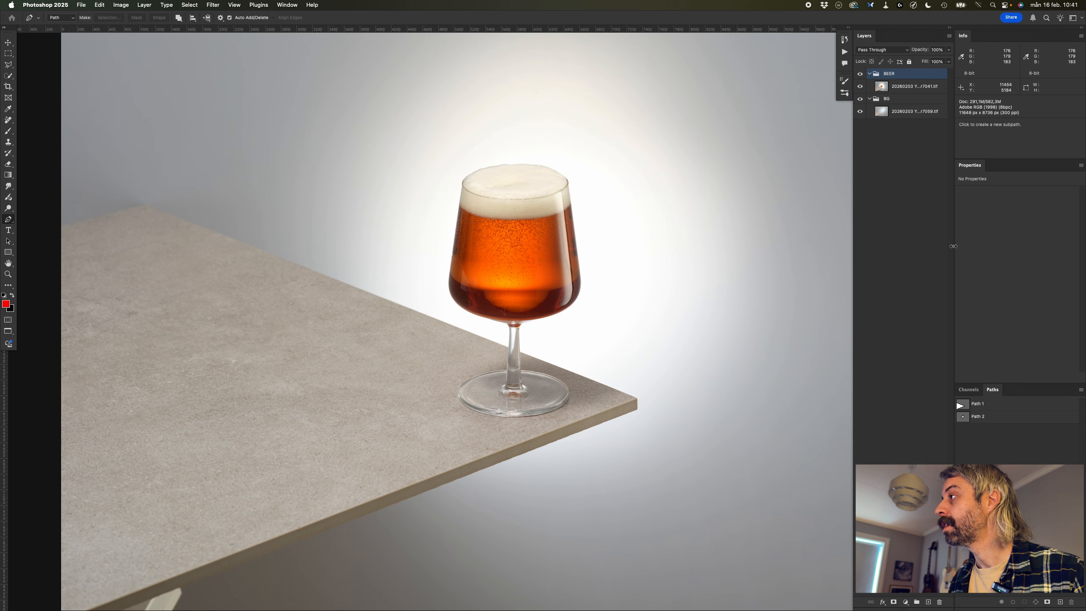
{"action": "left_click", "coordinate": [883, 87]}
{"action": "left_click", "coordinate": [899, 73]}
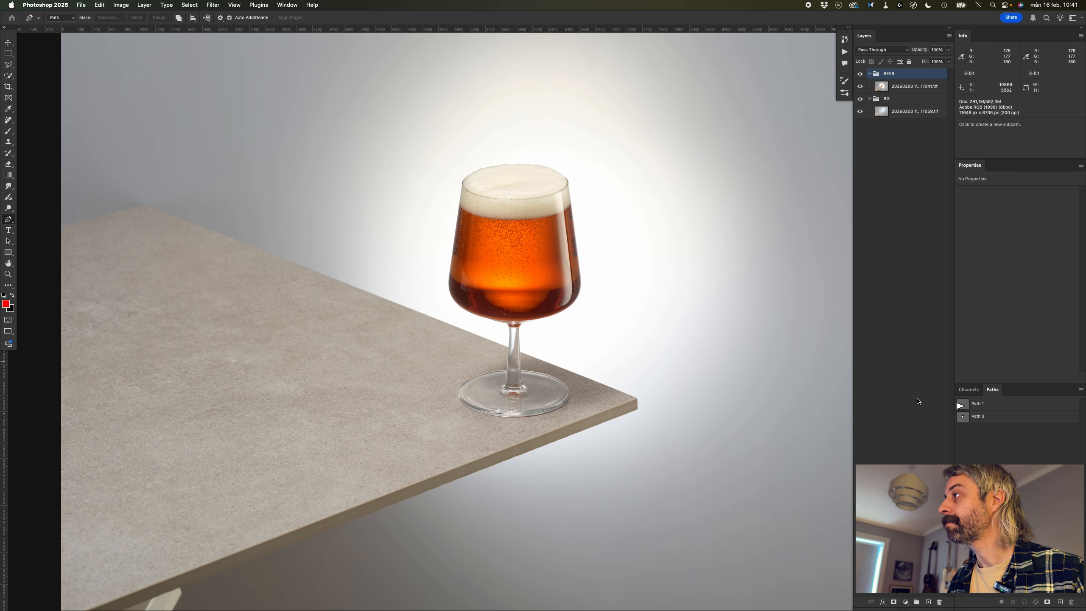
{"action": "left_click", "coordinate": [960, 406]}
{"action": "left_click", "coordinate": [963, 419], "text": "super"}
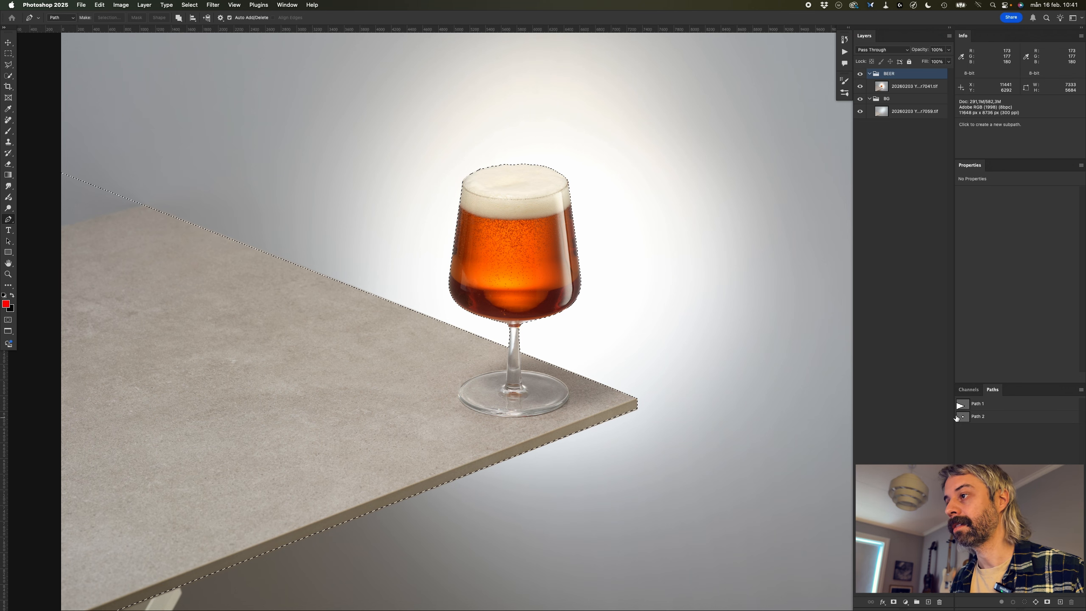
- Feather the selection by 0.5 pixels and add it as a layer mask on the BEER group
{"action": "key", "text": "shift+F6"}
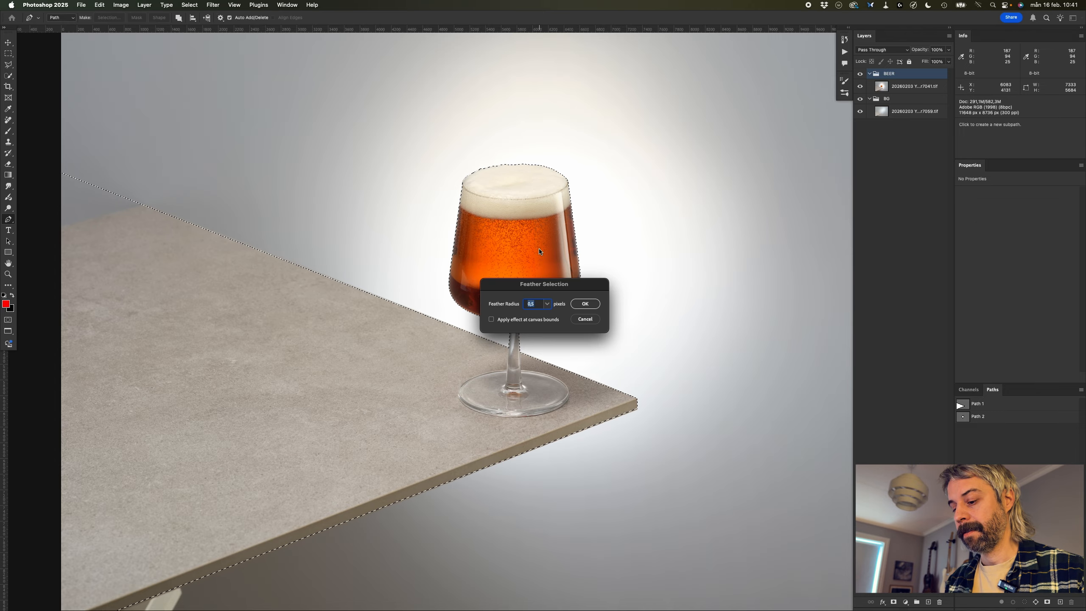
{"action": "key", "text": "Return"}
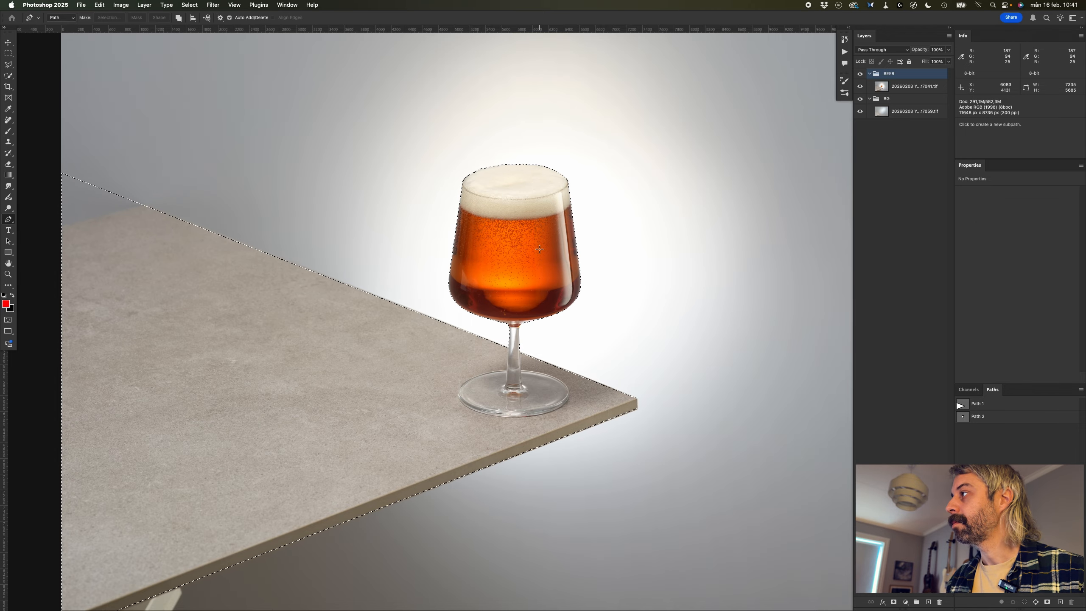
{"action": "left_click", "coordinate": [893, 602]}
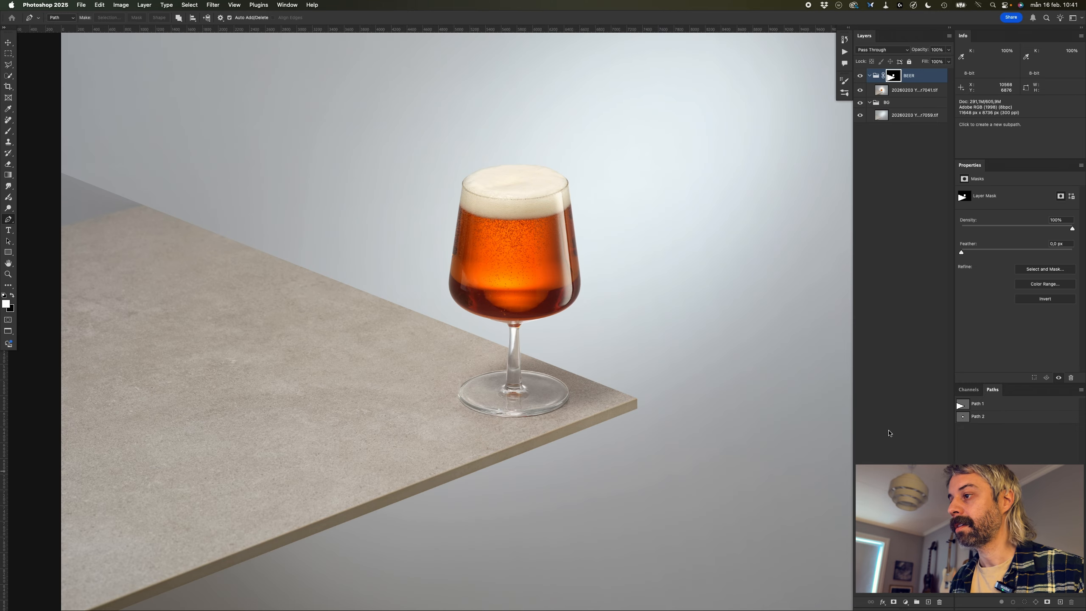
- Hide the Beer7059 layer and inspect the cut-out around the tabletop's far left end
{"action": "left_click", "coordinate": [859, 115]}
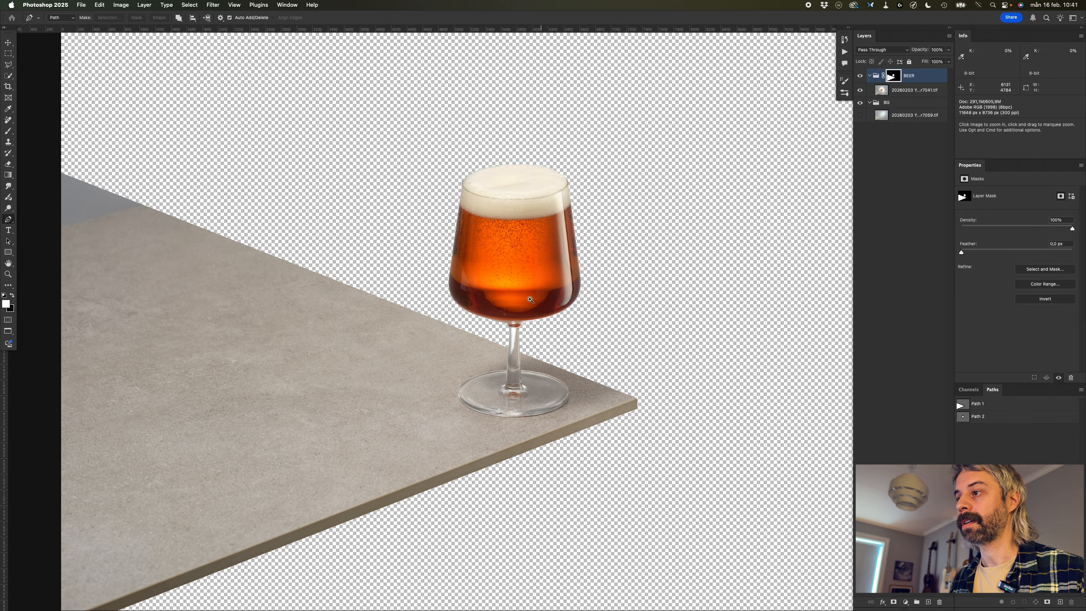
{"action": "scroll", "coordinate": [537, 311], "scroll_direction": "down", "scroll_amount": 3}
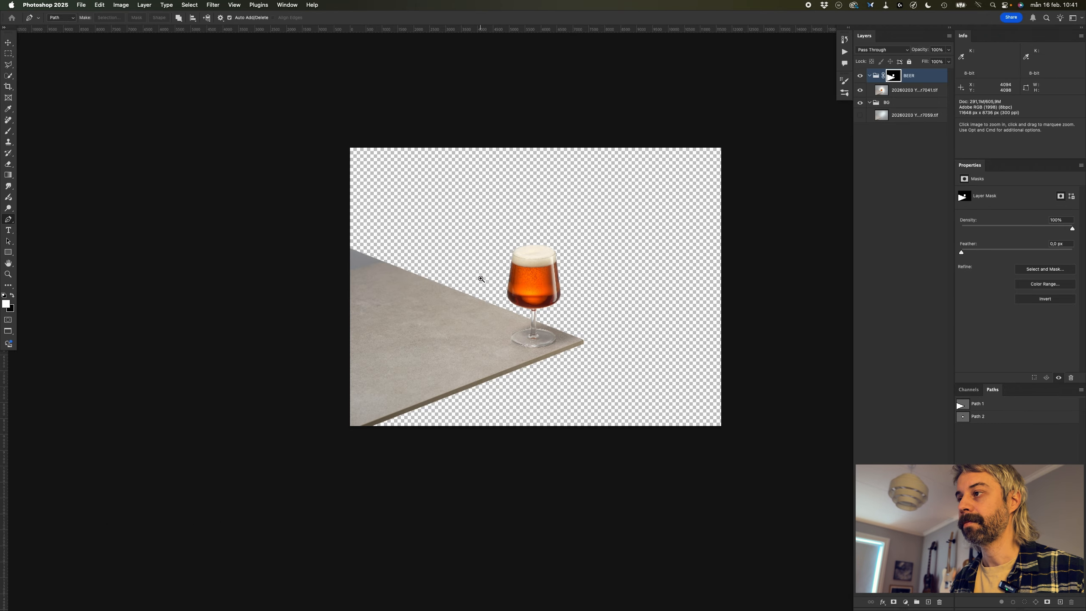
{"action": "left_click_drag", "start_coordinate": [480, 278], "coordinate": [496, 262]}
{"action": "left_click_drag", "start_coordinate": [269, 225], "coordinate": [295, 227]}
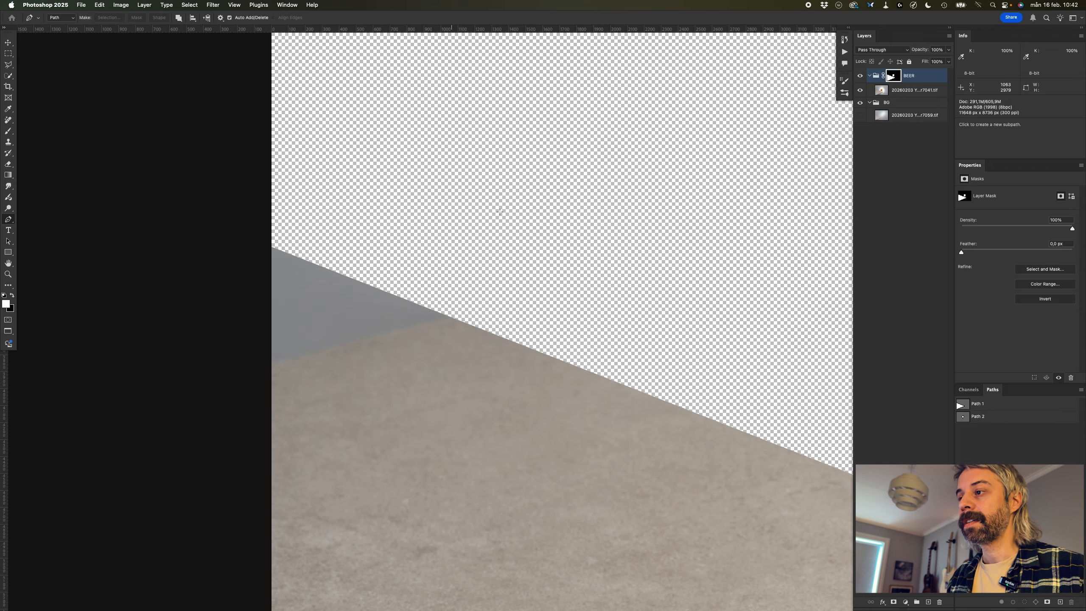
- Clone table texture over the grey backdrop patch at the tabletop's far left end on the Beer7041 layer, using a large soft Clone Stamp
{"action": "left_click", "coordinate": [881, 92]}
{"action": "key", "text": "s"}
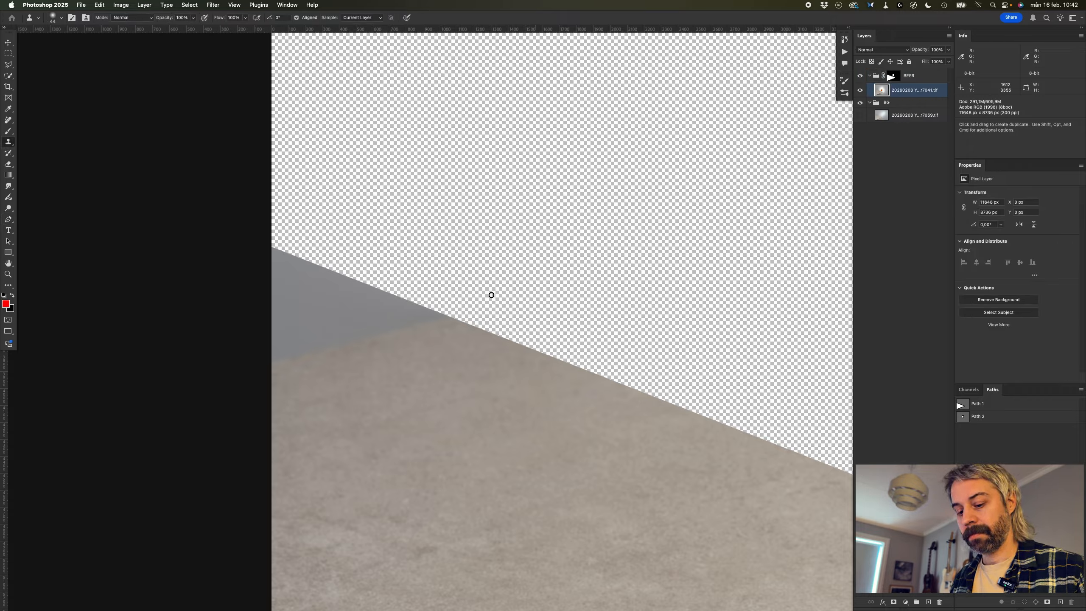
{"action": "left_click_drag", "start_coordinate": [371, 374], "coordinate": [420, 374], "text": "ctrl+alt"}
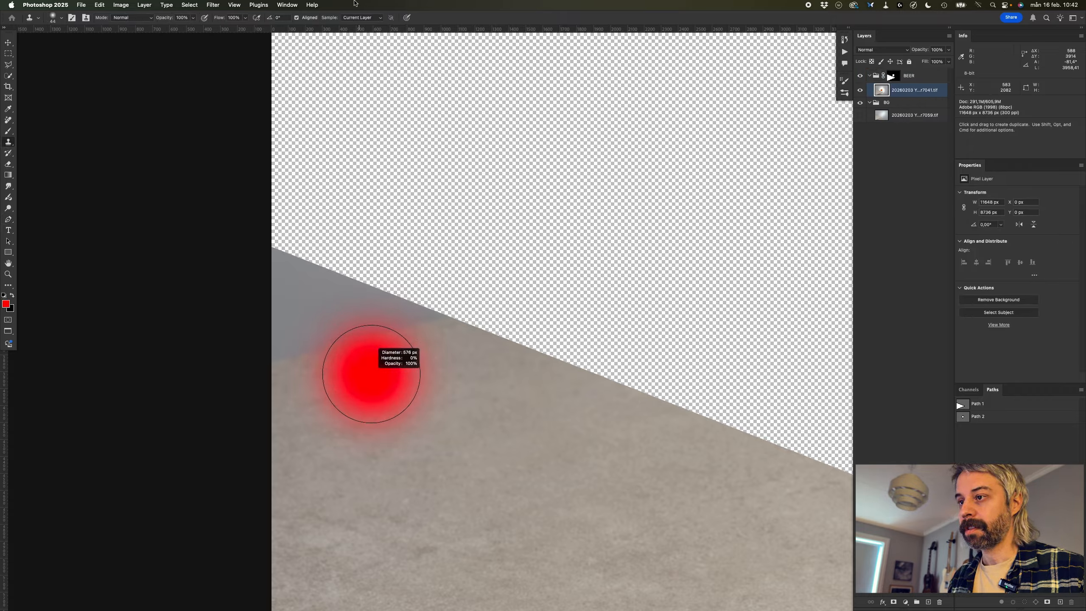
{"action": "left_click", "coordinate": [435, 373], "text": "alt"}
{"action": "left_click_drag", "start_coordinate": [387, 318], "coordinate": [301, 335]}
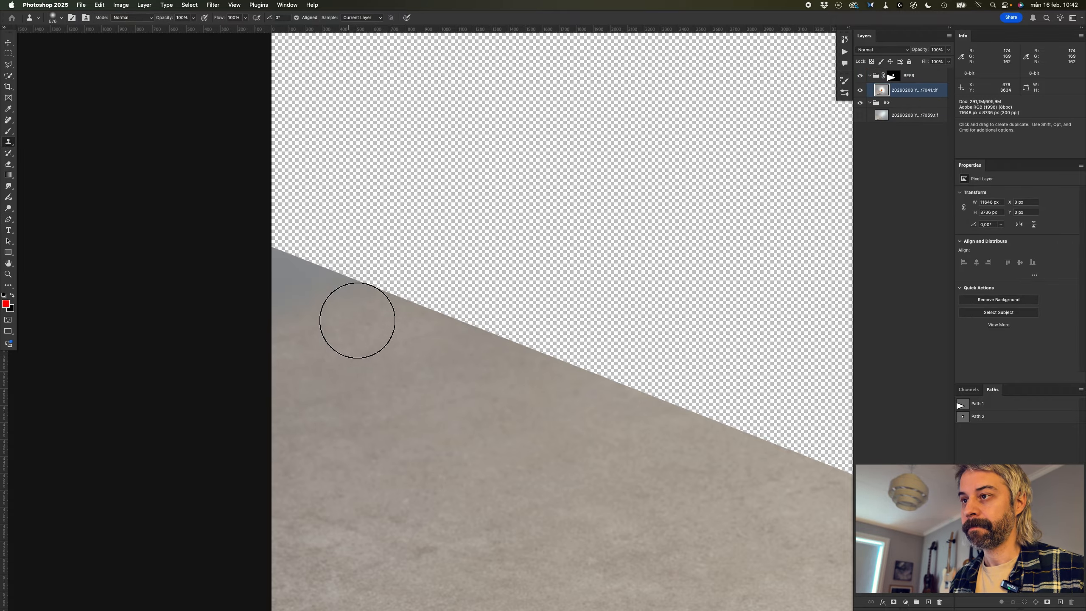
{"action": "left_click", "coordinate": [391, 387], "text": "alt"}
{"action": "mouse_move", "coordinate": [332, 298]}
{"action": "left_mouse_down"}
{"action": "mouse_move", "coordinate": [286, 303]}
{"action": "mouse_move", "coordinate": [274, 261]}
{"action": "mouse_move", "coordinate": [284, 309]}
{"action": "left_mouse_up"}
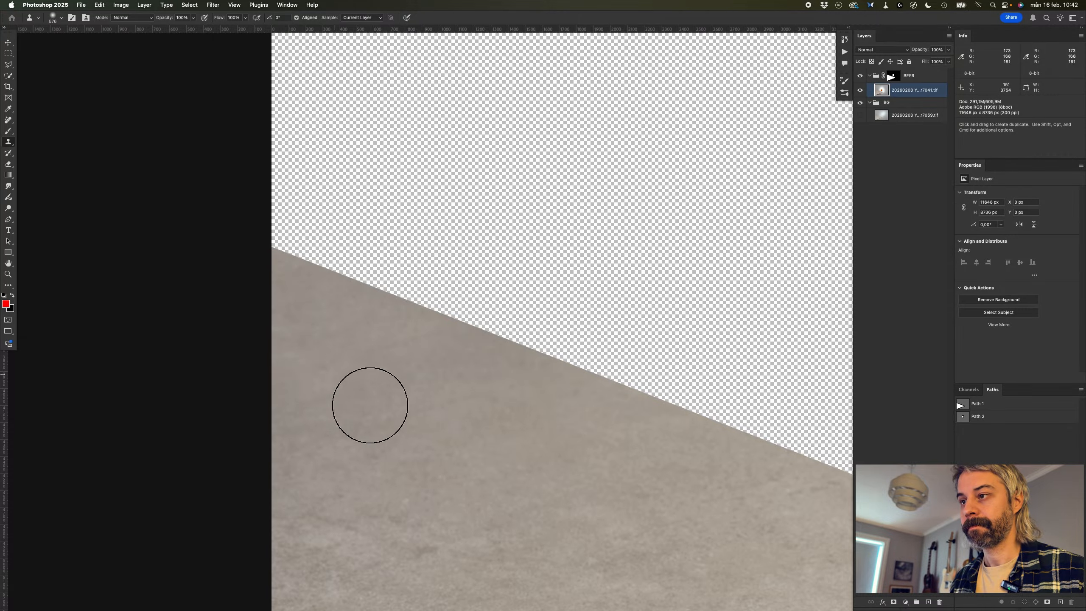
- Even out the cloned area on the tabletop with further Clone Stamp strokes of nearby stone texture
{"action": "left_click_drag", "start_coordinate": [431, 405], "coordinate": [384, 406]}
{"action": "left_click_drag", "start_coordinate": [432, 443], "coordinate": [411, 418]}
{"action": "mouse_move", "coordinate": [392, 369]}
{"action": "left_mouse_down"}
{"action": "mouse_move", "coordinate": [375, 369]}
{"action": "mouse_move", "coordinate": [392, 364]}
{"action": "left_mouse_up"}
{"action": "left_click", "coordinate": [402, 372], "text": "alt"}
{"action": "mouse_move", "coordinate": [437, 392]}
{"action": "left_mouse_down"}
{"action": "mouse_move", "coordinate": [417, 366]}
{"action": "mouse_move", "coordinate": [357, 366]}
{"action": "mouse_move", "coordinate": [401, 366]}
{"action": "mouse_move", "coordinate": [404, 354]}
{"action": "left_mouse_up"}
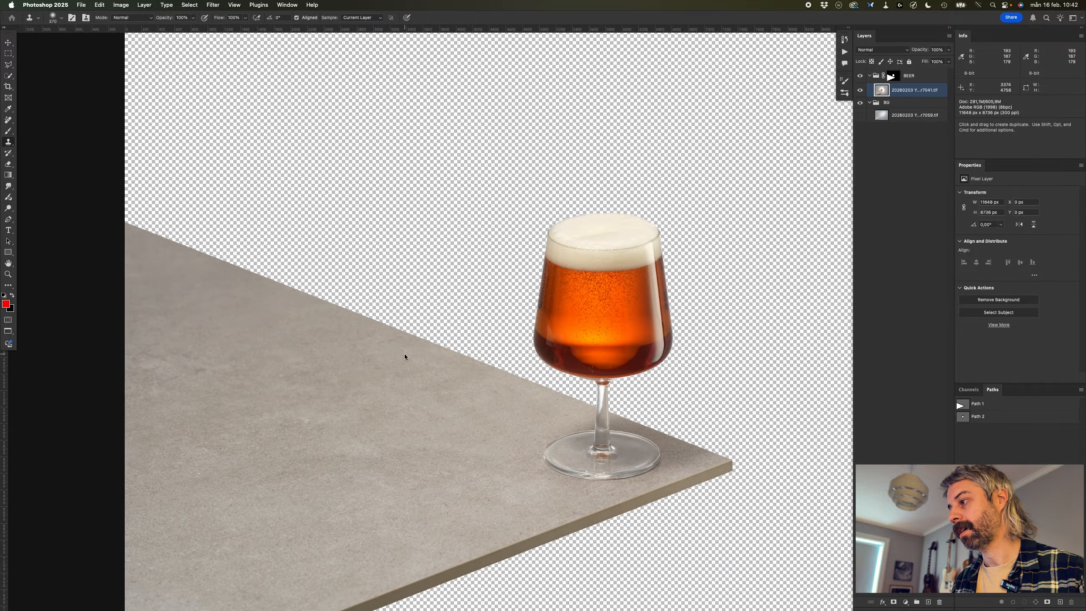
- Display the BEER group's layer mask on its own to check the table and glass shapes
{"action": "scroll", "coordinate": [667, 342], "scroll_direction": "down", "scroll_amount": 2}
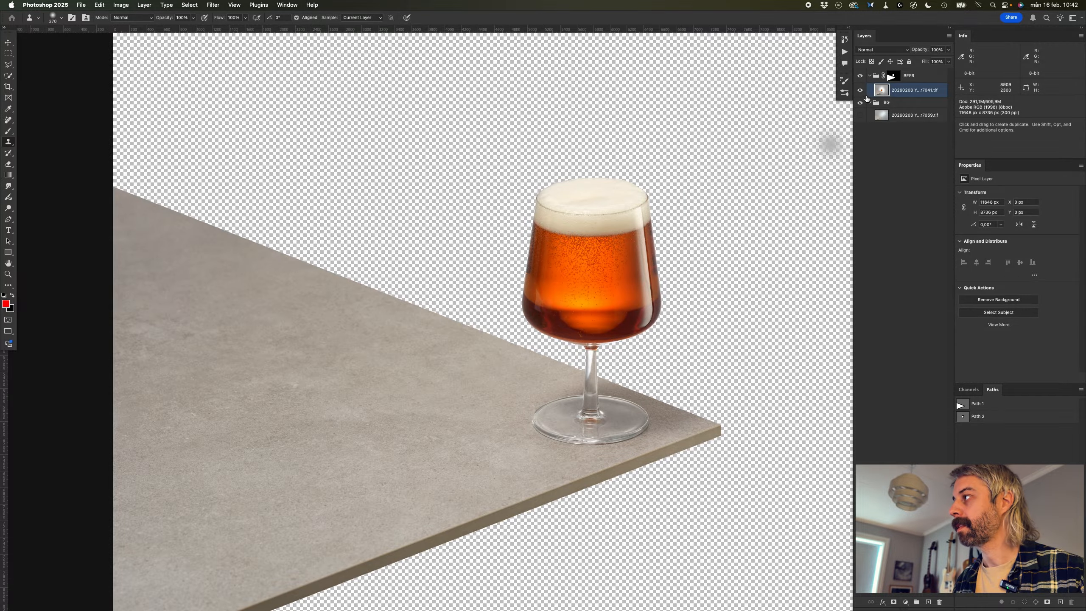
{"action": "left_click", "coordinate": [893, 77], "text": "alt"}
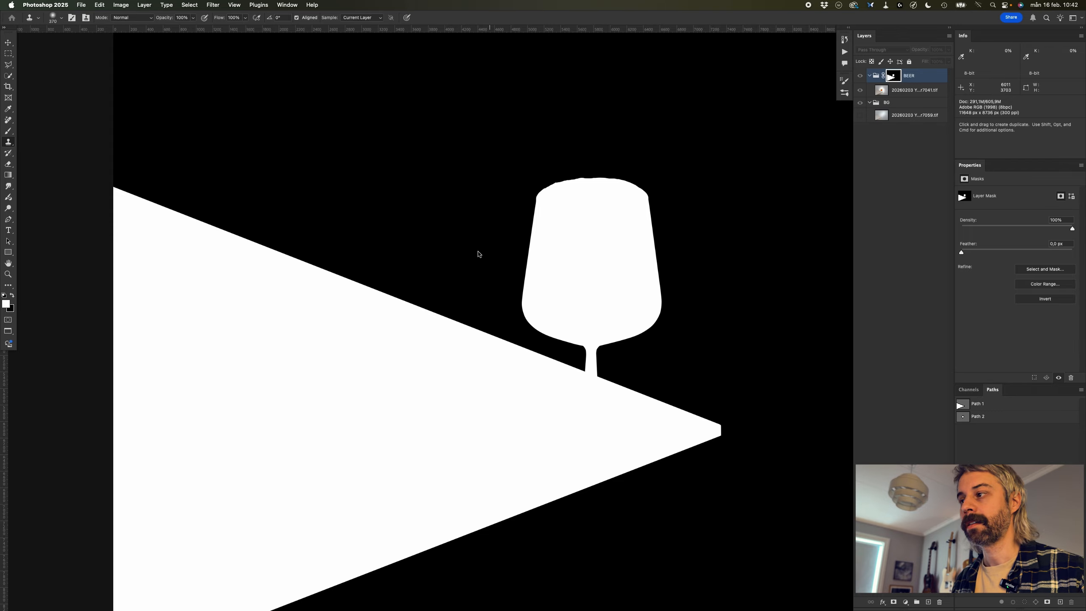
- Examine the BEER mask's table edge up close, return to the normal image view, and inspect the tabletop's back edge
{"action": "left_click_drag", "start_coordinate": [300, 197], "coordinate": [339, 197]}
{"action": "left_click_drag", "start_coordinate": [289, 325], "coordinate": [591, 296]}
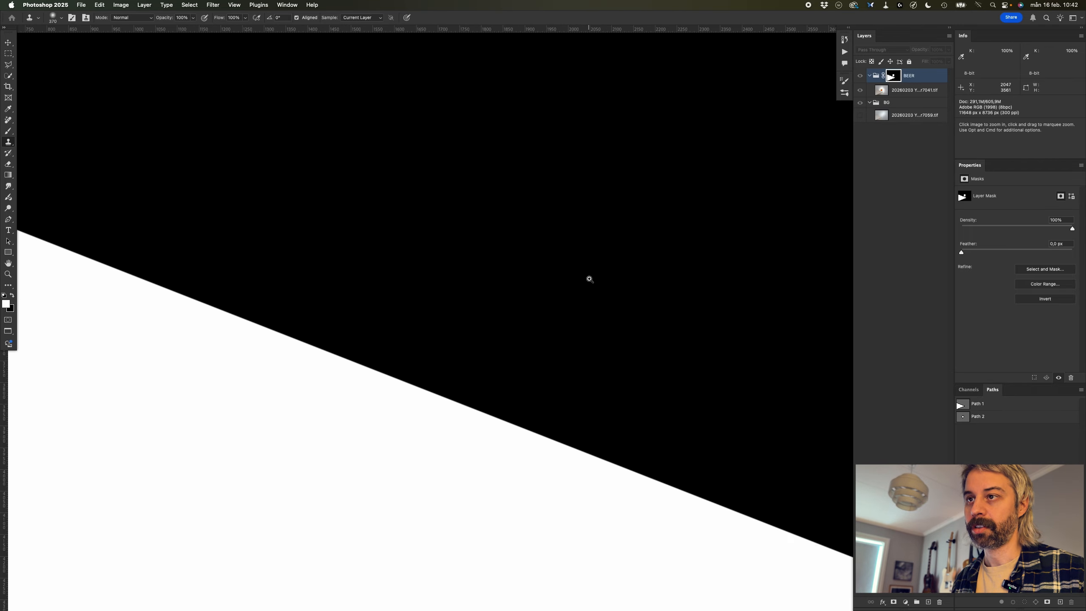
{"action": "left_click", "coordinate": [589, 279], "text": "alt"}
{"action": "left_click", "coordinate": [895, 78], "text": "alt"}
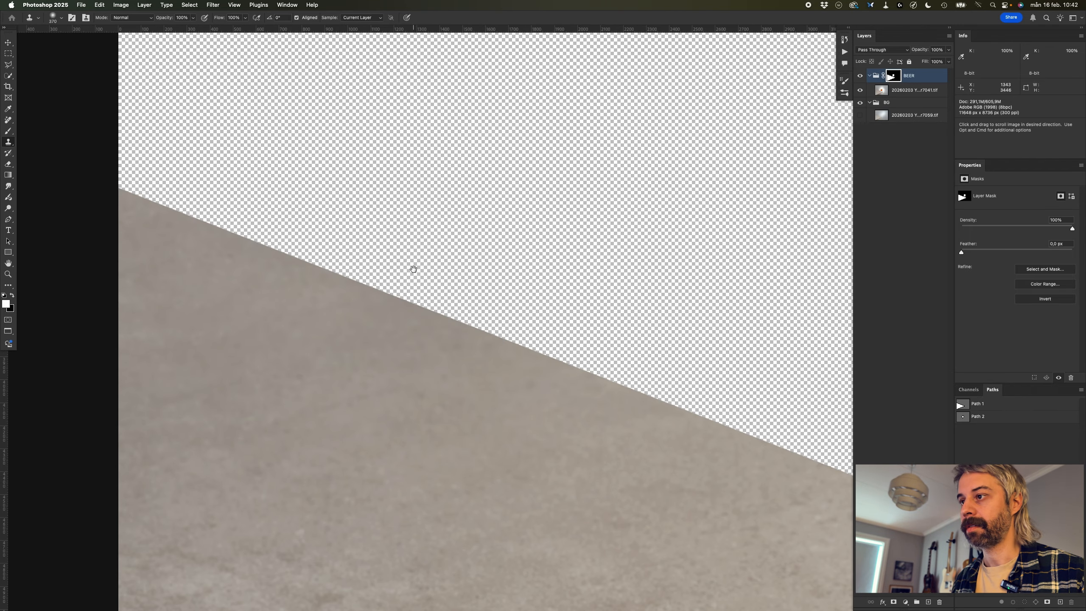
{"action": "scroll", "coordinate": [460, 174], "scroll_direction": "down", "scroll_amount": 5}
{"action": "scroll", "coordinate": [460, 174], "scroll_direction": "right", "scroll_amount": 2}
{"action": "left_click_drag", "start_coordinate": [576, 291], "coordinate": [402, 299]}
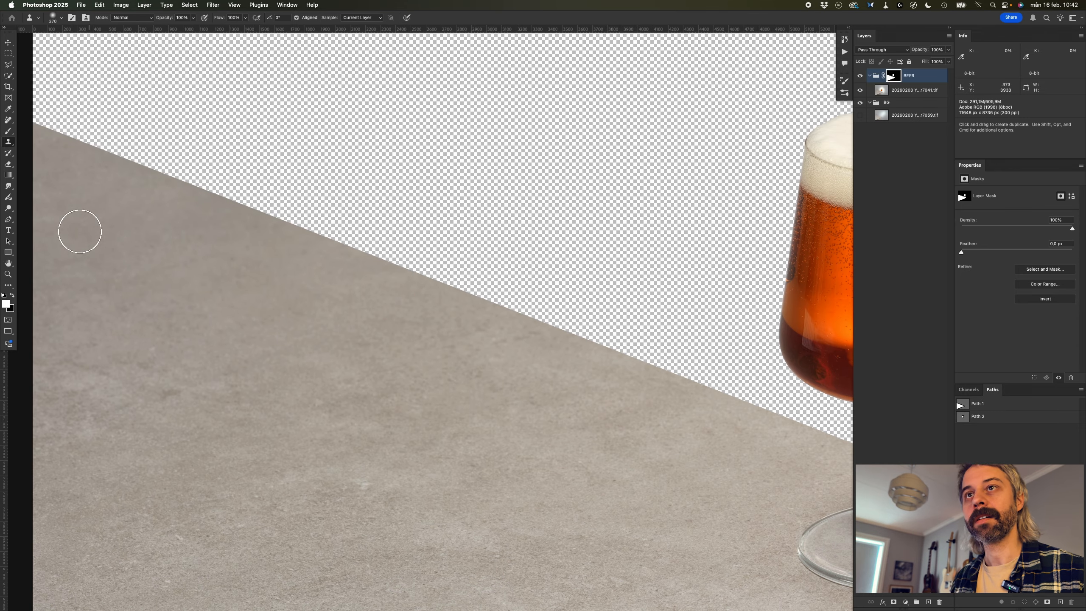
- Switch to the Blur tool and enlarge its brush for the tabletop's back edge
{"action": "left_click", "coordinate": [11, 211]}
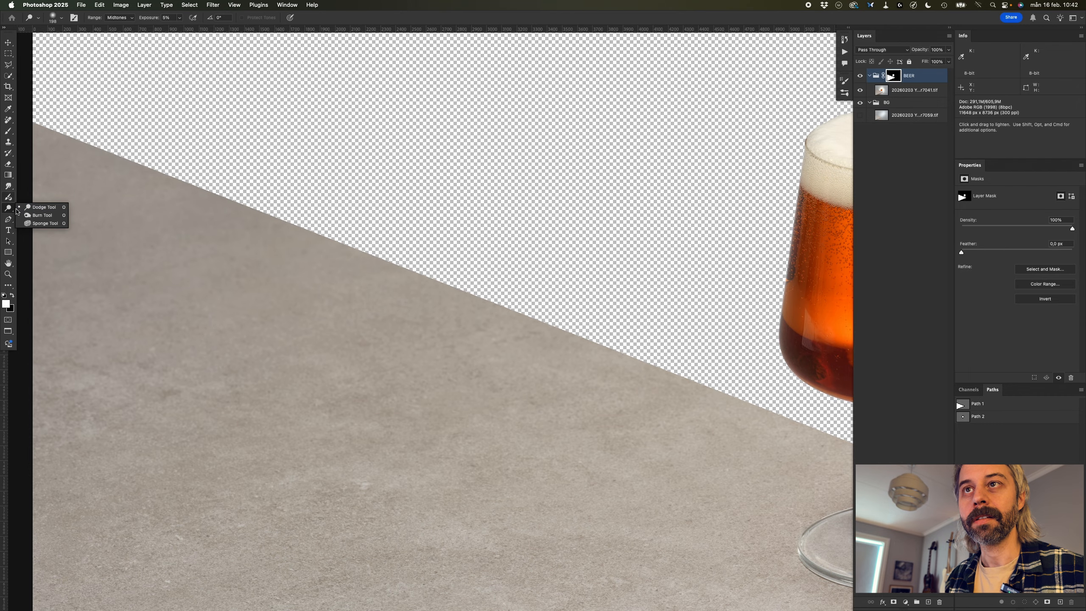
{"action": "left_click", "coordinate": [11, 210]}
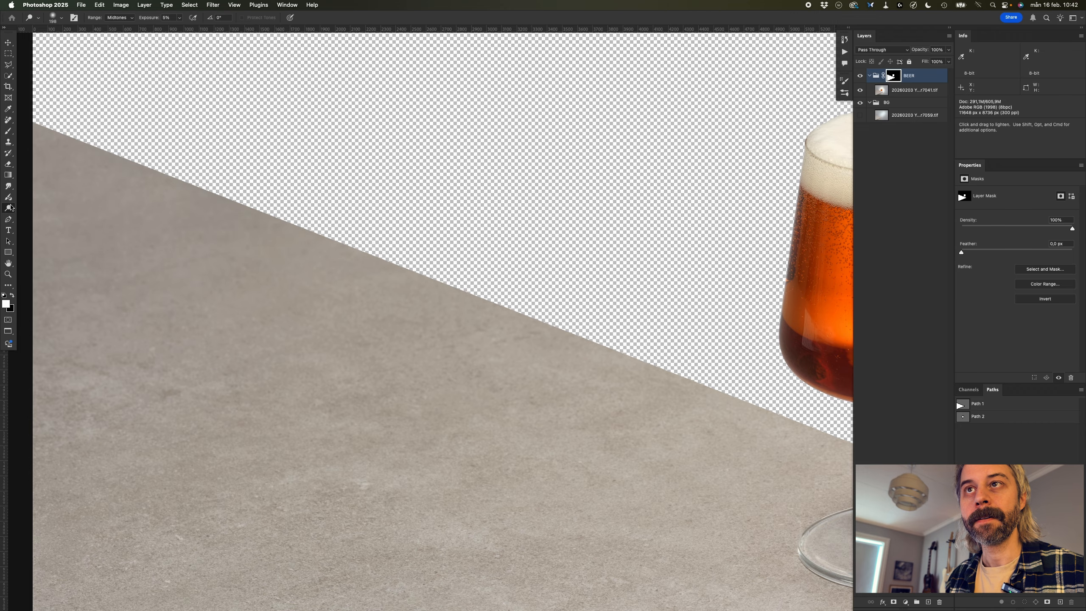
{"action": "left_click", "coordinate": [8, 186]}
{"action": "left_click", "coordinate": [30, 187]}
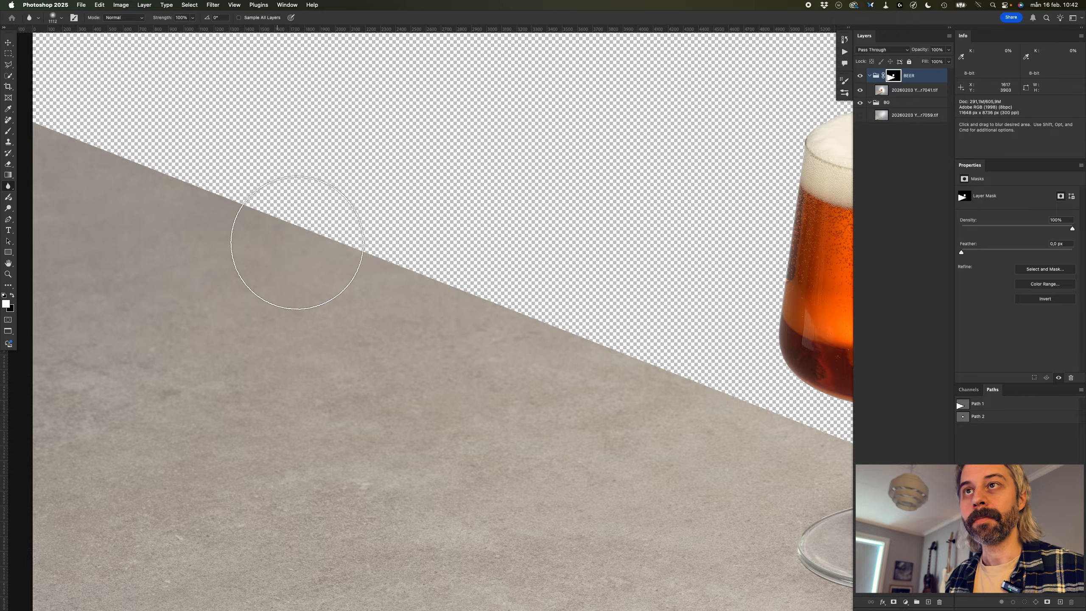
{"action": "left_click_drag", "start_coordinate": [326, 253], "coordinate": [299, 253]}
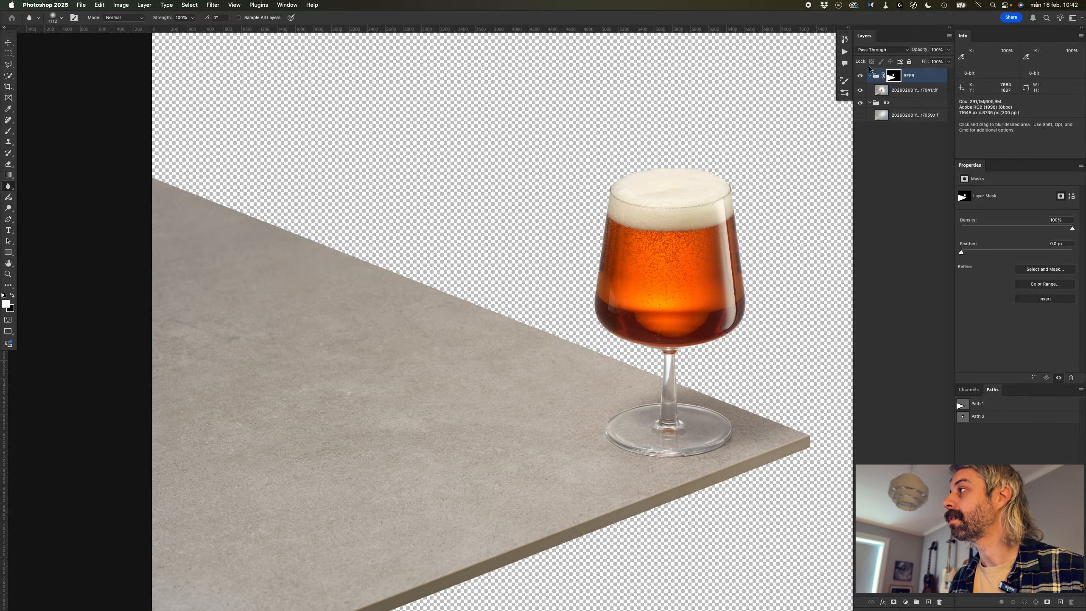
{"action": "left_click_drag", "start_coordinate": [274, 201], "coordinate": [307, 201]}
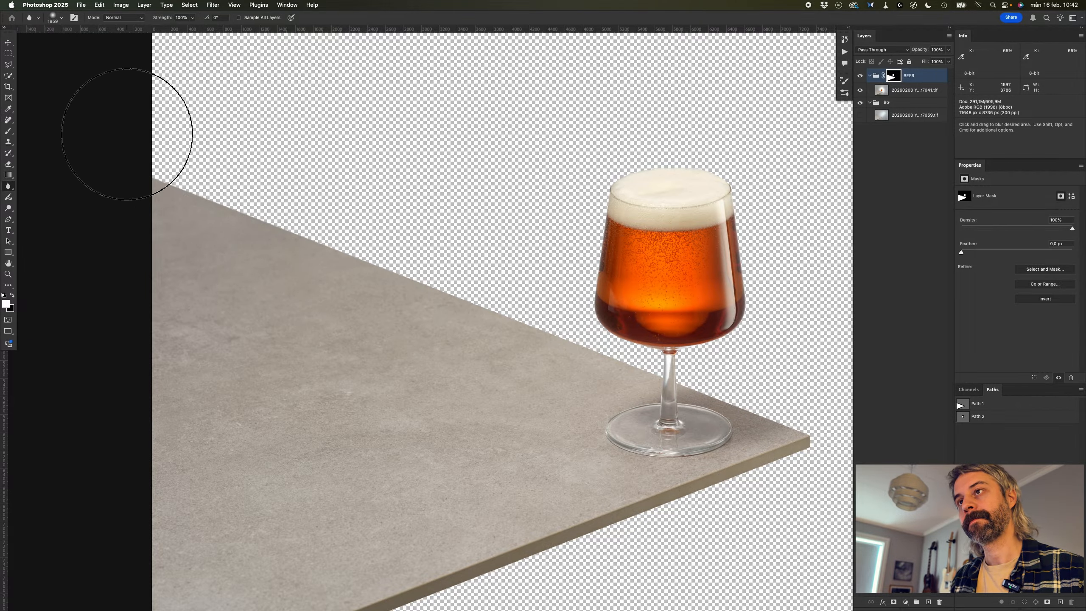
- Inspect the cut-out along the tabletop's back edge and down to its front left corner
{"action": "key", "text": "z"}
{"action": "left_click_drag", "start_coordinate": [236, 217], "coordinate": [278, 223]}
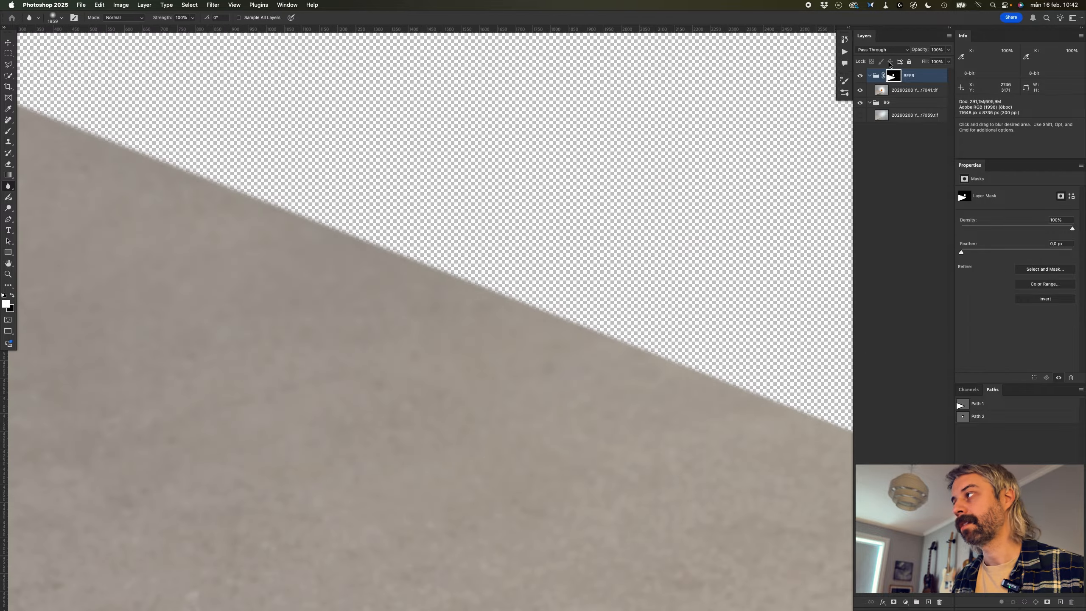
{"action": "left_click_drag", "start_coordinate": [496, 286], "coordinate": [471, 286]}
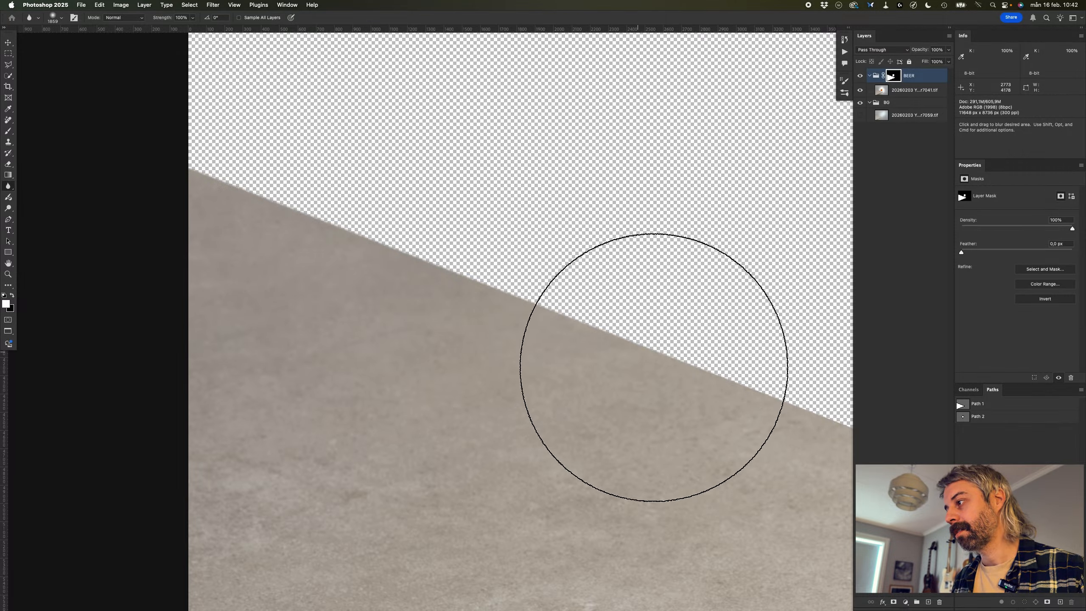
{"action": "mouse_move", "coordinate": [661, 359]}
{"action": "left_mouse_down"}
{"action": "mouse_move", "coordinate": [487, 269]}
{"action": "mouse_move", "coordinate": [474, 281]}
{"action": "left_mouse_up"}
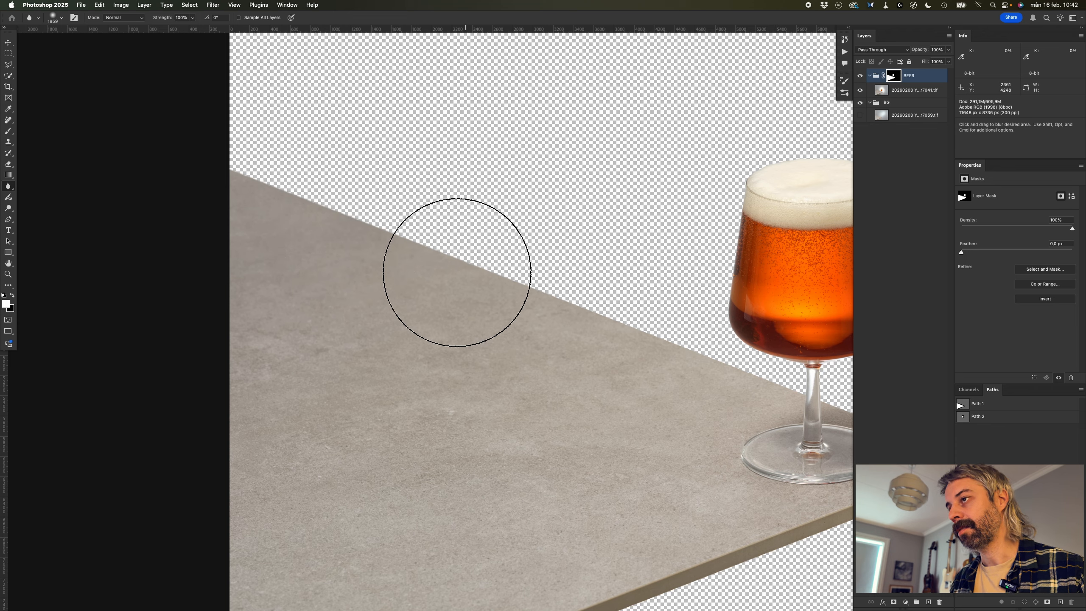
{"action": "scroll", "coordinate": [277, 179], "scroll_direction": "down", "scroll_amount": 10}
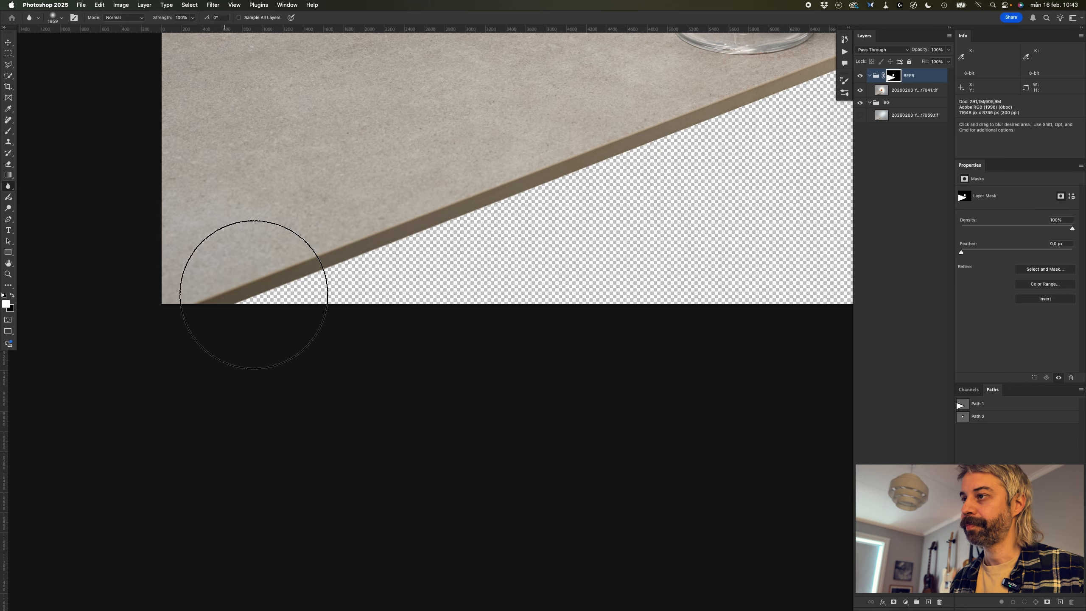
{"action": "key", "text": "space"}
{"action": "left_click_drag", "start_coordinate": [533, 246], "coordinate": [382, 497]}
{"action": "mouse_move", "coordinate": [496, 309]}
{"action": "left_mouse_down"}
{"action": "mouse_move", "coordinate": [478, 305]}
{"action": "mouse_move", "coordinate": [500, 364]}
{"action": "mouse_move", "coordinate": [482, 298]}
{"action": "mouse_move", "coordinate": [497, 303]}
{"action": "mouse_move", "coordinate": [478, 304]}
{"action": "left_mouse_up"}
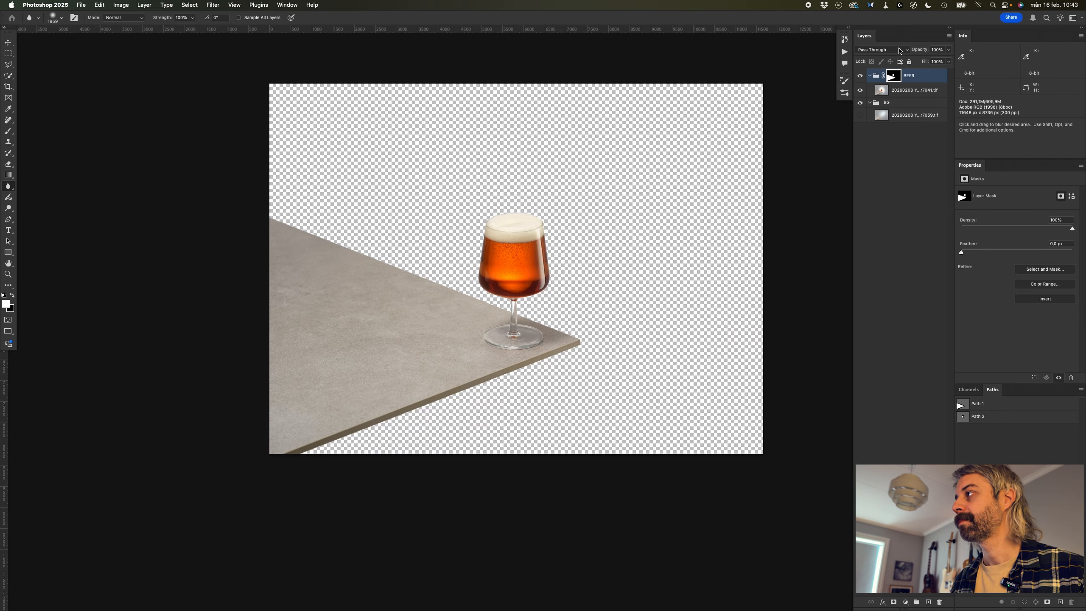
- Show the Beer7059 layer behind the cut-out and compare the composite with the background on its own
{"action": "left_click", "coordinate": [860, 116]}
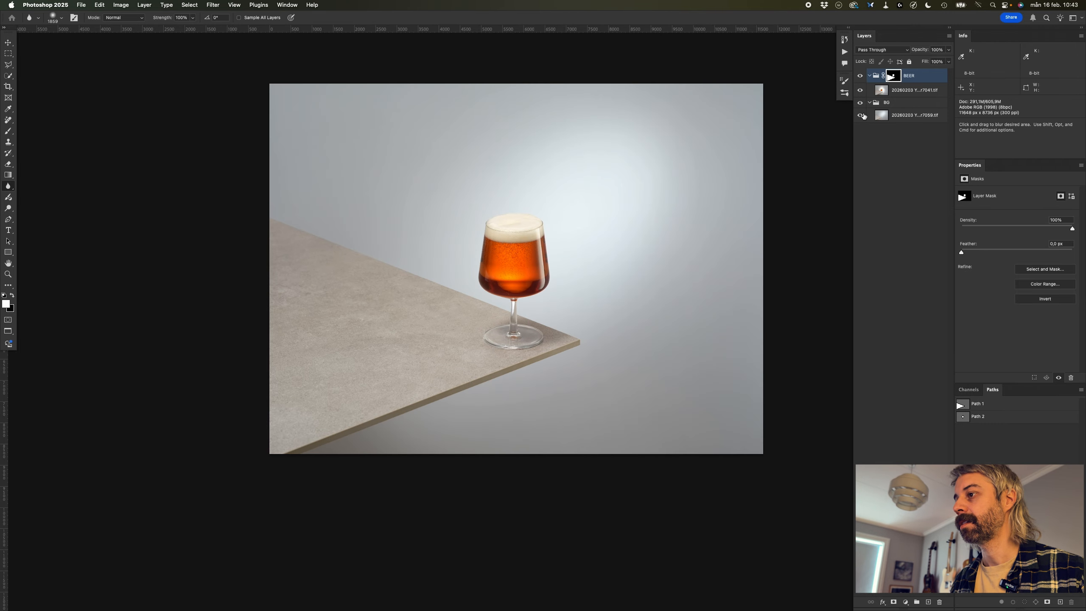
{"action": "left_click", "coordinate": [860, 116], "text": "alt"}
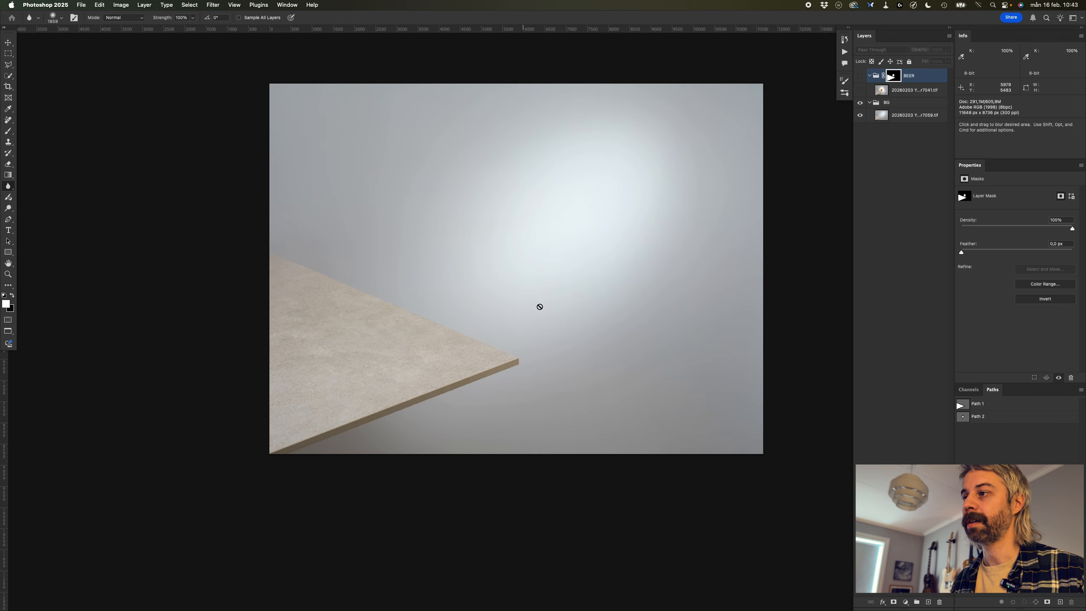
{"action": "left_click", "coordinate": [861, 122], "text": "alt"}
{"action": "left_click", "coordinate": [860, 121], "text": "alt"}
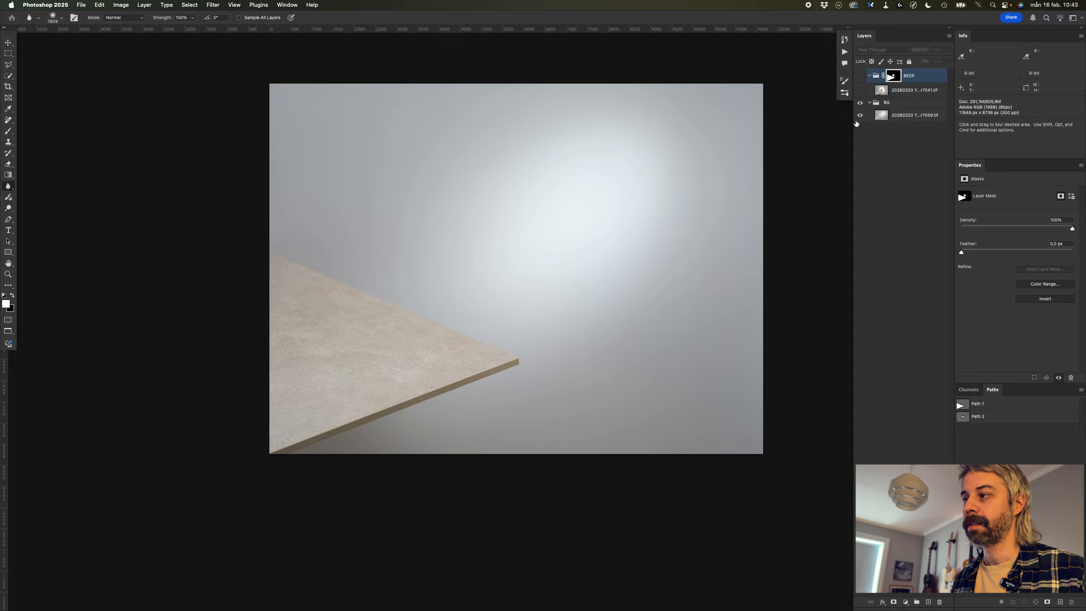
{"action": "left_click", "coordinate": [858, 119], "text": "alt"}
{"action": "left_click", "coordinate": [857, 119], "text": "alt"}
{"action": "mouse_move", "coordinate": [560, 223]}
{"action": "left_mouse_down"}
{"action": "mouse_move", "coordinate": [598, 218]}
{"action": "mouse_move", "coordinate": [543, 222]}
{"action": "left_mouse_up"}
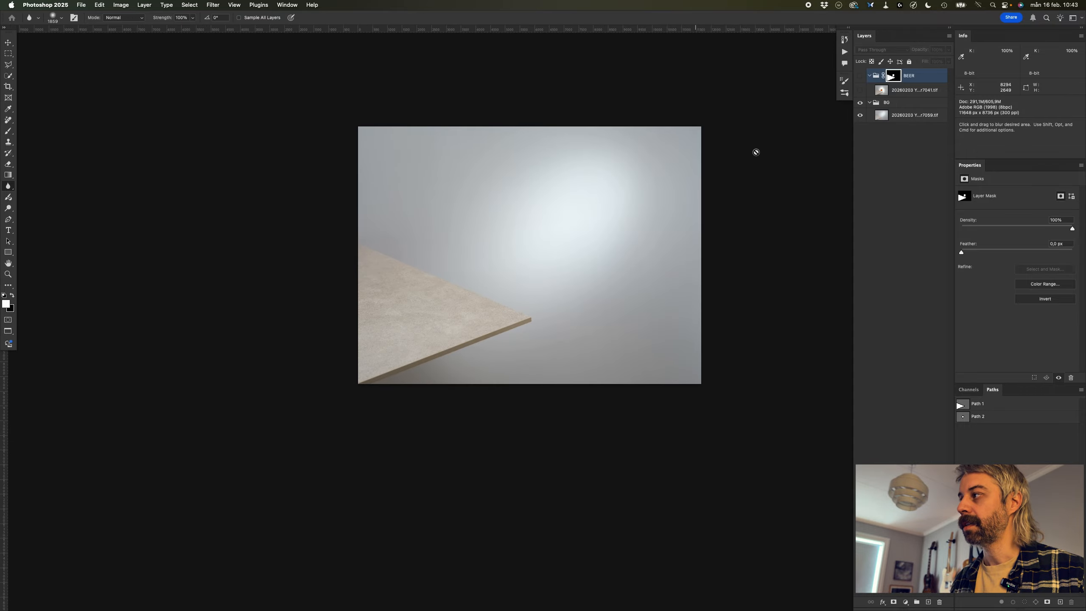
{"action": "left_click", "coordinate": [859, 118], "text": "alt"}
- Compare the composite with the BEER group's mask disabled and enabled, and inspect the glass against the background
{"action": "left_click", "coordinate": [890, 80], "text": "shift"}
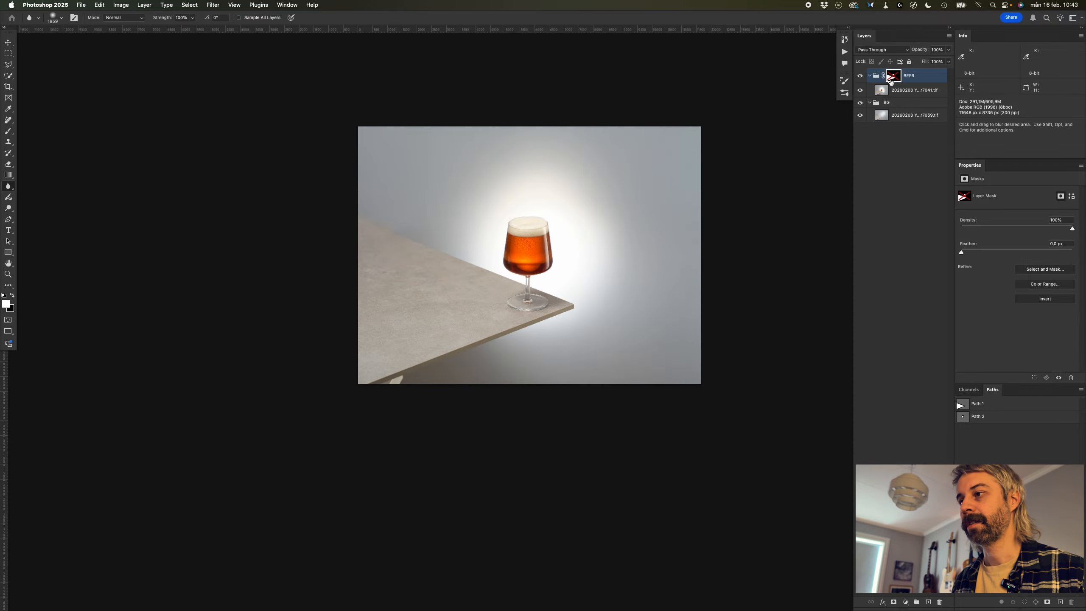
{"action": "left_click", "coordinate": [890, 81], "text": "shift"}
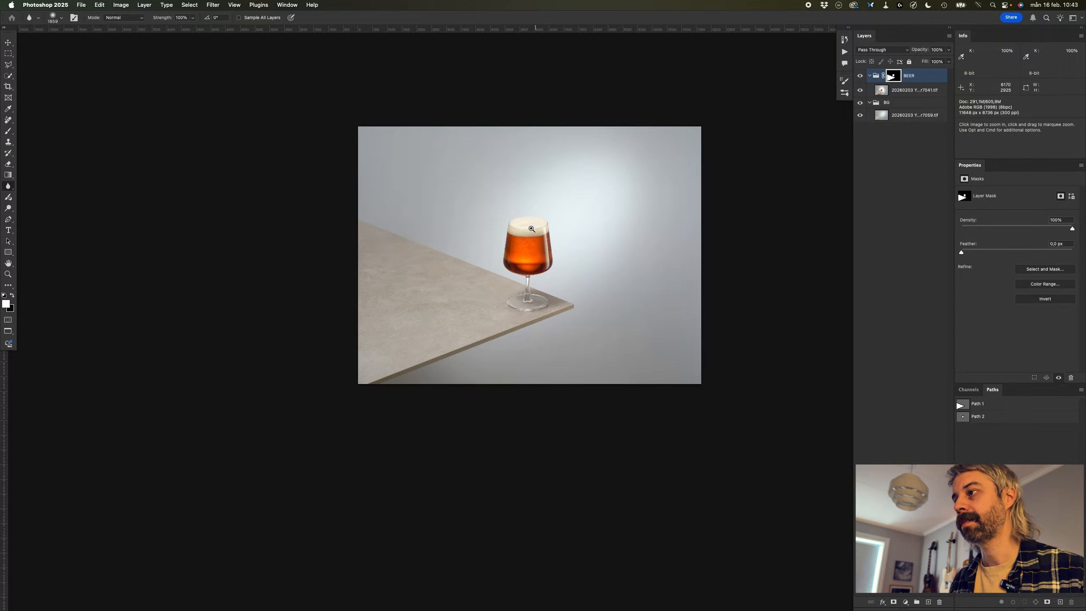
{"action": "left_click_drag", "start_coordinate": [529, 228], "coordinate": [577, 228]}
{"action": "left_click_drag", "start_coordinate": [500, 278], "coordinate": [486, 104]}
{"action": "mouse_move", "coordinate": [553, 254]}
{"action": "left_mouse_down"}
{"action": "mouse_move", "coordinate": [608, 250]}
{"action": "mouse_move", "coordinate": [521, 264]}
{"action": "mouse_move", "coordinate": [525, 301]}
{"action": "left_mouse_up"}
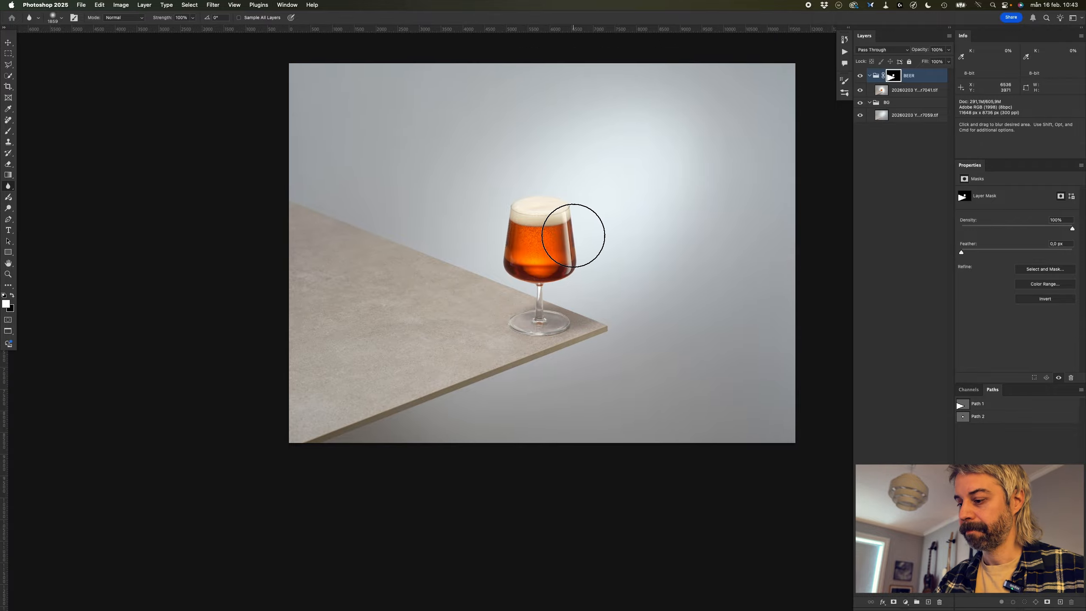
{"action": "left_click_drag", "start_coordinate": [613, 313], "coordinate": [580, 320]}
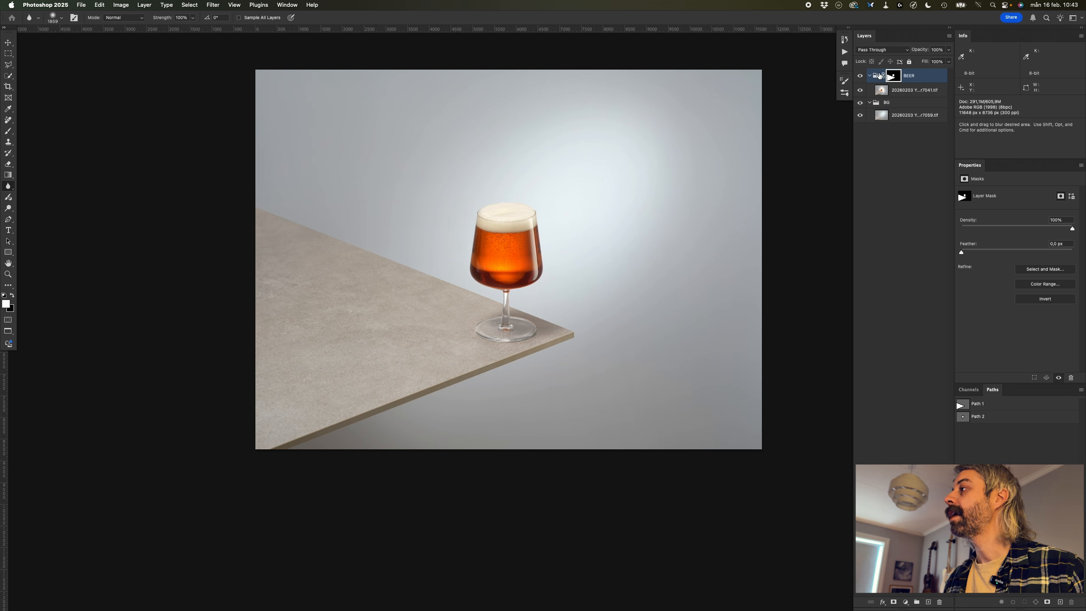
- Create a new layer group above the BEER group and name it GRADE
{"action": "left_click", "coordinate": [915, 602]}
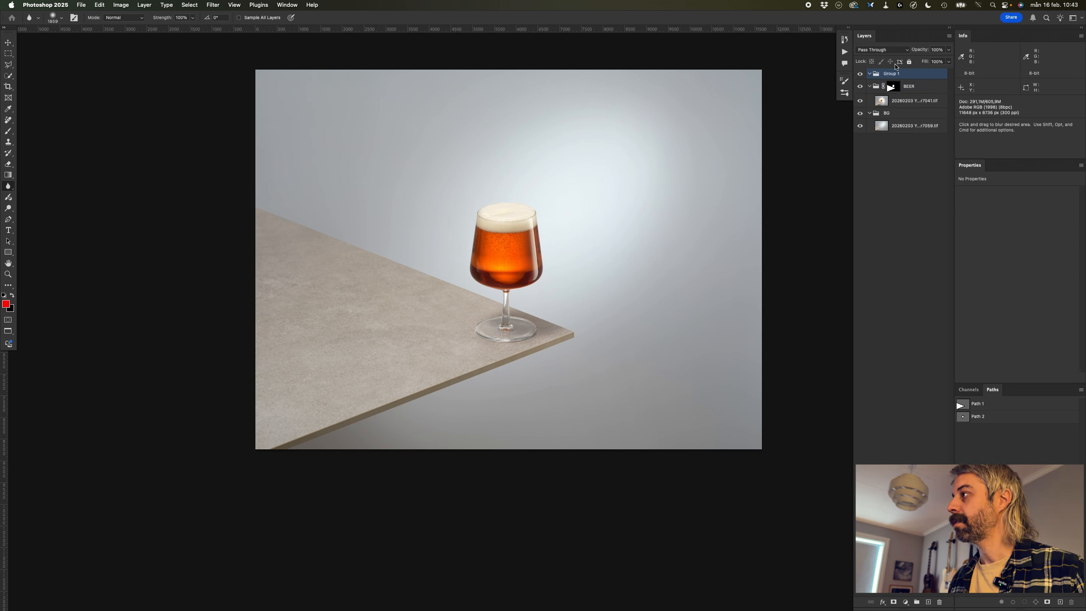
{"action": "double_click", "coordinate": [890, 73]}
{"action": "type", "text": "GRADE"}
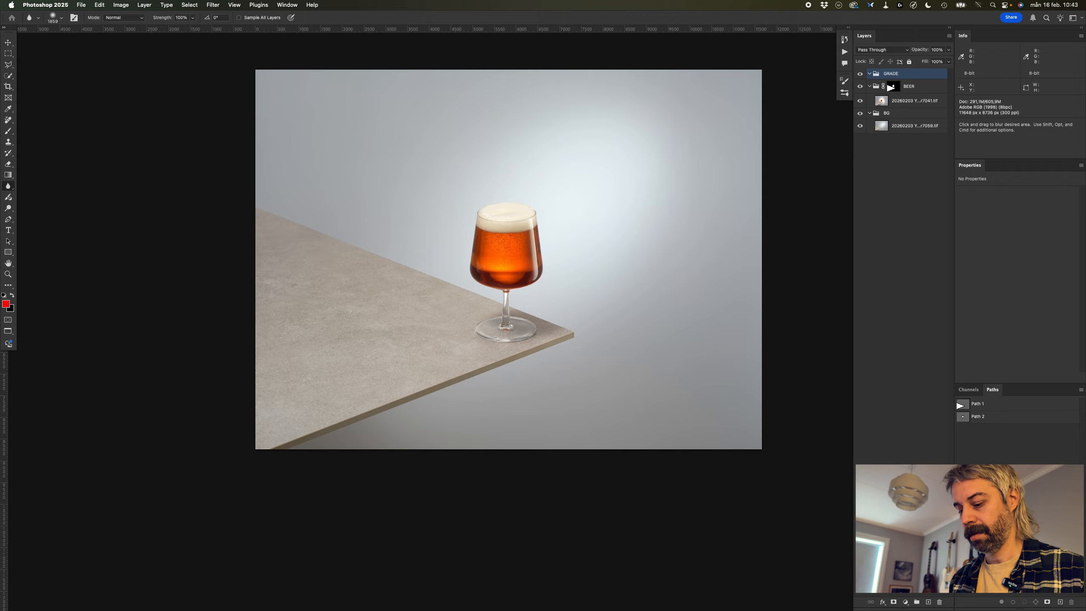
- Add a Curves adjustment layer in the GRADE group and increase contrast by brightening the highlights and darkening the beer's shadows
{"action": "key", "text": "super+m"}
{"action": "key", "text": "Return"}
{"action": "key", "text": "super+space"}
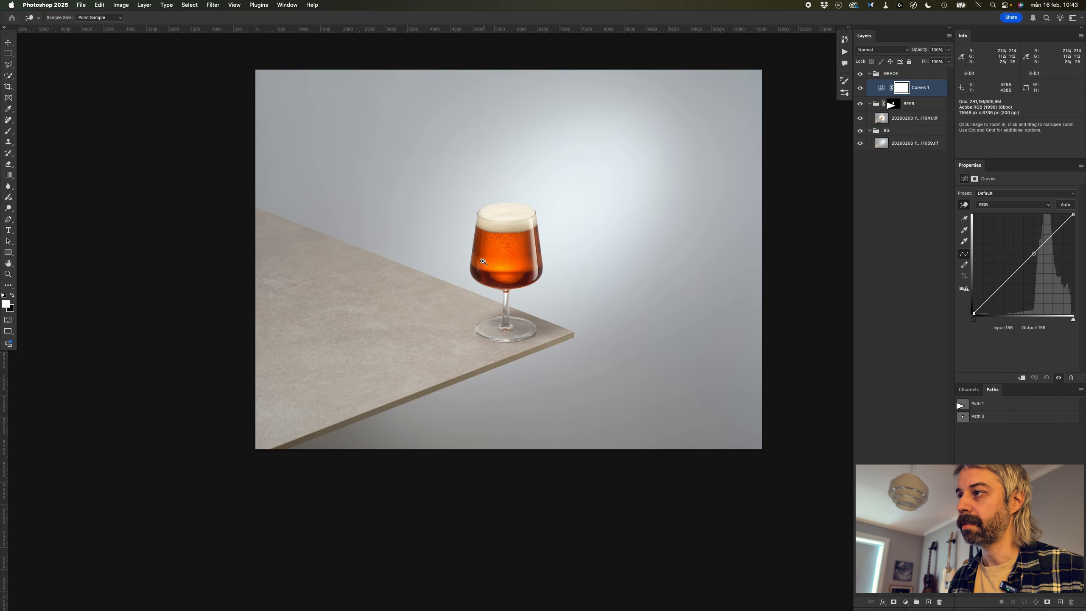
{"action": "left_click_drag", "start_coordinate": [486, 265], "coordinate": [529, 255]}
{"action": "left_click_drag", "start_coordinate": [578, 173], "coordinate": [577, 169]}
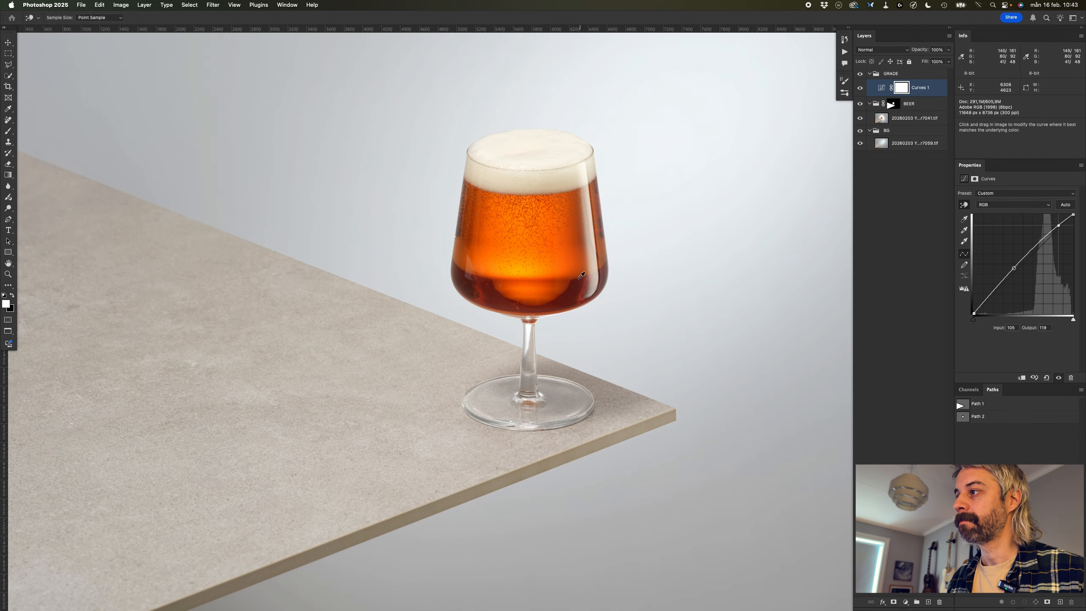
{"action": "mouse_move", "coordinate": [577, 286]}
{"action": "left_mouse_down"}
{"action": "mouse_move", "coordinate": [555, 326]}
{"action": "mouse_move", "coordinate": [577, 295]}
{"action": "left_mouse_up"}
{"action": "key", "text": "super+0"}
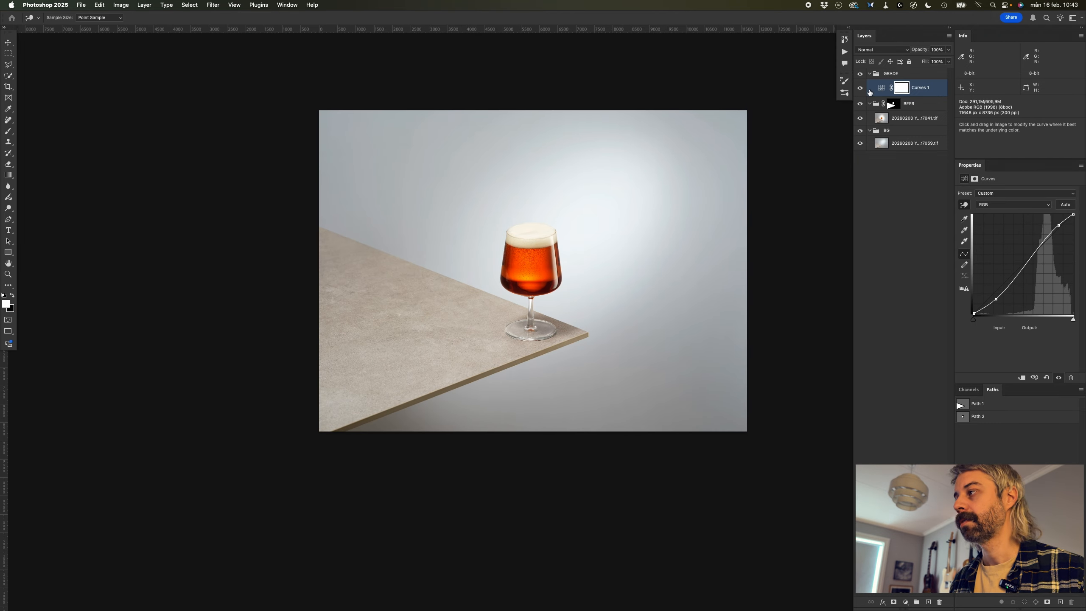
- Compare the image with and without the Curves 1 adjustment
{"action": "left_click", "coordinate": [860, 88]}
{"action": "left_click", "coordinate": [859, 88]}
{"action": "left_click", "coordinate": [860, 87]}
{"action": "left_click", "coordinate": [860, 88]}
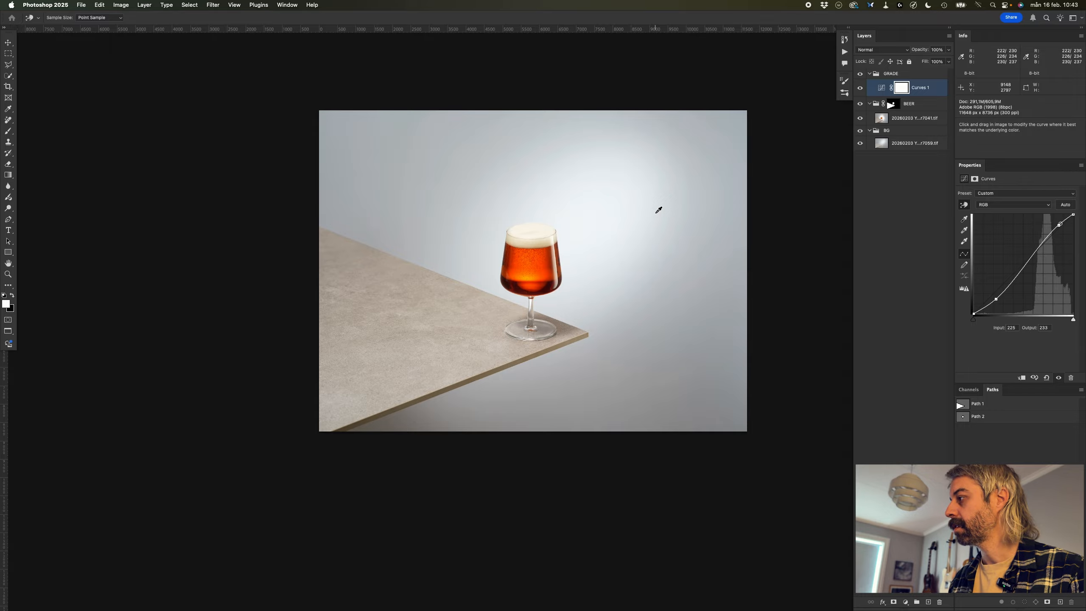
- Fine-tune the highlight point of the Curves 1 curve to input 218, output 227
{"action": "key", "text": "Down"}
{"action": "key", "text": "Down"}
{"action": "key", "text": "Down"}
{"action": "key", "text": "Up"}
{"action": "key", "text": "Up"}
{"action": "key", "text": "Up"}
{"action": "key", "text": "Up"}
{"action": "key", "text": "Up"}
{"action": "key", "text": "Up"}
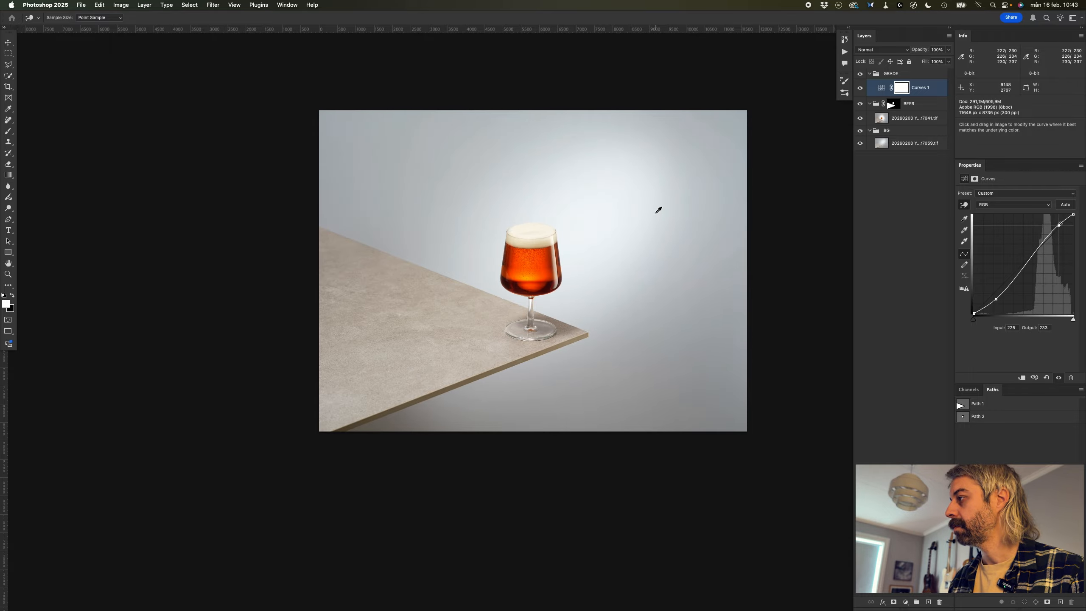
{"action": "key", "text": "Down"}
{"action": "key", "text": "Down"}
{"action": "key", "text": "Down"}
{"action": "key", "text": "Down"}
{"action": "key", "text": "Down"}
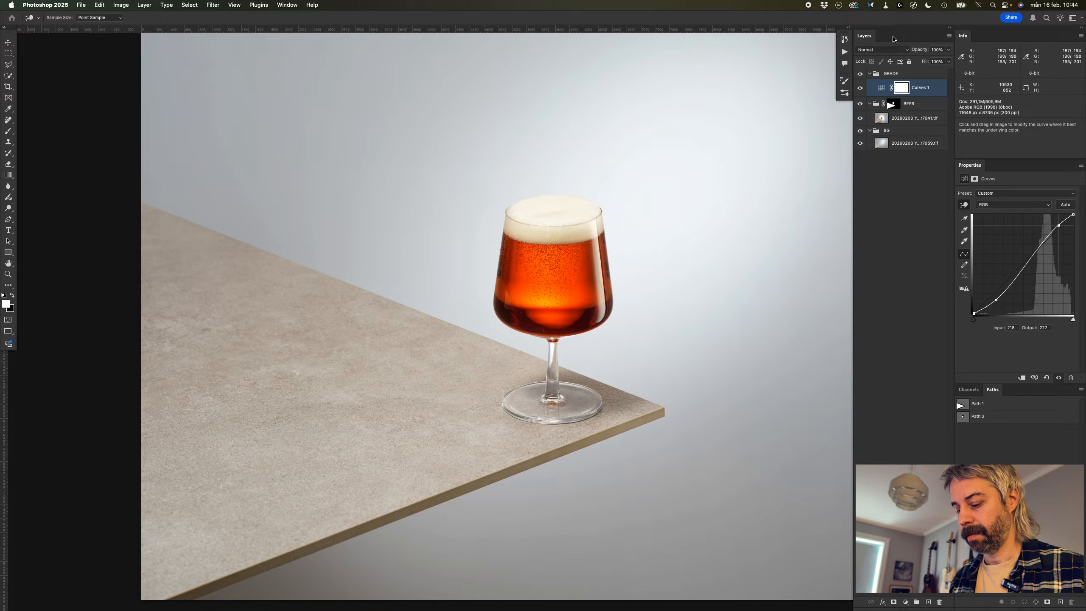
- Add a second Curves adjustment layer above Curves 1 and select its Blue channel
{"action": "key", "text": "super+m"}
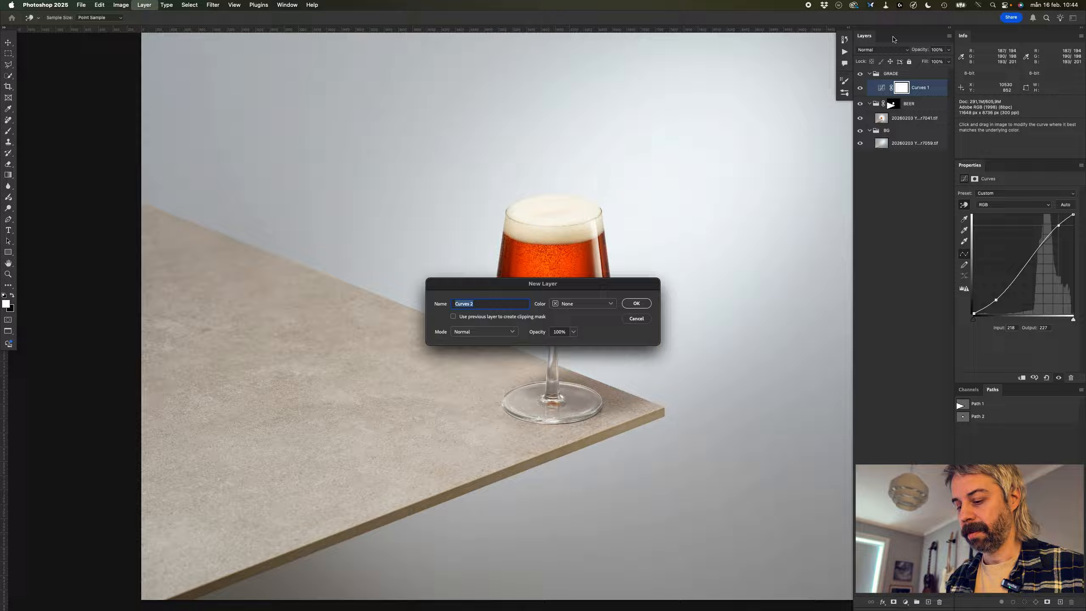
{"action": "key", "text": "Return"}
{"action": "left_click", "coordinate": [1003, 206]}
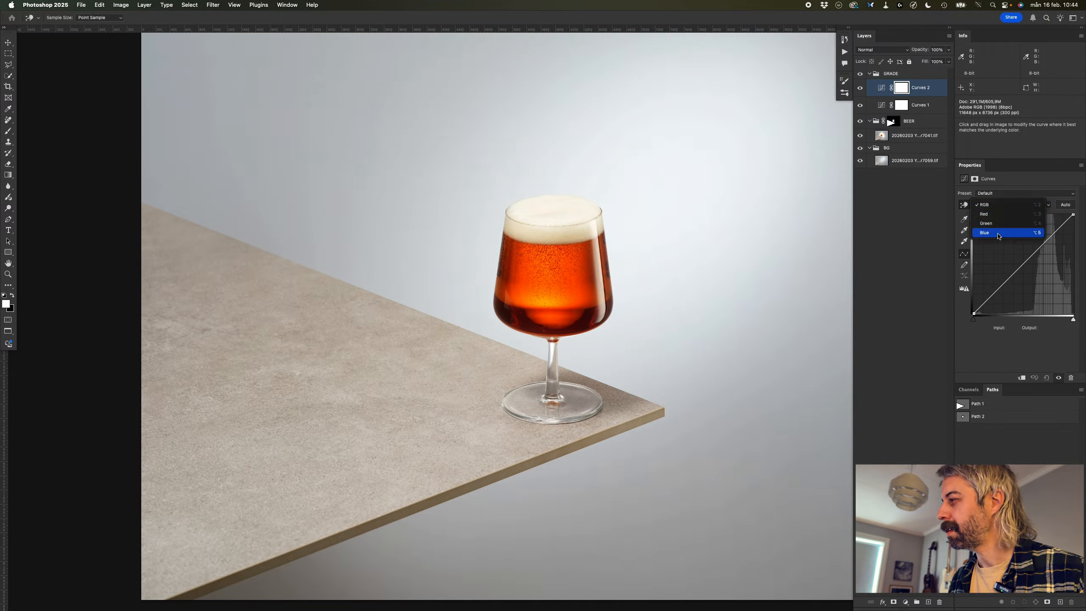
{"action": "left_click", "coordinate": [1004, 230]}
- Shape the blue curve by raising the black point to output 11, lowering the white point to 251, and pulling the upper midtones to 171
{"action": "left_click", "coordinate": [973, 312]}
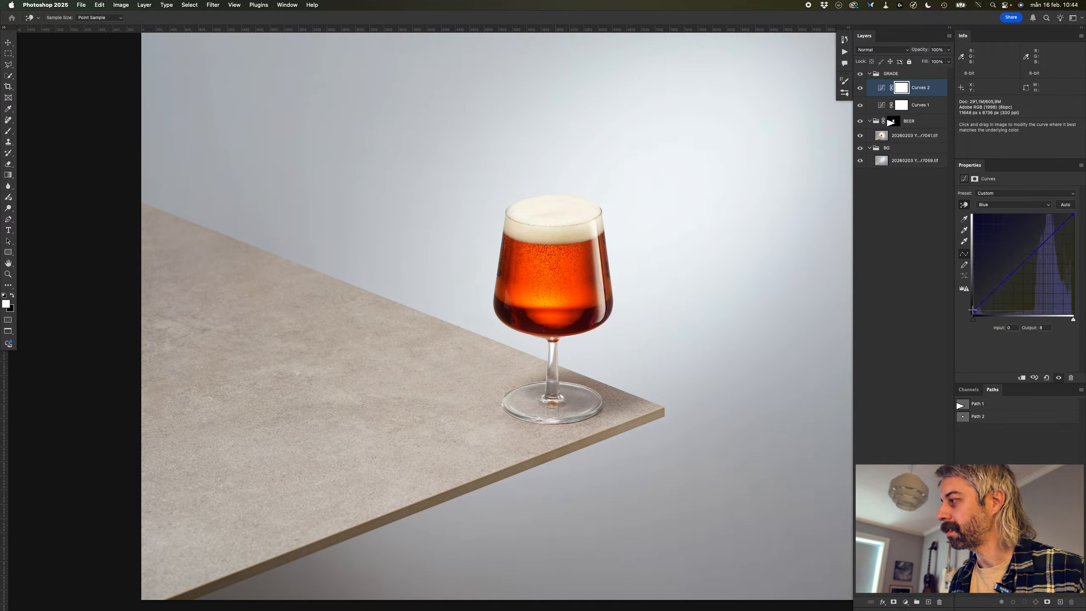
{"action": "left_click_drag", "start_coordinate": [972, 310], "coordinate": [961, 309]}
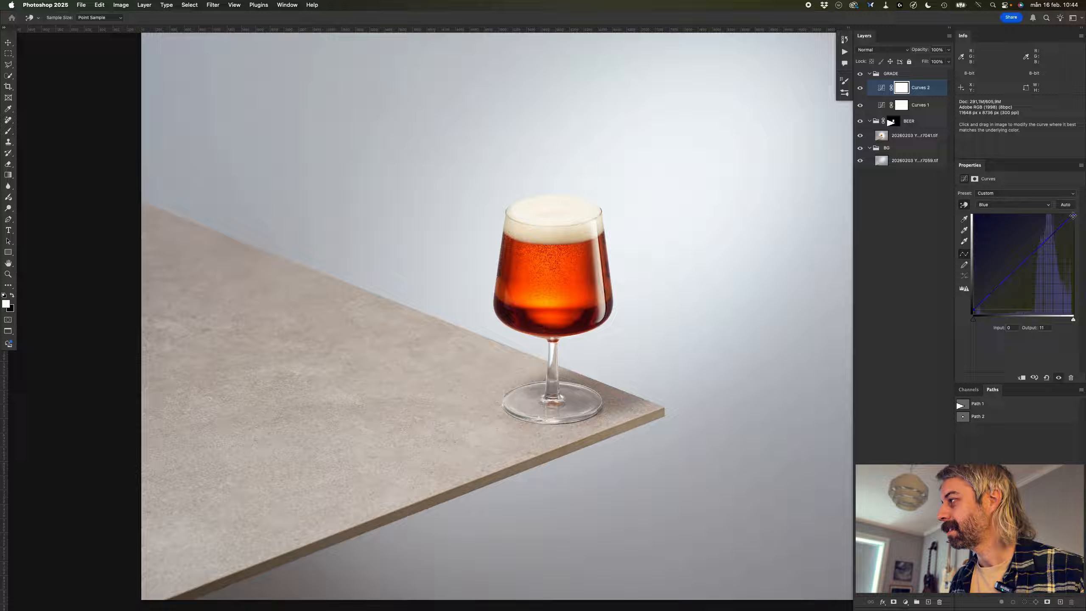
{"action": "left_click_drag", "start_coordinate": [1072, 215], "coordinate": [1074, 217]}
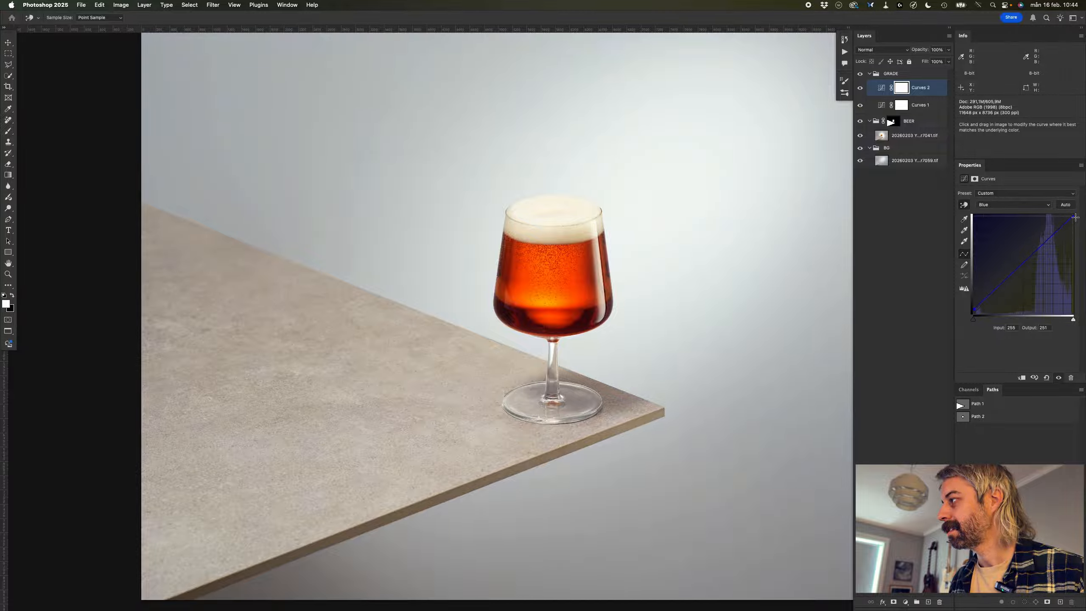
{"action": "left_click_drag", "start_coordinate": [1038, 245], "coordinate": [1077, 198]}
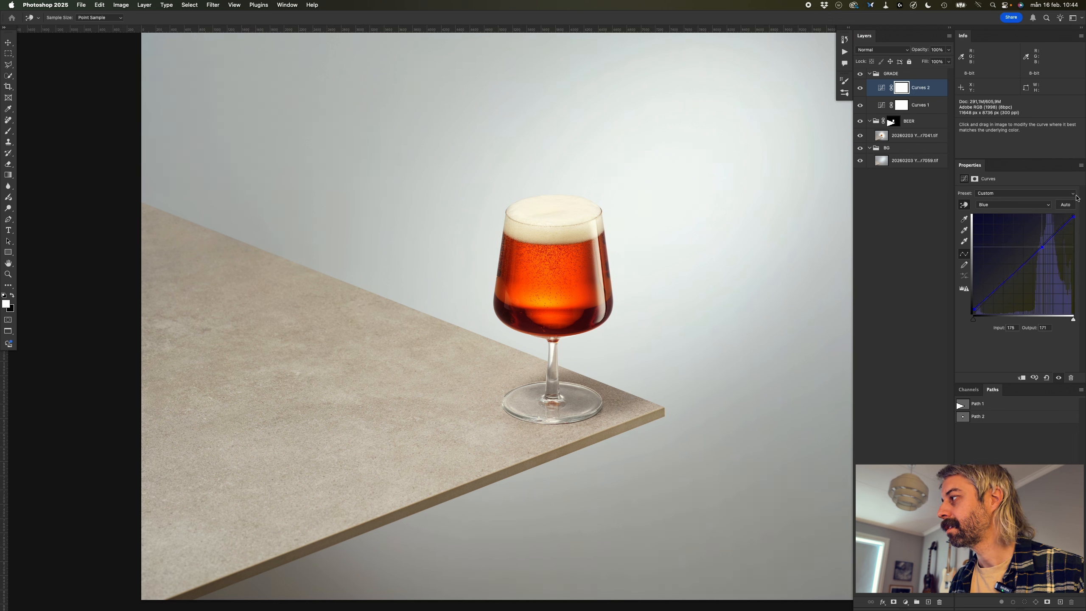
- Raise the black point of the Curves 2 blue curve to output 16
{"action": "left_click_drag", "start_coordinate": [972, 306], "coordinate": [967, 303]}
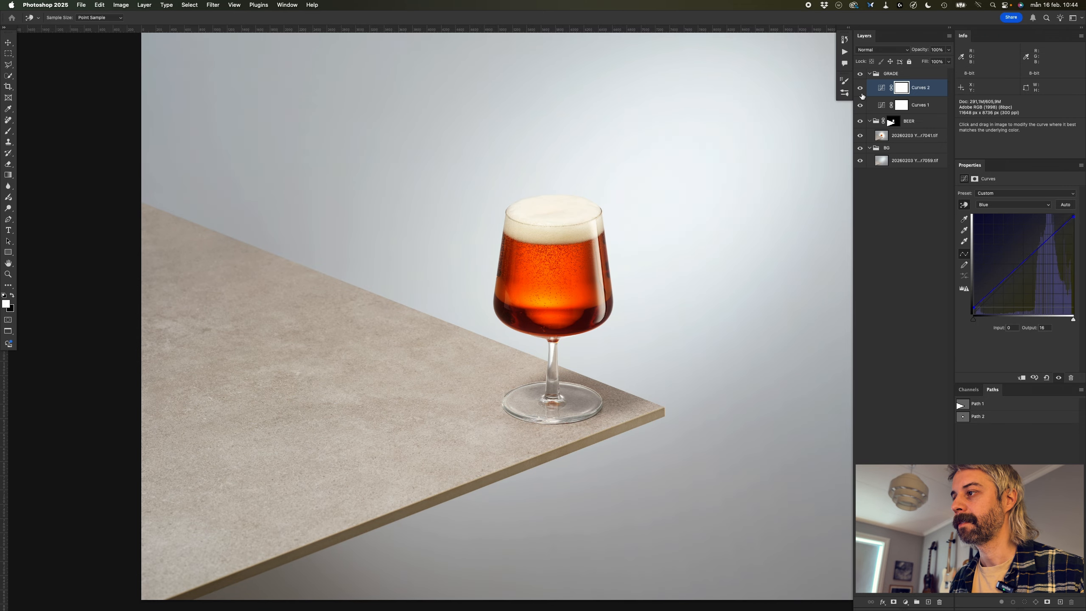
{"action": "left_click", "coordinate": [643, 227], "text": "alt+super"}
{"action": "left_click_drag", "start_coordinate": [643, 256], "coordinate": [636, 258]}
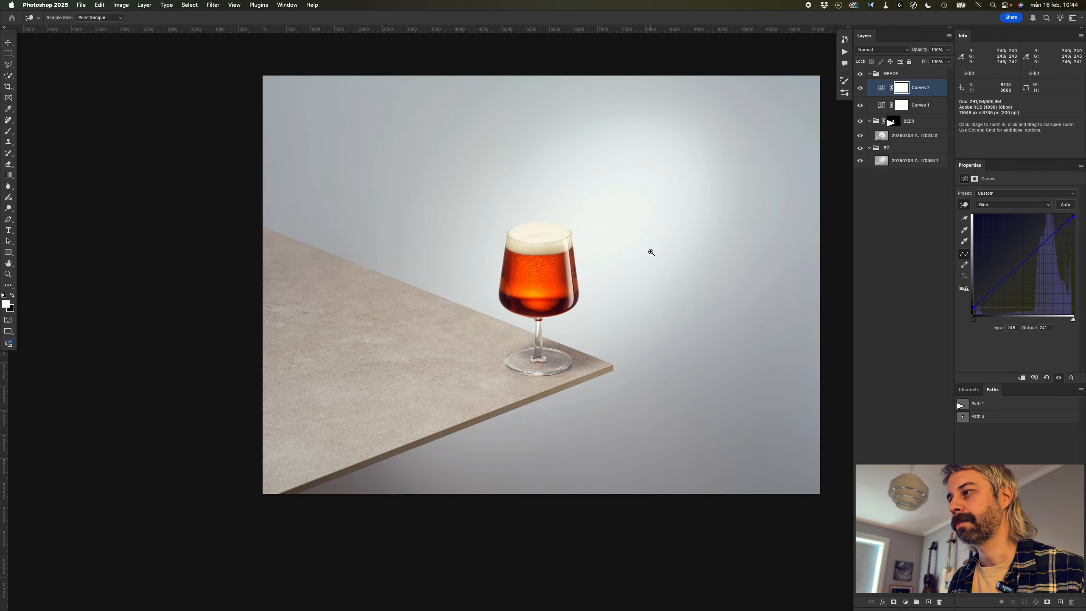
{"action": "left_click", "coordinate": [649, 250], "text": "alt+super"}
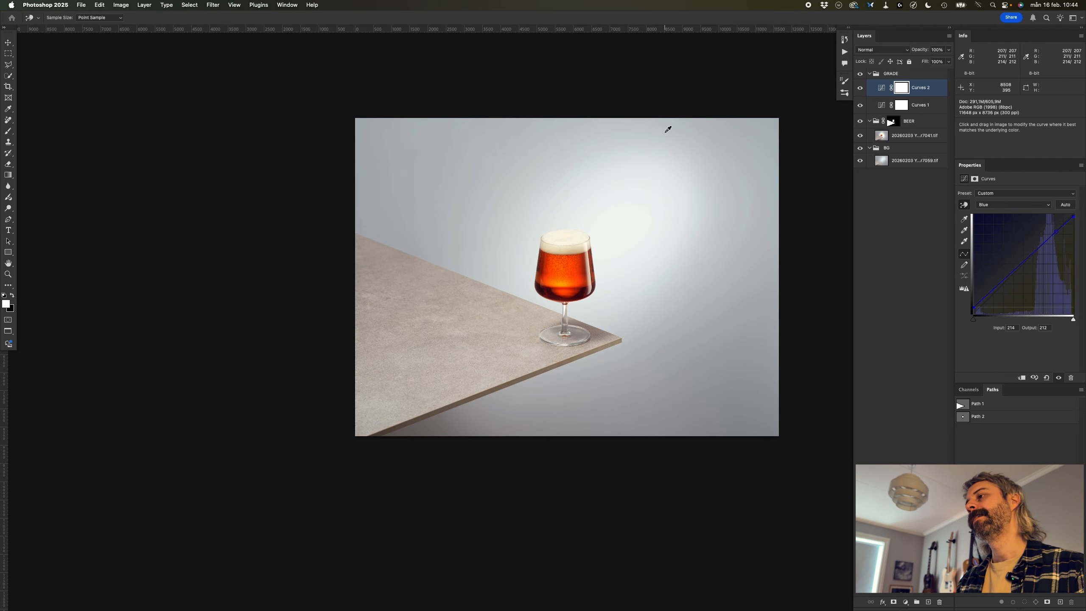
- Compare the composite with and without the GRADE group
{"action": "left_click", "coordinate": [861, 75]}
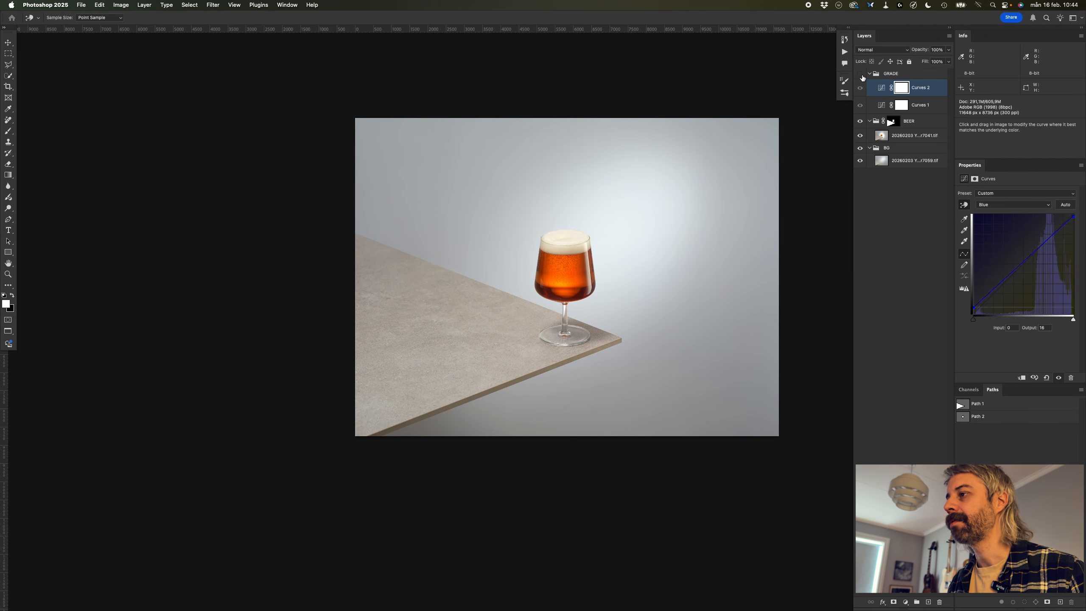
{"action": "left_click", "coordinate": [860, 75]}
{"action": "left_click", "coordinate": [860, 75]}
{"action": "left_click", "coordinate": [860, 75]}
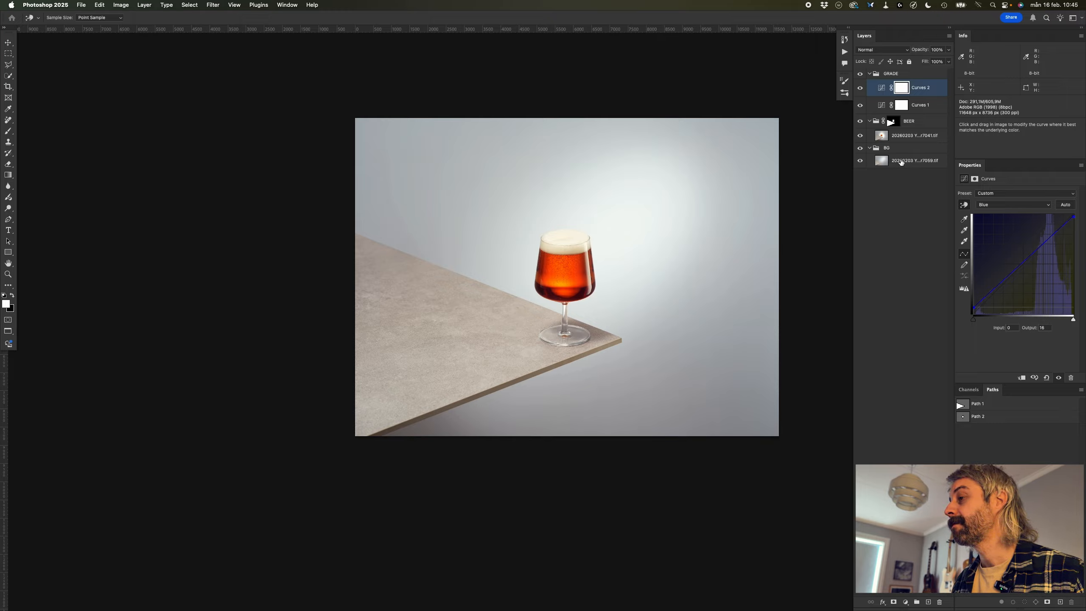
- Add a Curves adjustment layer above the background photo in the BG group and select its Blue channel
{"action": "left_click", "coordinate": [901, 162]}
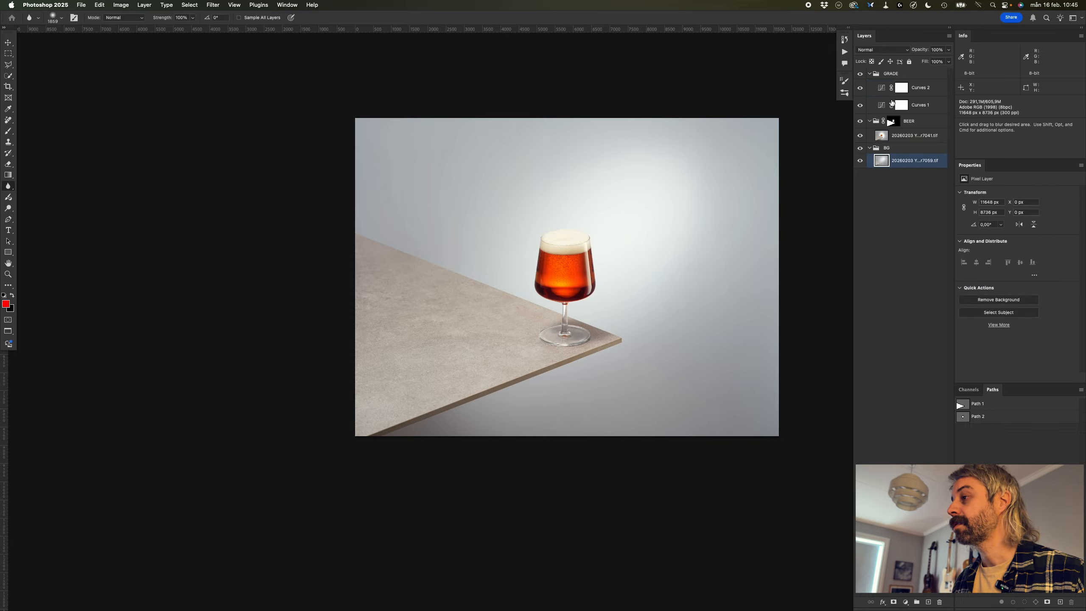
{"action": "key", "text": "super+m"}
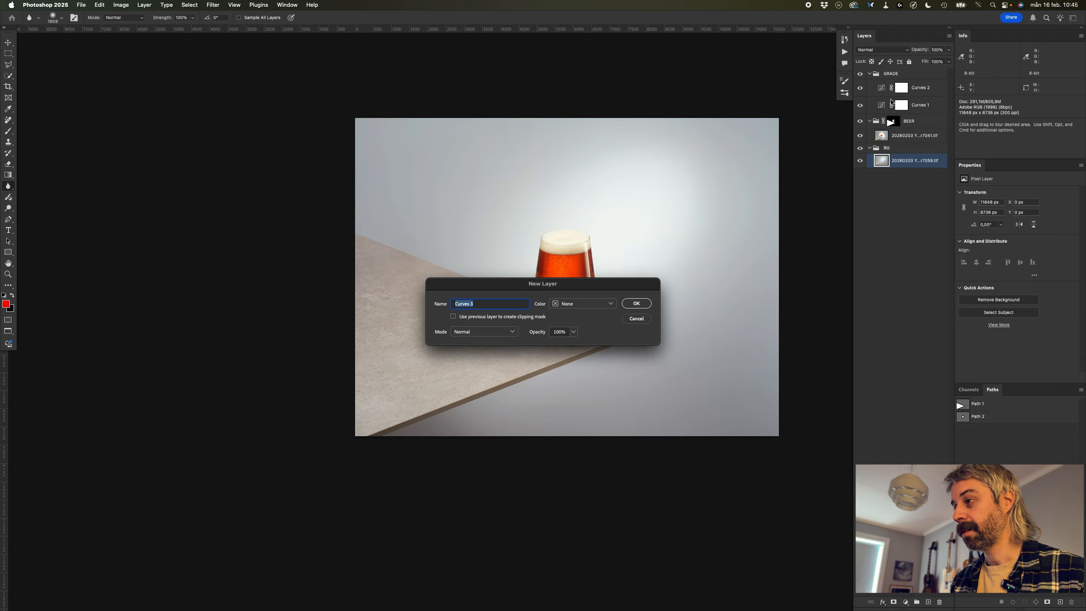
{"action": "key", "text": "Return"}
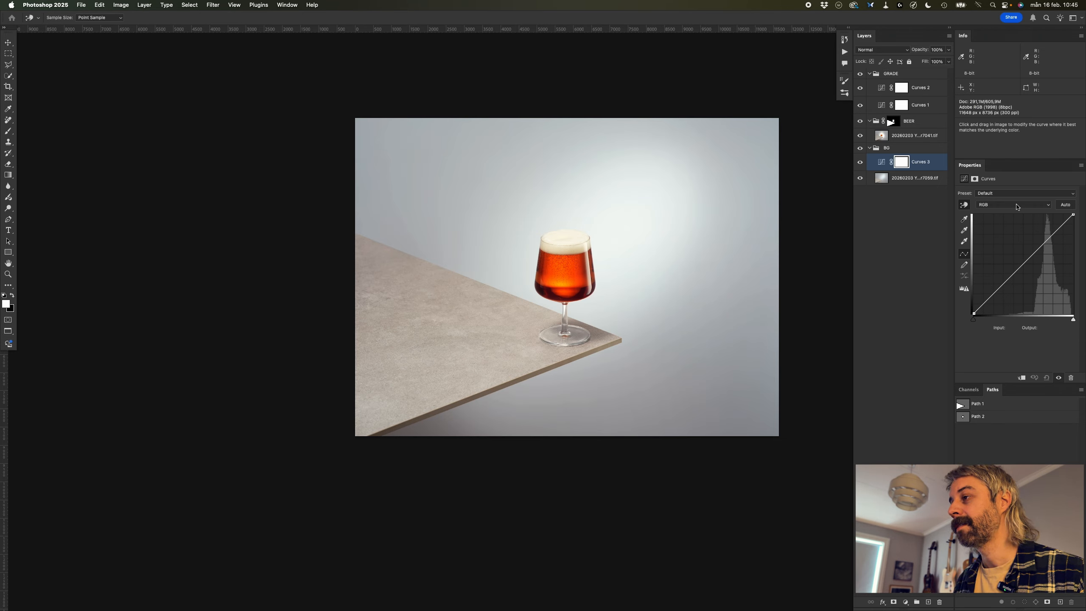
{"action": "left_click", "coordinate": [1016, 207]}
{"action": "left_click", "coordinate": [1011, 238]}
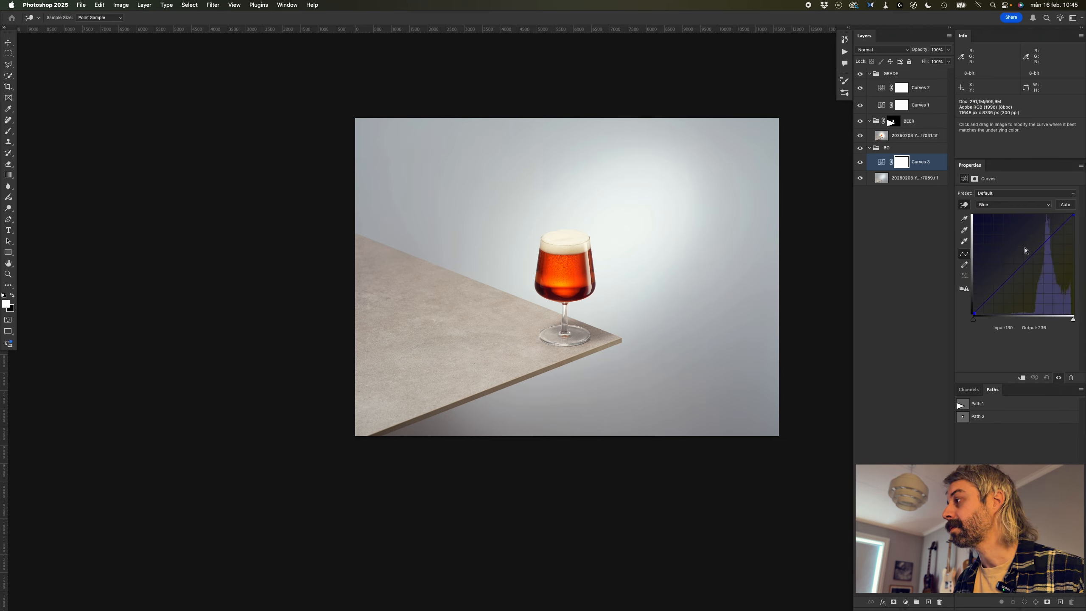
- Shape the blue, red and green channel curves of the new background adjustment to tint the backdrop blue
{"action": "mouse_move", "coordinate": [1015, 271]}
{"action": "left_mouse_down"}
{"action": "mouse_move", "coordinate": [1011, 254]}
{"action": "mouse_move", "coordinate": [1030, 268]}
{"action": "mouse_move", "coordinate": [1000, 246]}
{"action": "mouse_move", "coordinate": [1025, 270]}
{"action": "left_mouse_up"}
{"action": "left_click", "coordinate": [1019, 205]}
{"action": "left_click", "coordinate": [1020, 184]}
{"action": "left_click", "coordinate": [1019, 204]}
{"action": "left_click", "coordinate": [1019, 215]}
{"action": "left_click", "coordinate": [1012, 204]}
{"action": "left_click", "coordinate": [1013, 215]}
{"action": "left_click", "coordinate": [1013, 204]}
{"action": "left_click", "coordinate": [1012, 184]}
{"action": "left_click", "coordinate": [1012, 215]}
{"action": "left_click", "coordinate": [1007, 204]}
{"action": "left_click", "coordinate": [1007, 214]}
{"action": "left_click", "coordinate": [1007, 205]}
{"action": "left_click", "coordinate": [1004, 196]}
- Add another Curves adjustment directly above the background photo and set the red midtone point of Curves 3 to input 146, output 127
{"action": "left_click", "coordinate": [915, 177]}
{"action": "key", "text": "super+m"}
{"action": "left_click", "coordinate": [859, 180]}
{"action": "left_click", "coordinate": [860, 179]}
{"action": "left_click", "coordinate": [919, 162]}
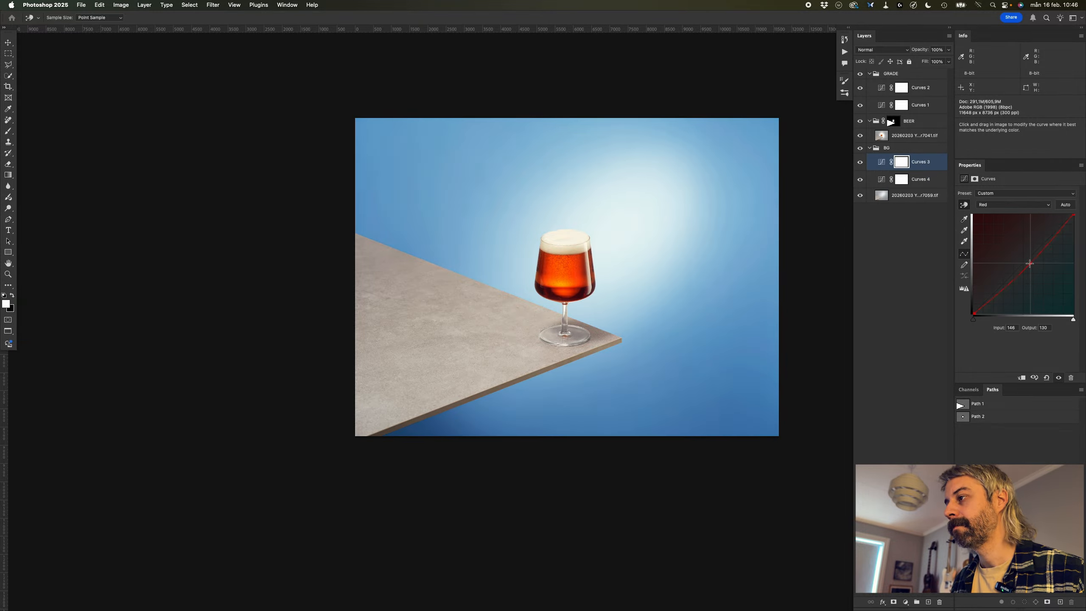
{"action": "scroll", "coordinate": [726, 222], "scroll_direction": "up", "scroll_amount": 3}
{"action": "mouse_move", "coordinate": [672, 236]}
{"action": "left_mouse_down"}
{"action": "mouse_move", "coordinate": [708, 239]}
{"action": "mouse_move", "coordinate": [683, 238]}
{"action": "left_mouse_up"}
{"action": "left_click_drag", "start_coordinate": [642, 281], "coordinate": [754, 295]}
{"action": "left_click_drag", "start_coordinate": [724, 251], "coordinate": [634, 243]}
- Convert the document to 16 bits per channel
{"action": "left_click", "coordinate": [120, 5]}
{"action": "mouse_move", "coordinate": [142, 16]}
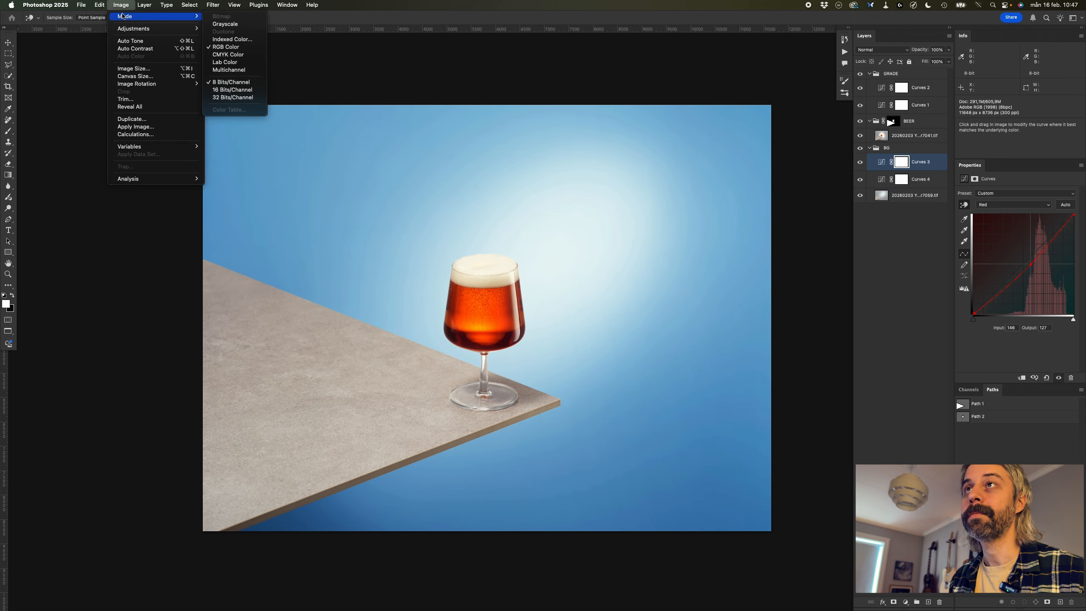
{"action": "left_click", "coordinate": [245, 91]}
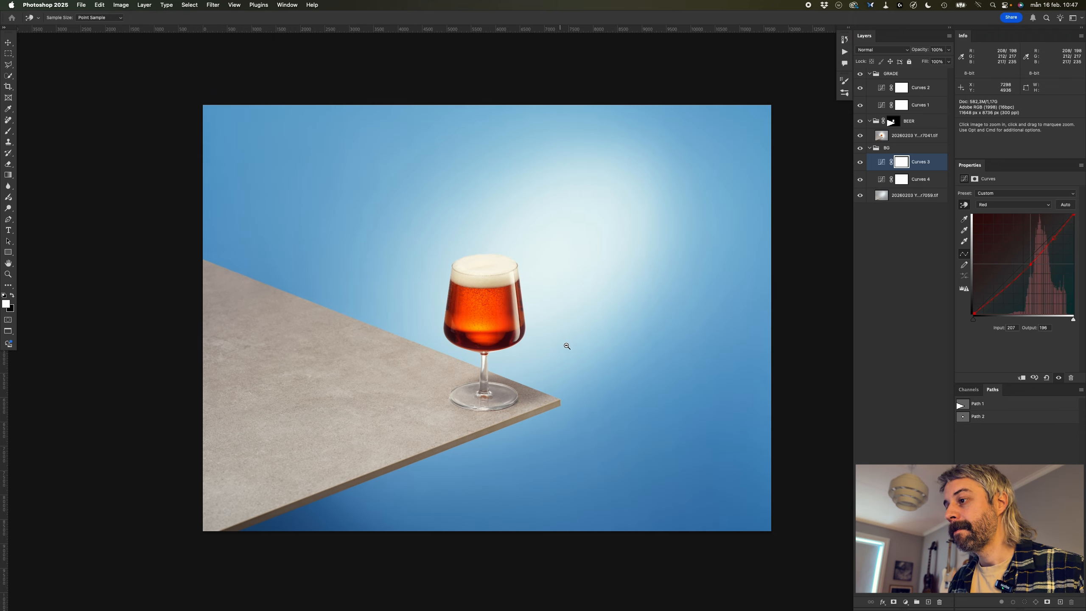
{"action": "scroll", "coordinate": [565, 344], "scroll_direction": "up", "scroll_amount": 3}
{"action": "scroll", "coordinate": [607, 320], "scroll_direction": "down", "scroll_amount": 5}
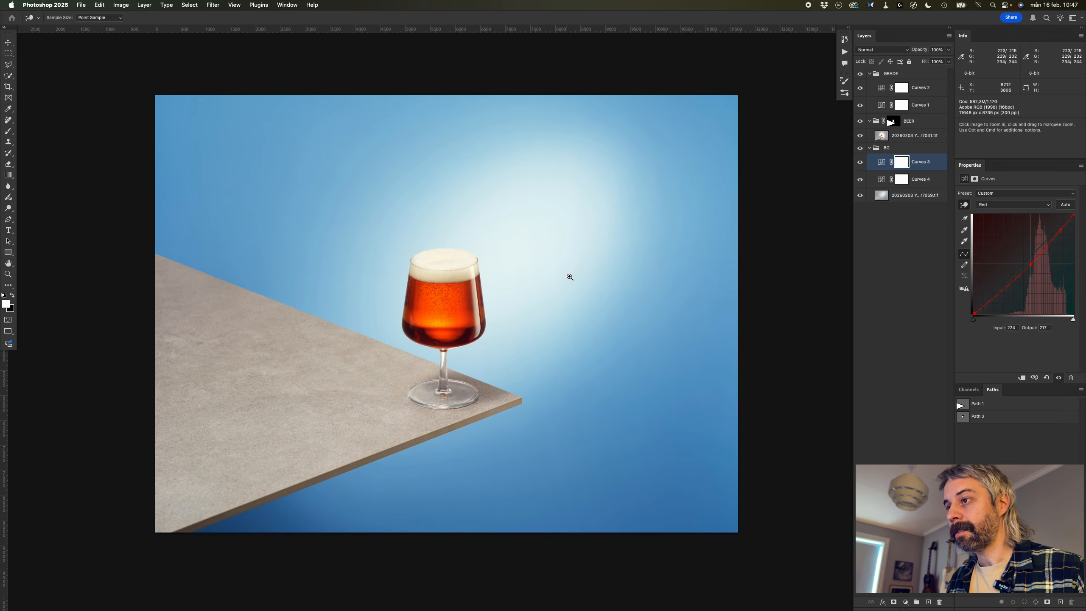
- Add a Curves adjustment above the beer photo and shape an S-curve with raised midtones and a shadow point at input 57, output 49
{"action": "left_click", "coordinate": [464, 301], "text": "super"}
{"action": "left_click_drag", "start_coordinate": [464, 301], "coordinate": [582, 257]}
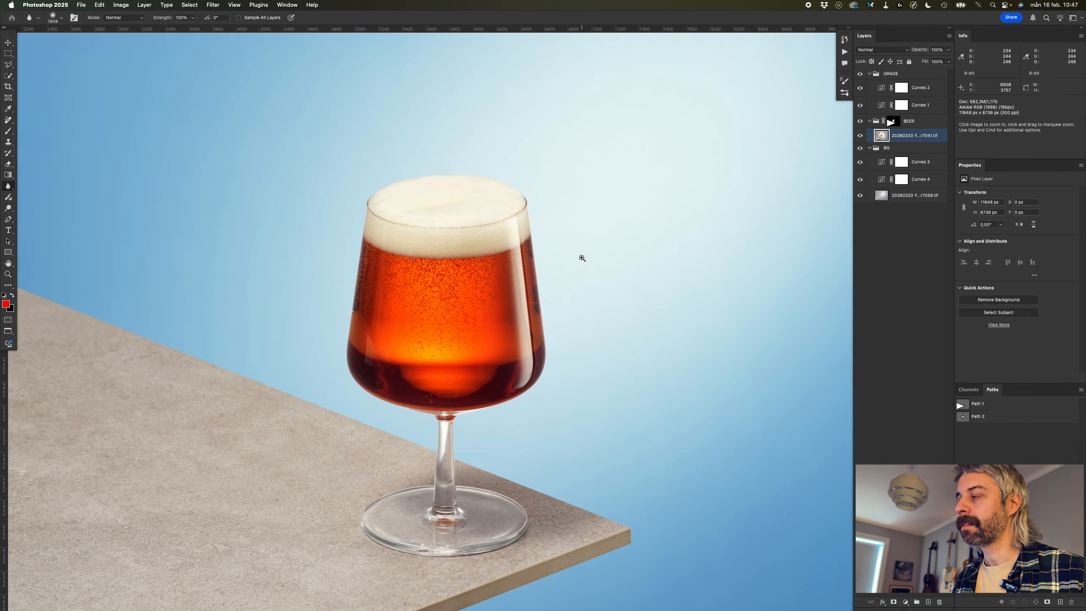
{"action": "key", "text": "super+m"}
{"action": "key", "text": "Return"}
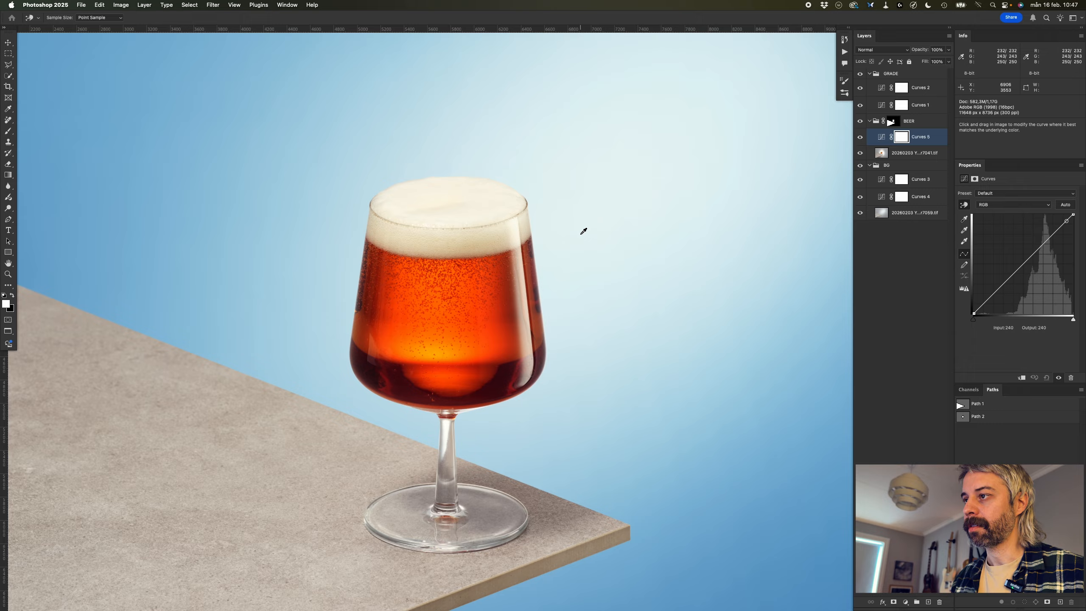
{"action": "left_click_drag", "start_coordinate": [451, 293], "coordinate": [479, 271]}
{"action": "left_click_drag", "start_coordinate": [584, 476], "coordinate": [583, 479]}
- Invert the mask of the beer Curves adjustment to black, brush the effect in over the liquid, and compare it on and off
{"action": "key", "text": "super+i"}
{"action": "key", "text": "super+minus"}
{"action": "key", "text": "super+minus"}
{"action": "key", "text": "b"}
{"action": "mouse_move", "coordinate": [534, 156]}
{"action": "left_mouse_down"}
{"action": "mouse_move", "coordinate": [392, 286]}
{"action": "mouse_move", "coordinate": [397, 359]}
{"action": "mouse_move", "coordinate": [694, 232]}
{"action": "left_mouse_up"}
{"action": "key", "text": "super+z"}
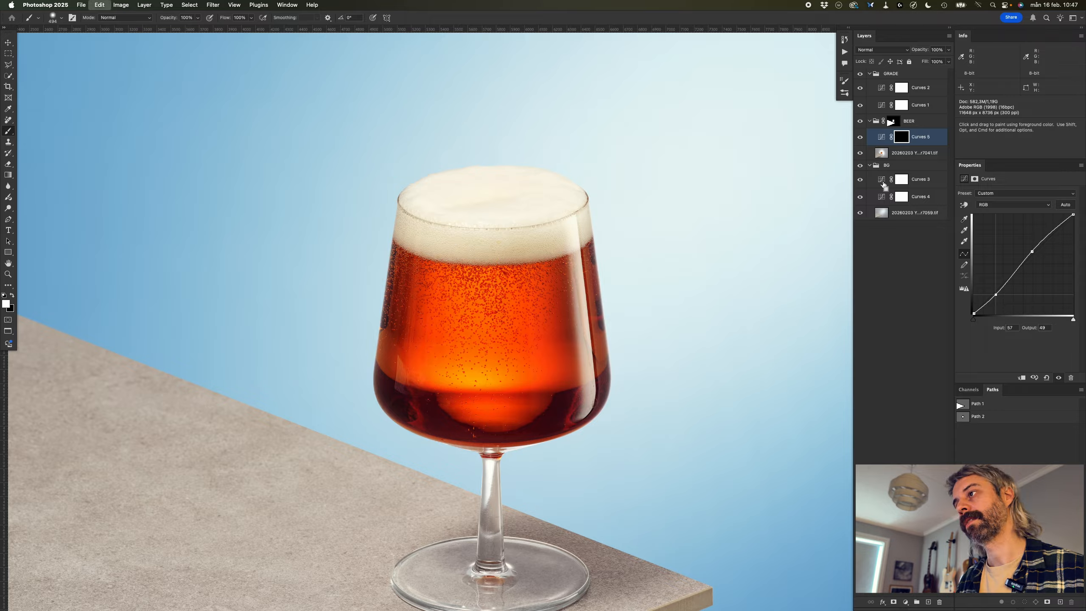
{"action": "key", "text": "super+shift+z"}
{"action": "left_click", "coordinate": [860, 137]}
{"action": "left_click", "coordinate": [860, 137]}
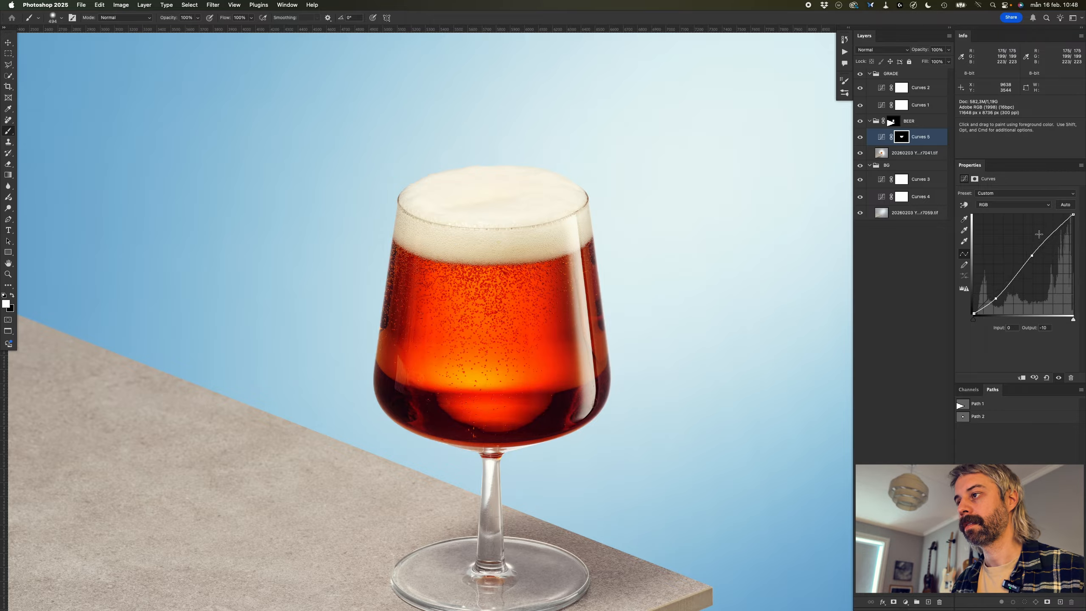
- Retouch the striped reflection and blemishes at the lower left of the glass on the beer photo layer with the Remove tool
{"action": "left_click", "coordinate": [548, 296]}
{"action": "left_click", "coordinate": [388, 296]}
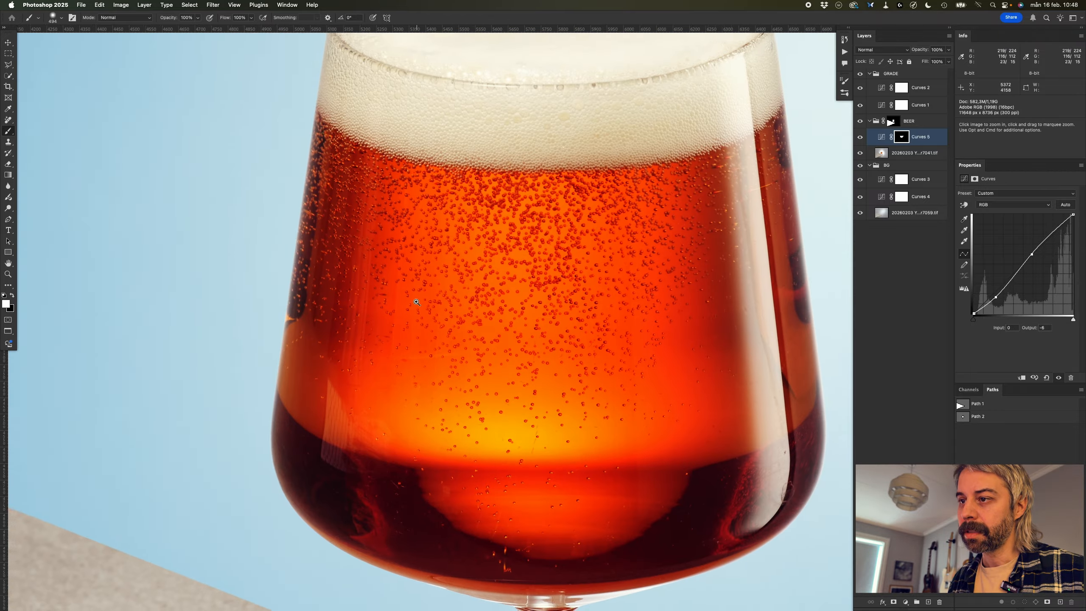
{"action": "left_click_drag", "start_coordinate": [416, 302], "coordinate": [410, 306]}
{"action": "mouse_move", "coordinate": [340, 449]}
{"action": "left_mouse_down"}
{"action": "mouse_move", "coordinate": [390, 427]}
{"action": "mouse_move", "coordinate": [350, 437]}
{"action": "left_mouse_up"}
{"action": "left_click_drag", "start_coordinate": [561, 363], "coordinate": [472, 359]}
{"action": "left_click", "coordinate": [900, 152]}
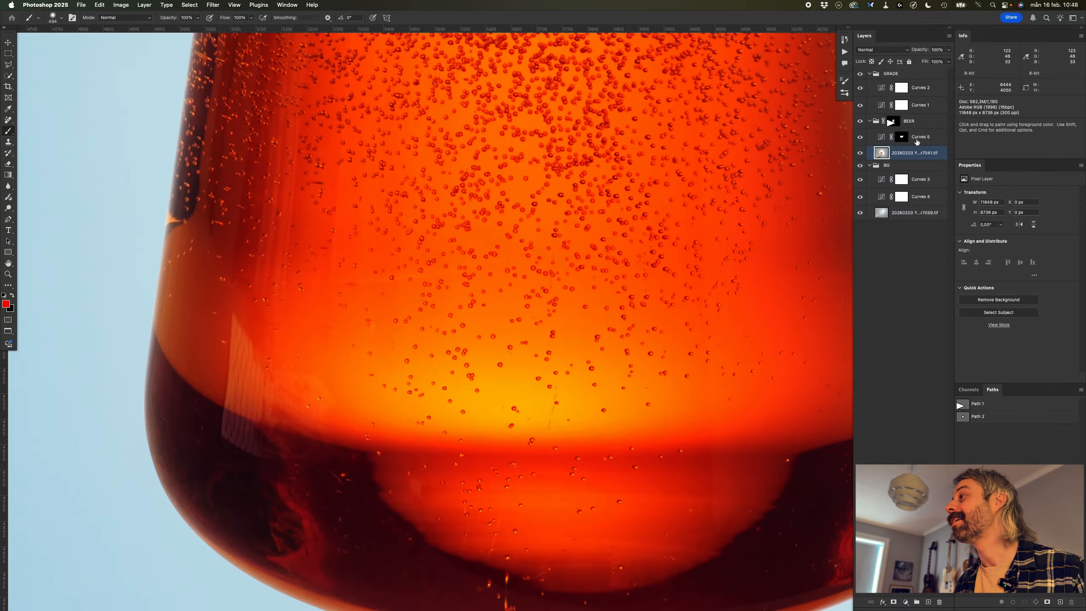
{"action": "key", "text": "j"}
{"action": "mouse_move", "coordinate": [484, 345]}
{"action": "left_mouse_down"}
{"action": "mouse_move", "coordinate": [536, 458]}
{"action": "mouse_move", "coordinate": [541, 534]}
{"action": "left_mouse_up"}
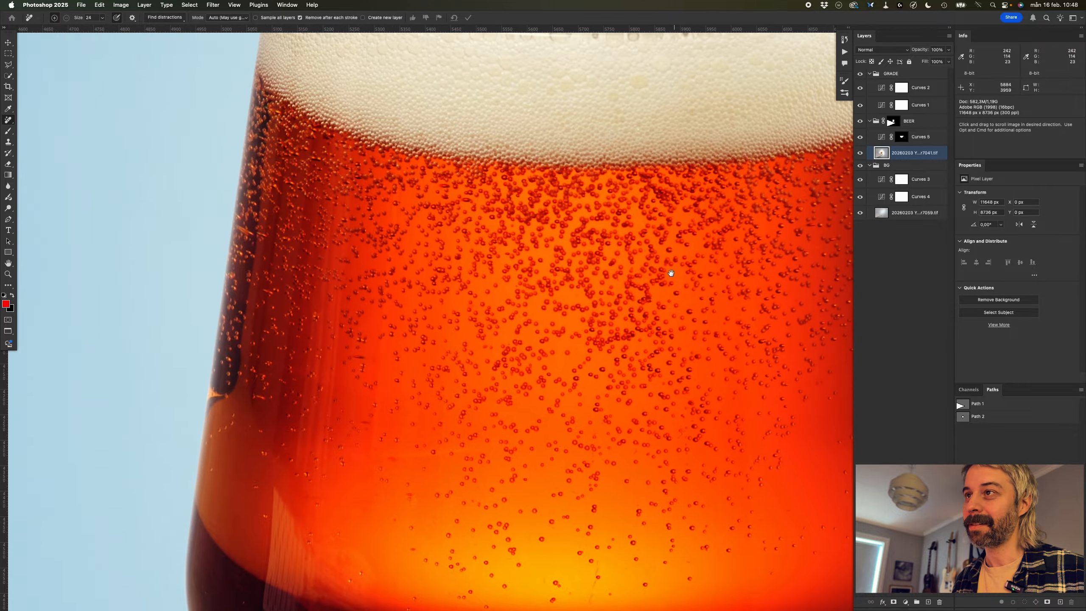
{"action": "mouse_move", "coordinate": [675, 261]}
{"action": "left_mouse_down"}
{"action": "mouse_move", "coordinate": [272, 232]}
{"action": "mouse_move", "coordinate": [272, 213]}
{"action": "mouse_move", "coordinate": [717, 31]}
{"action": "left_mouse_up"}
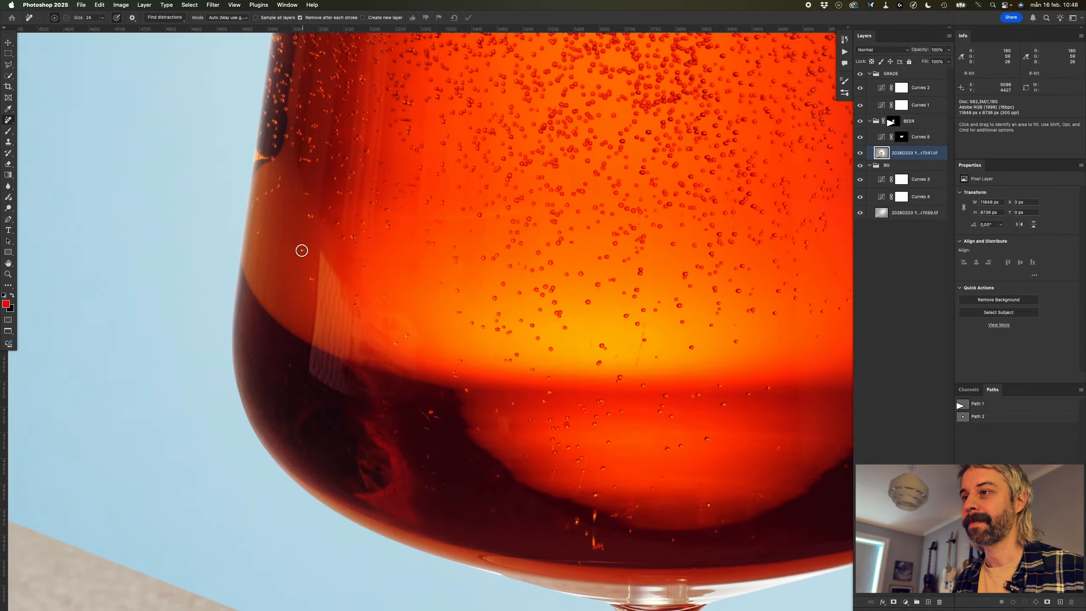
{"action": "left_click_drag", "start_coordinate": [325, 255], "coordinate": [339, 255], "text": "ctrl+alt"}
{"action": "left_click_drag", "start_coordinate": [325, 253], "coordinate": [355, 296]}
{"action": "key", "text": "super+z"}
{"action": "left_click_drag", "start_coordinate": [389, 339], "coordinate": [387, 340], "text": "ctrl+alt"}
{"action": "left_click_drag", "start_coordinate": [406, 396], "coordinate": [339, 493]}
- Remove the blemishes along the vertical highlight on the right side of the glass
{"action": "mouse_move", "coordinate": [753, 256]}
{"action": "left_mouse_down"}
{"action": "mouse_move", "coordinate": [471, 291]}
{"action": "mouse_move", "coordinate": [498, 443]}
{"action": "mouse_move", "coordinate": [470, 340]}
{"action": "left_mouse_up"}
{"action": "scroll", "coordinate": [498, 442], "scroll_direction": "down", "scroll_amount": 2}
{"action": "left_click_drag", "start_coordinate": [443, 358], "coordinate": [454, 387]}
{"action": "left_click_drag", "start_coordinate": [416, 303], "coordinate": [404, 375]}
{"action": "scroll", "coordinate": [424, 355], "scroll_direction": "up", "scroll_amount": 3}
{"action": "left_click_drag", "start_coordinate": [403, 246], "coordinate": [394, 245], "text": "ctrl+alt"}
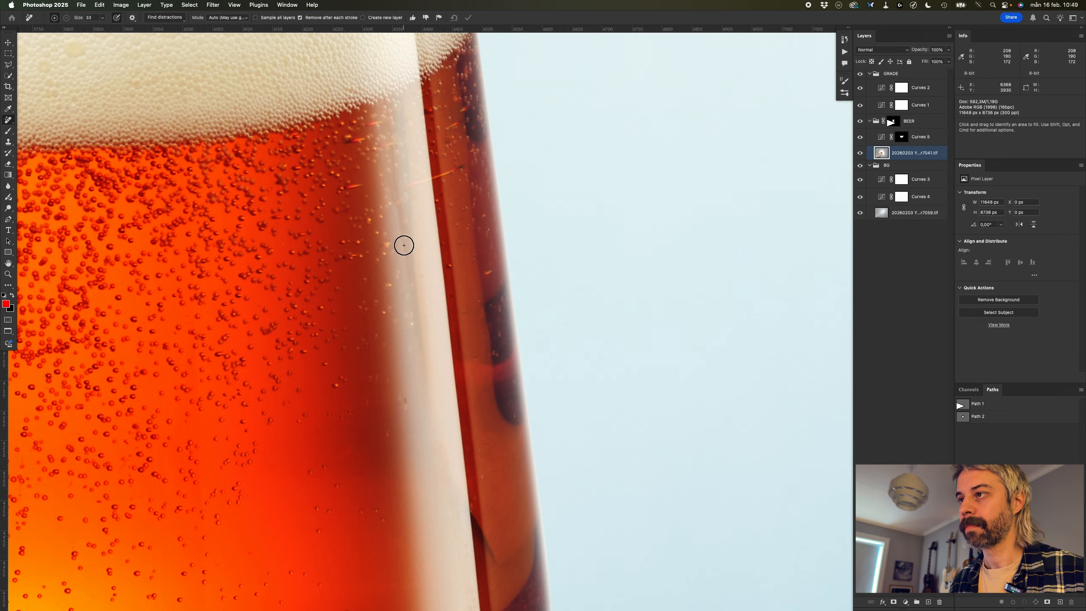
{"action": "scroll", "coordinate": [399, 155], "scroll_direction": "down", "scroll_amount": 3}
{"action": "scroll", "coordinate": [497, 407], "scroll_direction": "up", "scroll_amount": 4}
{"action": "left_click_drag", "start_coordinate": [417, 109], "coordinate": [418, 109], "text": "ctrl+alt"}
{"action": "left_click_drag", "start_coordinate": [421, 109], "coordinate": [455, 428]}
{"action": "scroll", "coordinate": [465, 373], "scroll_direction": "down", "scroll_amount": 2}
{"action": "scroll", "coordinate": [465, 373], "scroll_direction": "down", "scroll_amount": 3}
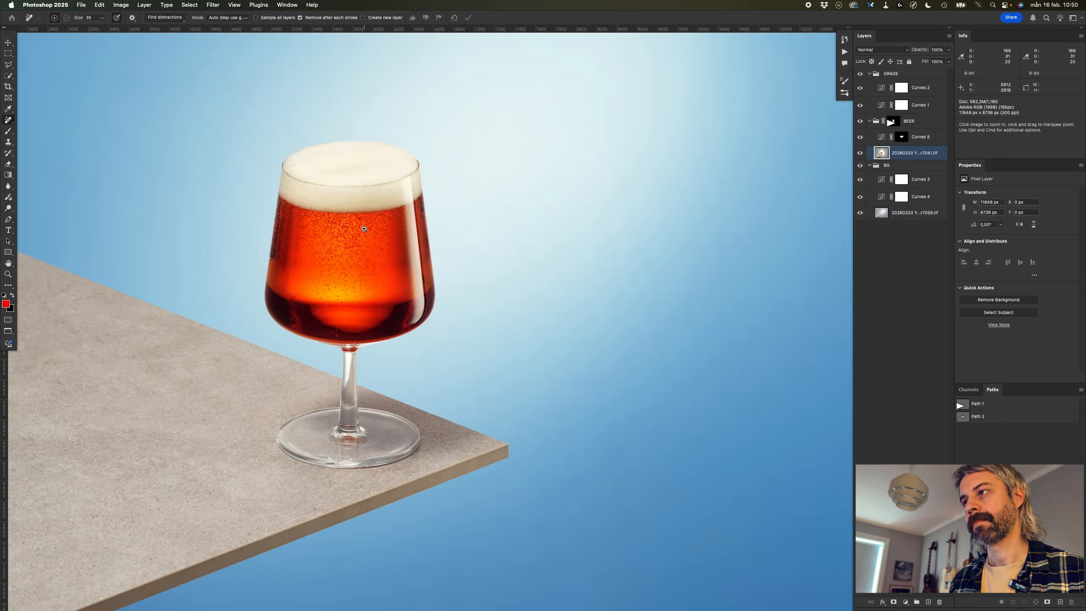
- Clean up the stray specks and bubbles near the base of the beer with the Remove tool
{"action": "scroll", "coordinate": [496, 342], "scroll_direction": "up", "scroll_amount": 4}
{"action": "left_click_drag", "start_coordinate": [491, 317], "coordinate": [499, 354]}
{"action": "scroll", "coordinate": [513, 396], "scroll_direction": "down", "scroll_amount": 2}
{"action": "scroll", "coordinate": [243, 385], "scroll_direction": "up", "scroll_amount": 5}
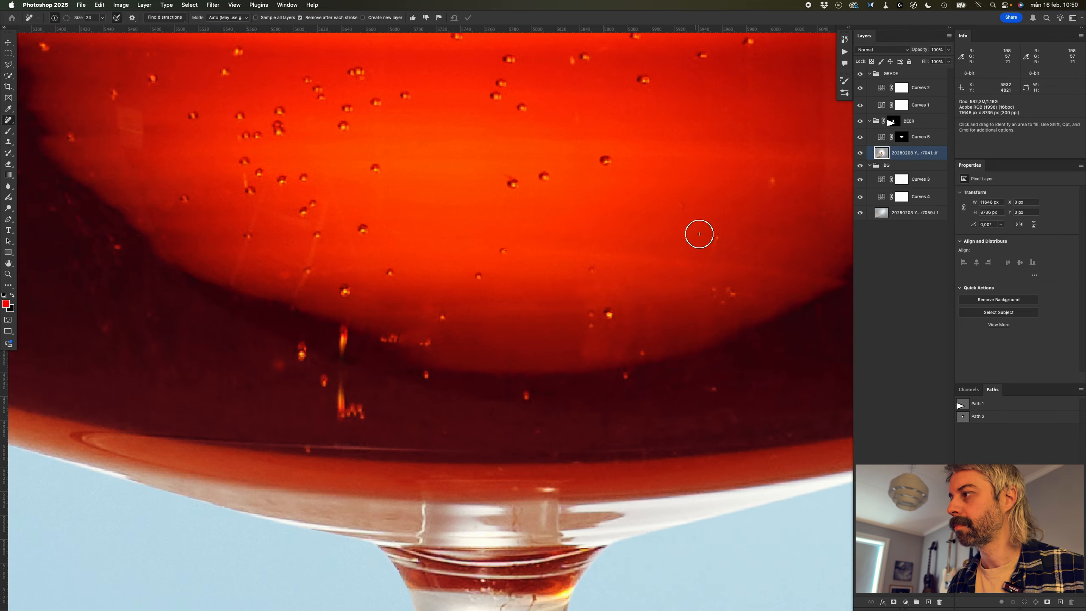
{"action": "left_click_drag", "start_coordinate": [321, 274], "coordinate": [419, 266]}
{"action": "left_click", "coordinate": [366, 237]}
{"action": "left_click_drag", "start_coordinate": [362, 198], "coordinate": [618, 314]}
{"action": "left_click", "coordinate": [325, 330]}
{"action": "key", "text": "super+0"}
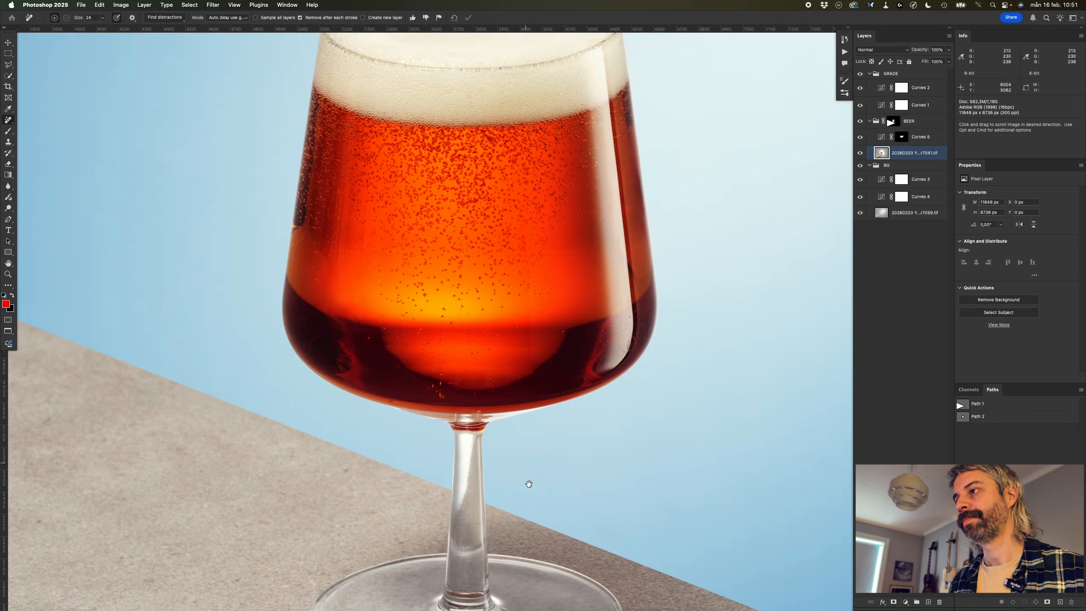
{"action": "scroll", "coordinate": [491, 214], "scroll_direction": "up", "scroll_amount": 10}
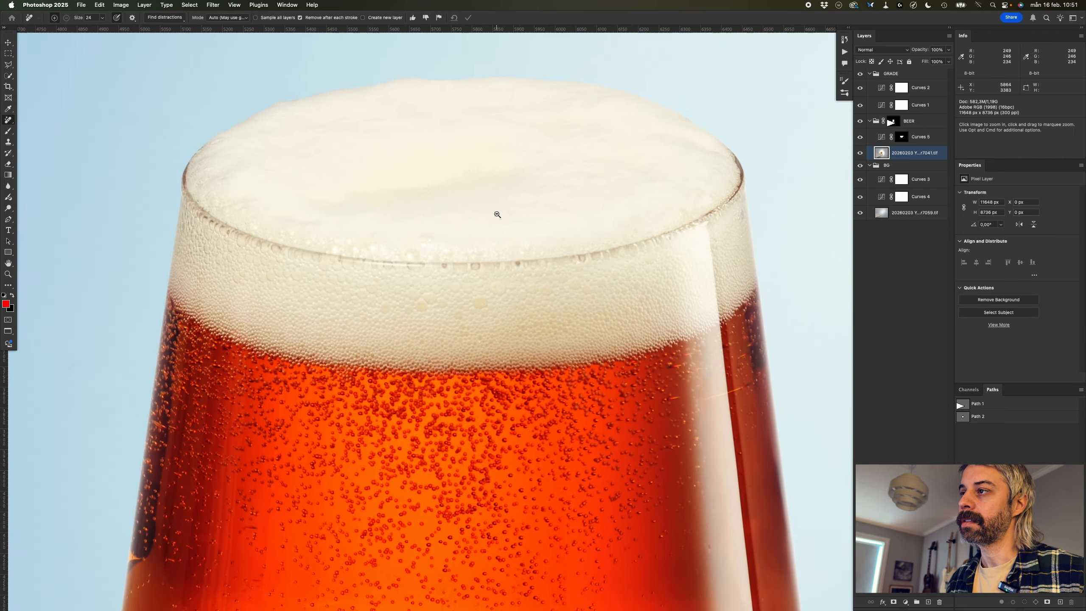
{"action": "mouse_move", "coordinate": [497, 214]}
{"action": "left_mouse_down"}
{"action": "mouse_move", "coordinate": [456, 226]}
{"action": "mouse_move", "coordinate": [502, 214]}
{"action": "mouse_move", "coordinate": [505, 197]}
{"action": "left_mouse_up"}
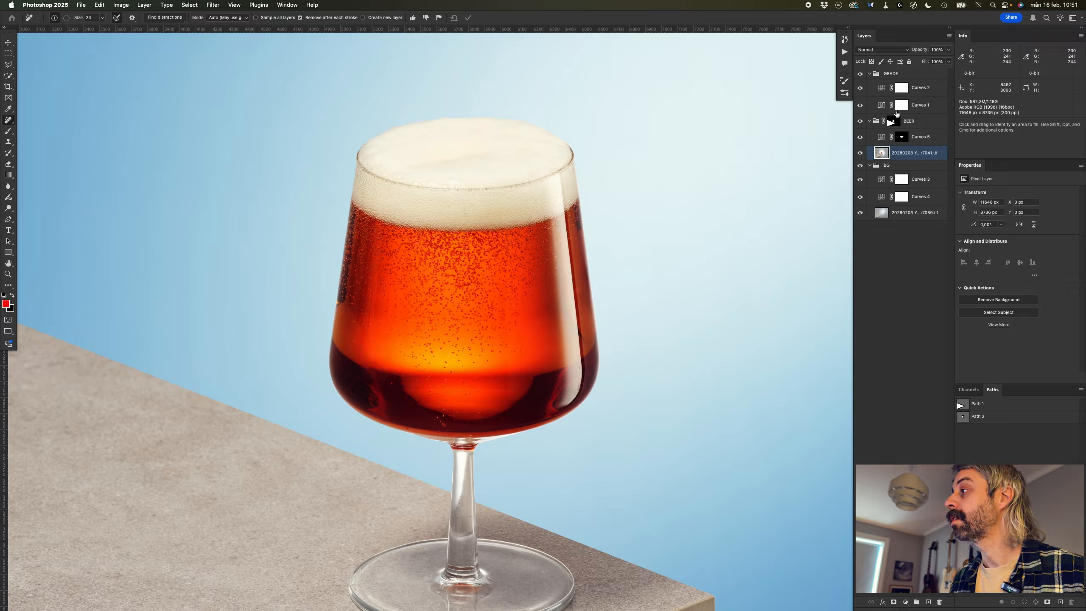
- Add a Hue/Saturation adjustment above Curves 5, target the foam's yellows and raise their lightness to +61
{"action": "left_click", "coordinate": [921, 137]}
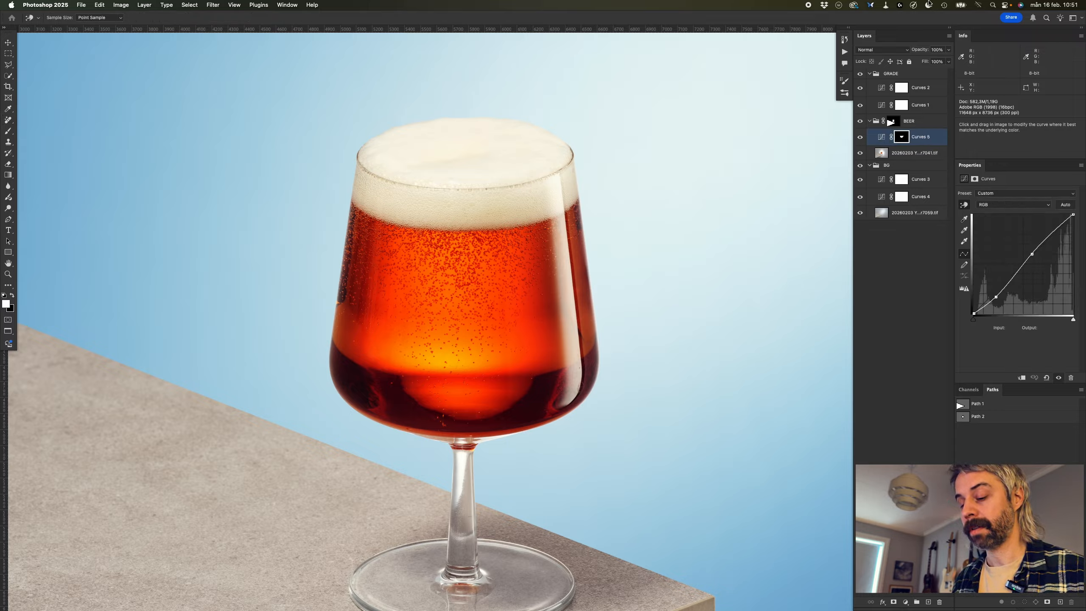
{"action": "key", "text": "super+u"}
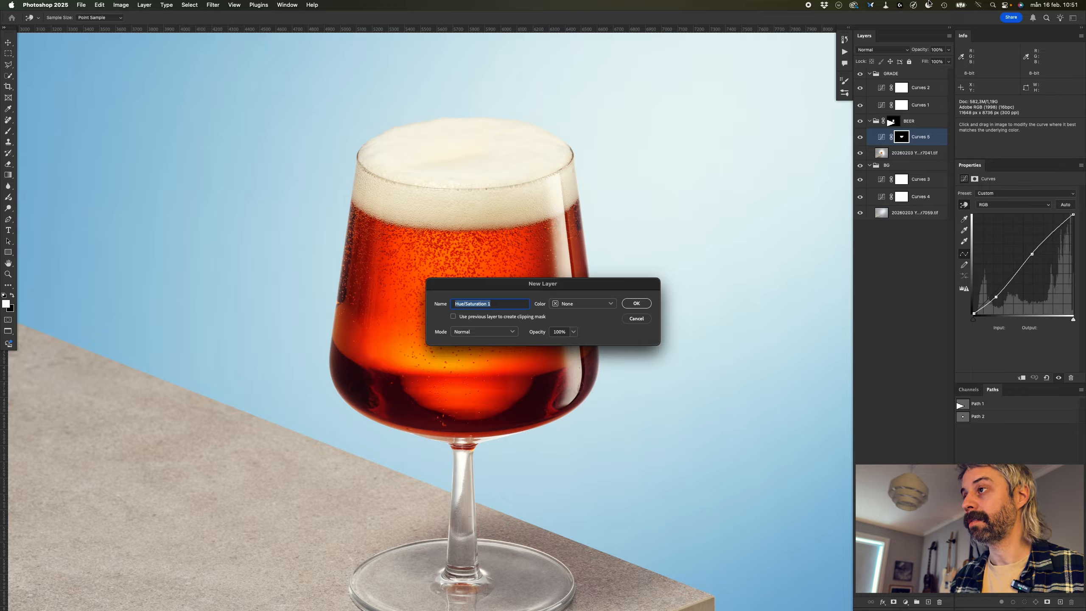
{"action": "key", "text": "Return"}
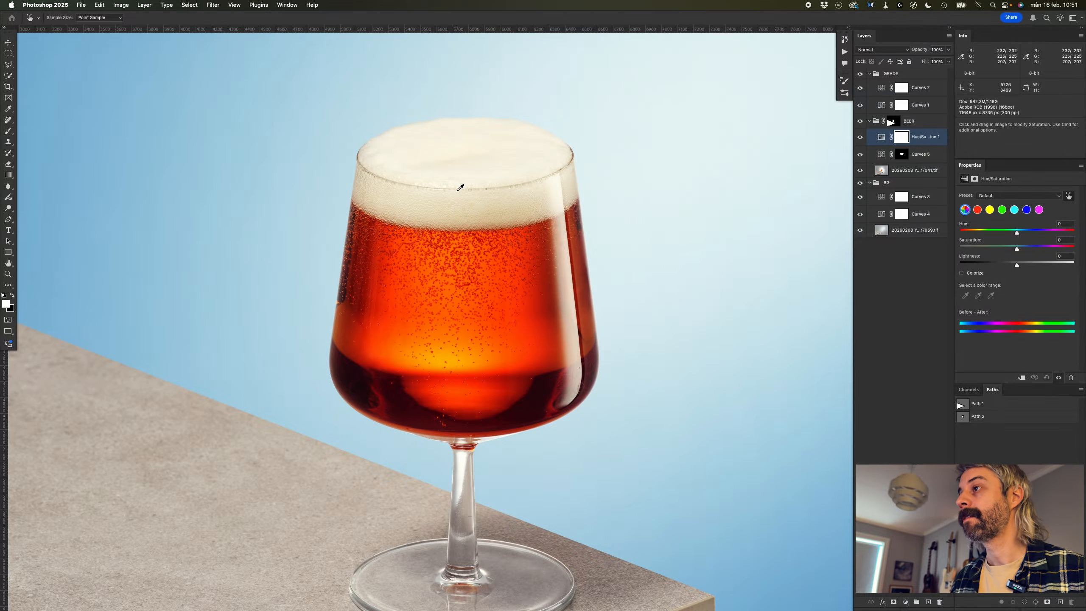
{"action": "left_click", "coordinate": [490, 189]}
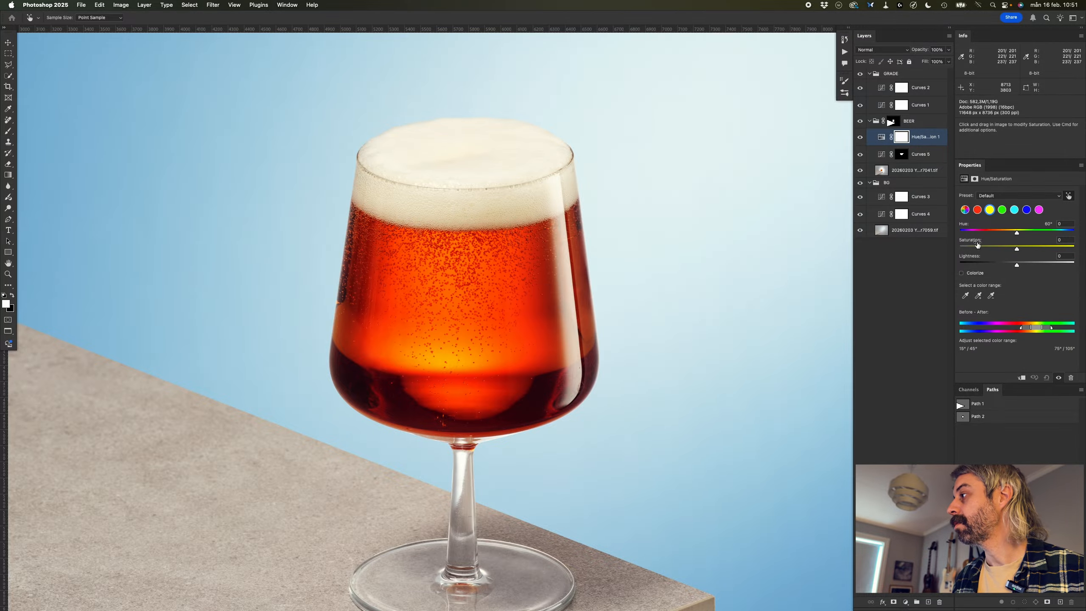
{"action": "scroll", "coordinate": [513, 154], "scroll_direction": "up", "scroll_amount": 4}
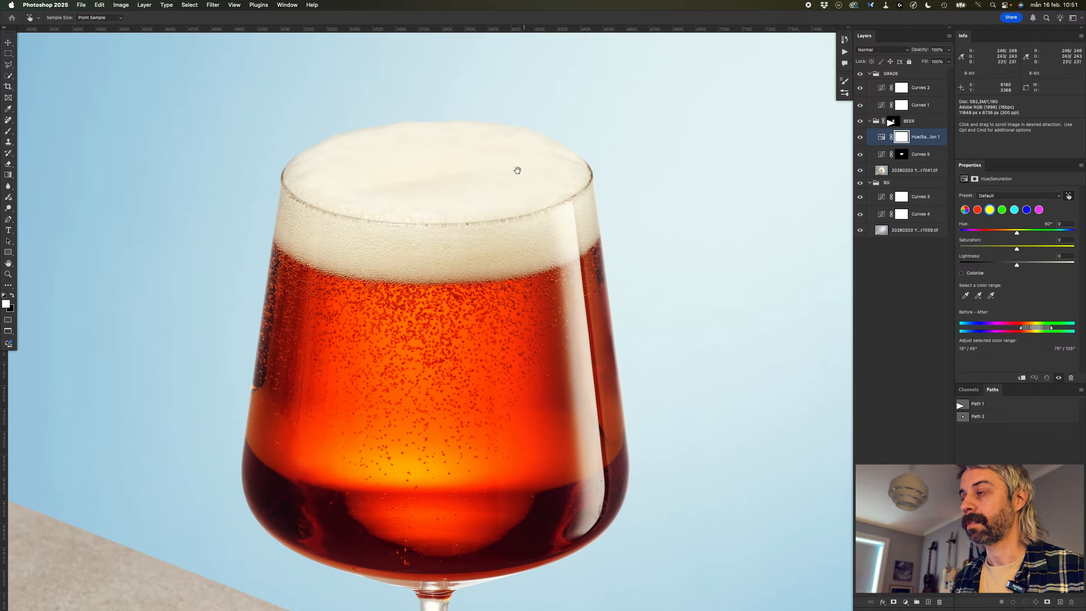
{"action": "scroll", "coordinate": [519, 161], "scroll_direction": "down", "scroll_amount": 1}
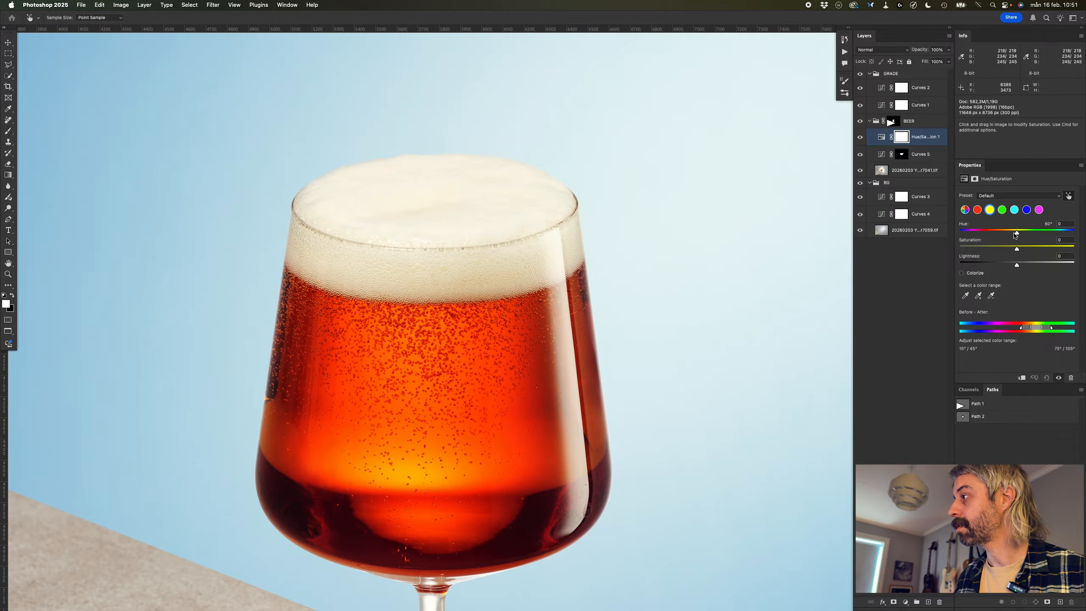
{"action": "left_click_drag", "start_coordinate": [1019, 266], "coordinate": [1051, 269]}
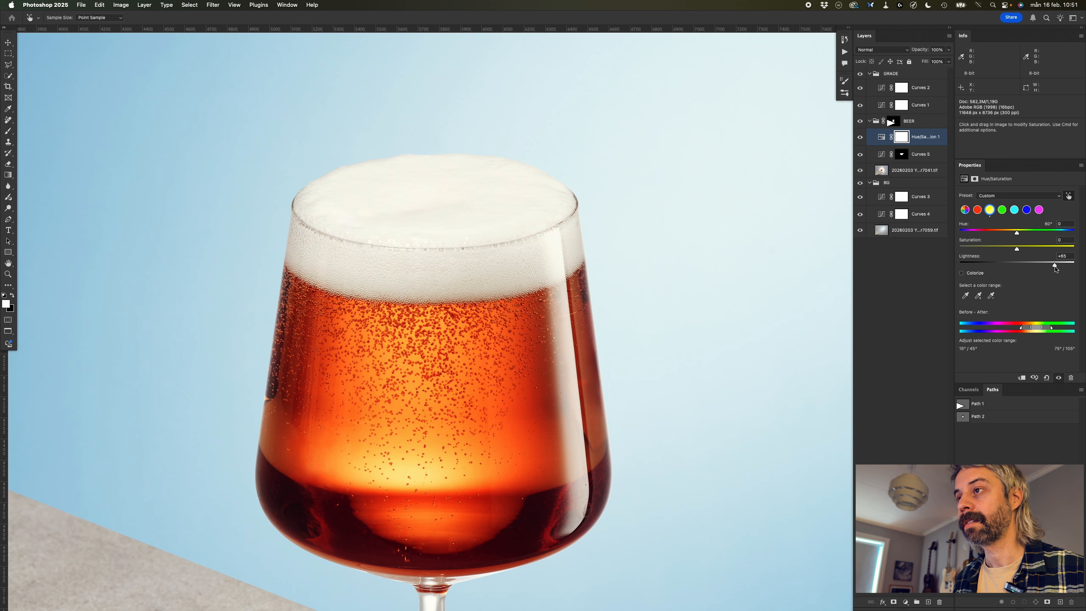
- Compare the beer with and without the Hue/Saturation adjustment
{"action": "left_click", "coordinate": [860, 138]}
{"action": "left_click", "coordinate": [860, 138]}
{"action": "left_click", "coordinate": [860, 138]}
{"action": "left_click", "coordinate": [860, 138]}
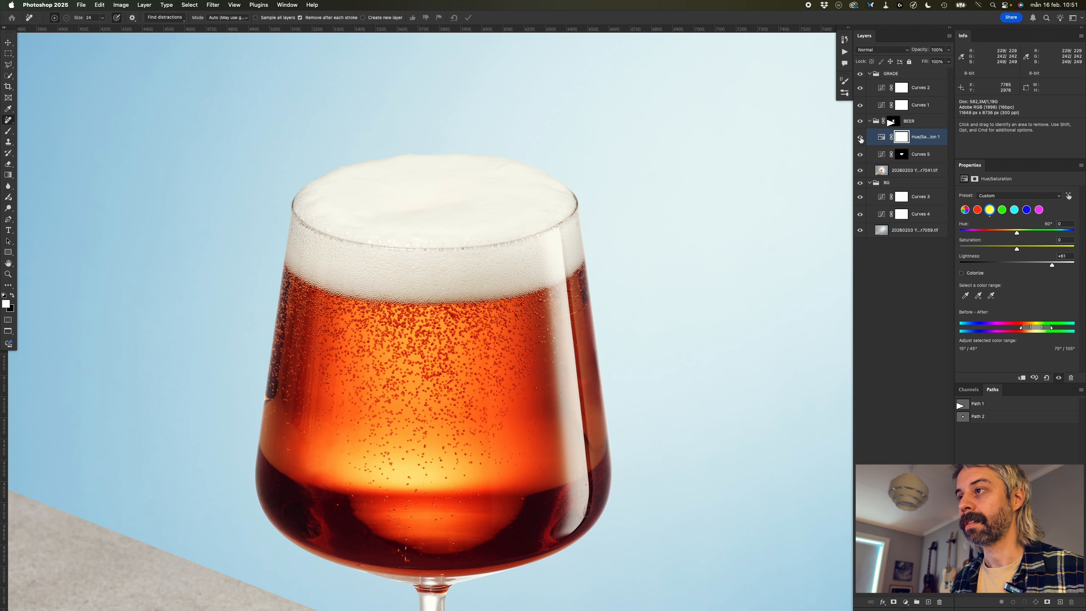
- Select the mask of the foam's Hue/Saturation 1 adjustment and invert it to black
{"action": "left_click", "coordinate": [860, 138]}
{"action": "left_click", "coordinate": [860, 138]}
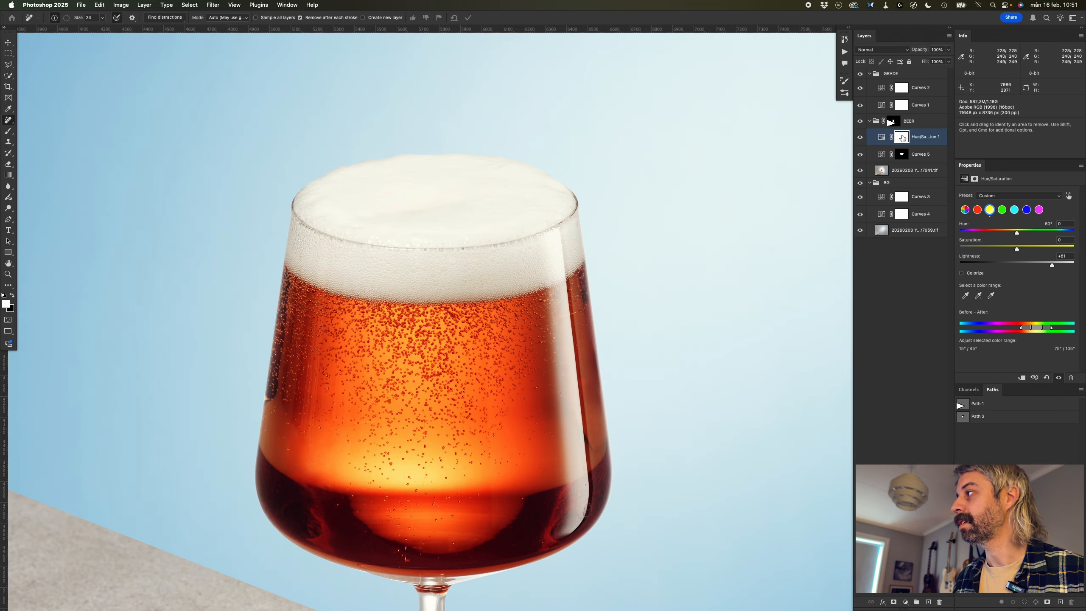
{"action": "left_click", "coordinate": [902, 137]}
{"action": "key", "text": "super+i"}
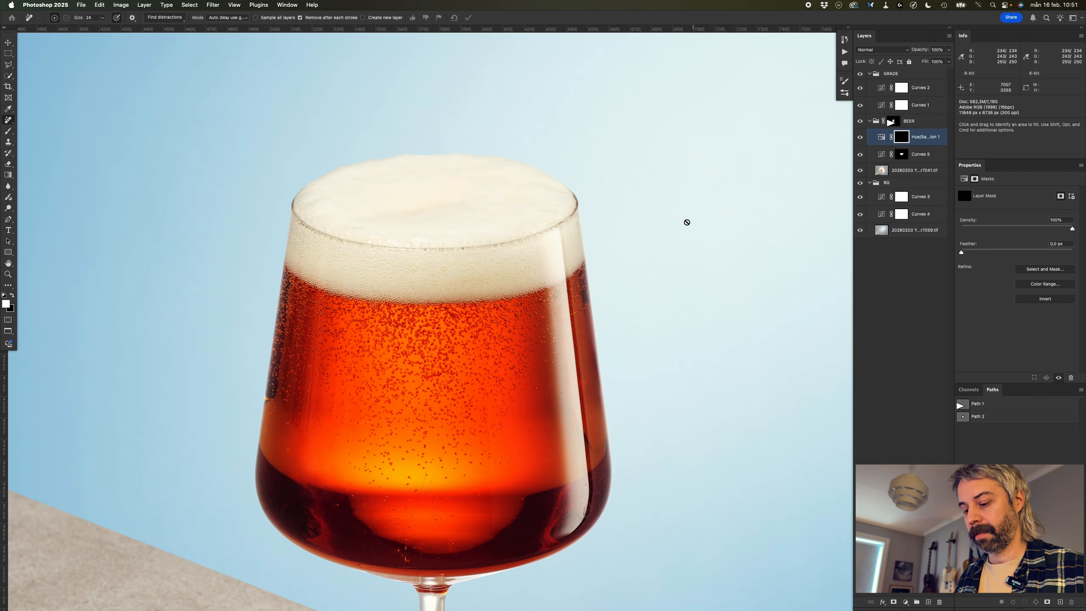
- Brush white over the foam on the Hue/Saturation 1 mask, covering both its top surface and the band behind the glass
{"action": "key", "text": "b"}
{"action": "left_click_drag", "start_coordinate": [487, 218], "coordinate": [459, 220], "text": "ctrl+alt"}
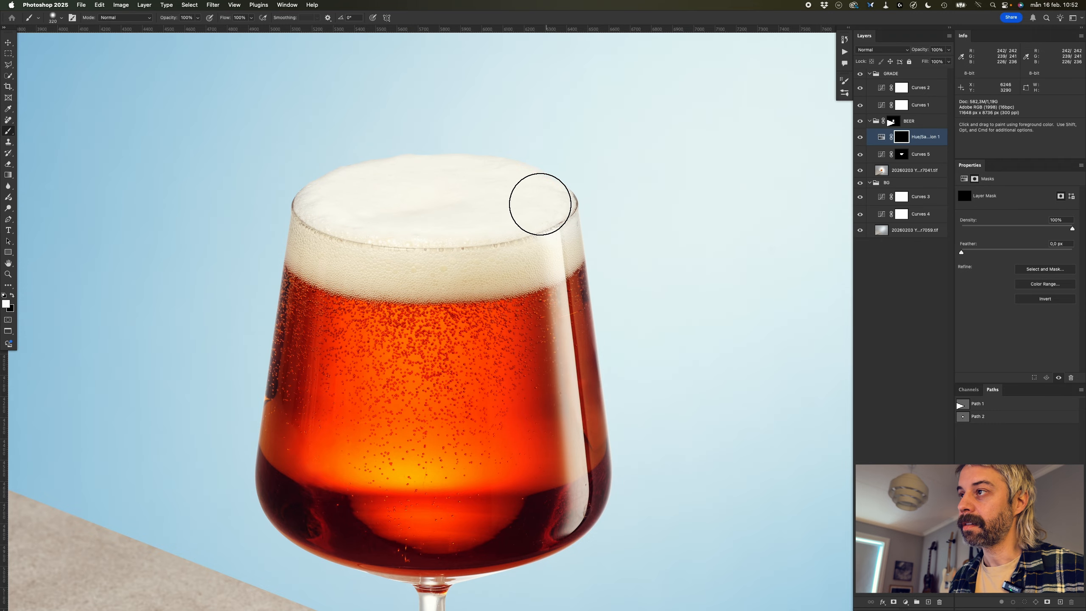
{"action": "mouse_move", "coordinate": [319, 229]}
{"action": "left_mouse_down"}
{"action": "mouse_move", "coordinate": [436, 243]}
{"action": "mouse_move", "coordinate": [608, 179]}
{"action": "left_mouse_up"}
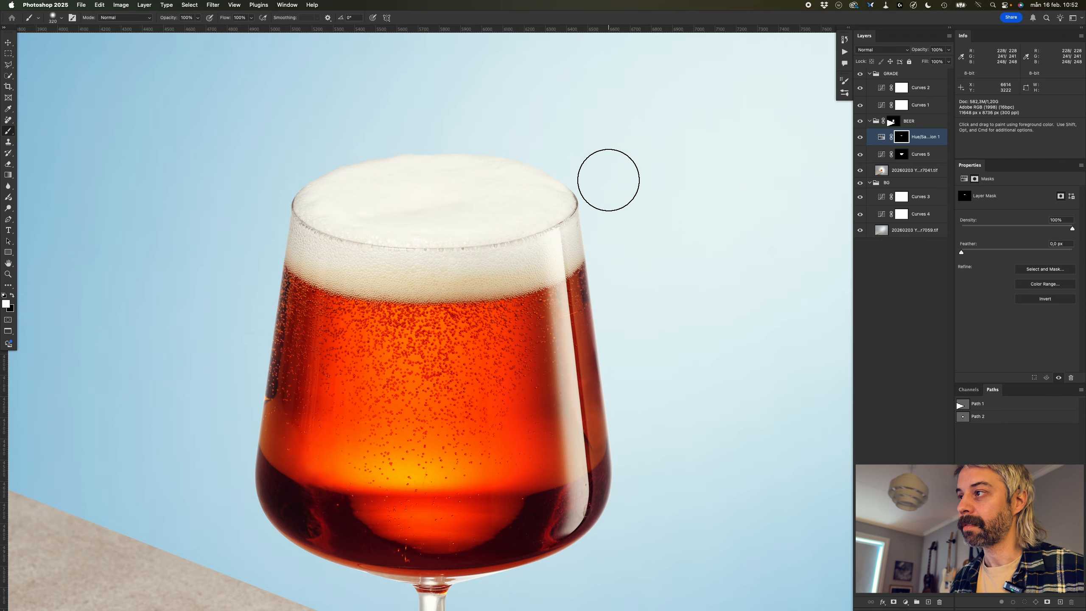
{"action": "left_click_drag", "start_coordinate": [511, 235], "coordinate": [531, 228], "text": "super"}
{"action": "left_click_drag", "start_coordinate": [597, 220], "coordinate": [577, 222], "text": "ctrl+alt"}
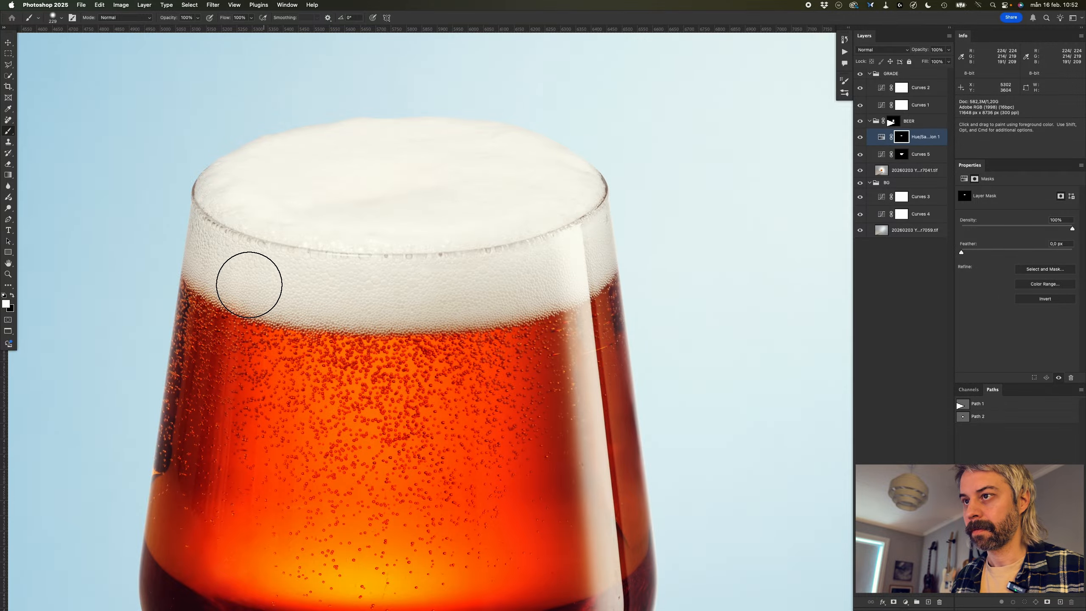
{"action": "left_click_drag", "start_coordinate": [490, 194], "coordinate": [421, 195]}
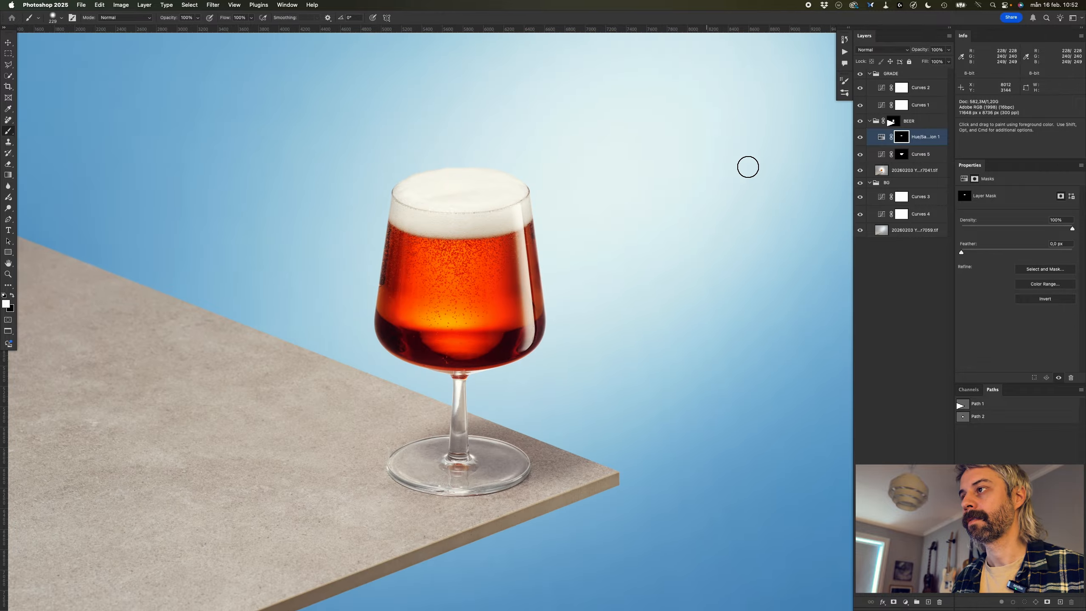
- Compare the foam with and without the masked Hue/Saturation 1 adjustment
{"action": "left_click", "coordinate": [862, 141]}
{"action": "left_click", "coordinate": [860, 142]}
{"action": "left_click", "coordinate": [858, 144]}
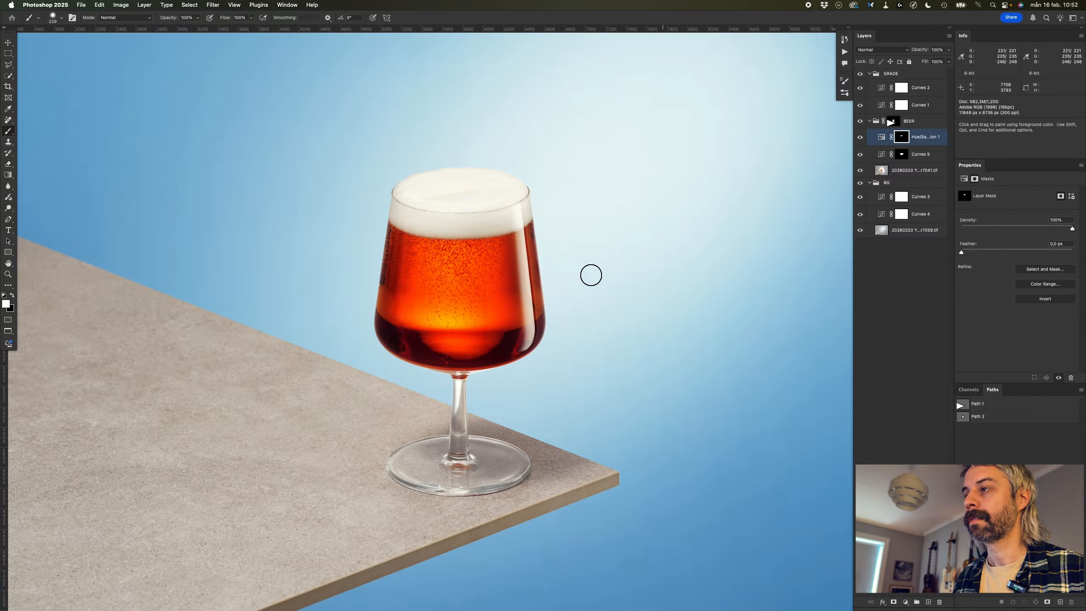
{"action": "left_click_drag", "start_coordinate": [523, 291], "coordinate": [547, 255]}
{"action": "left_click_drag", "start_coordinate": [501, 365], "coordinate": [510, 401]}
{"action": "mouse_move", "coordinate": [531, 279]}
{"action": "left_mouse_down"}
{"action": "mouse_move", "coordinate": [552, 284]}
{"action": "mouse_move", "coordinate": [504, 289]}
{"action": "mouse_move", "coordinate": [566, 277]}
{"action": "mouse_move", "coordinate": [483, 299]}
{"action": "left_mouse_up"}
- Add a second Hue/Saturation adjustment above the first, target the beer's reds and set their hue to +10
{"action": "key", "text": "super+u"}
{"action": "key", "text": "Return"}
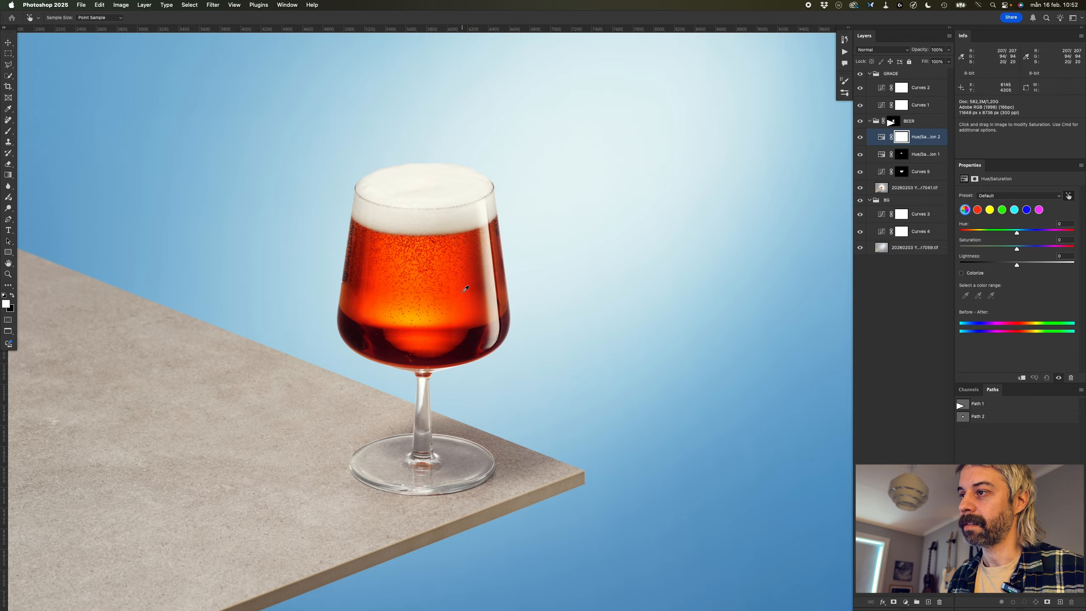
{"action": "left_click", "coordinate": [466, 289]}
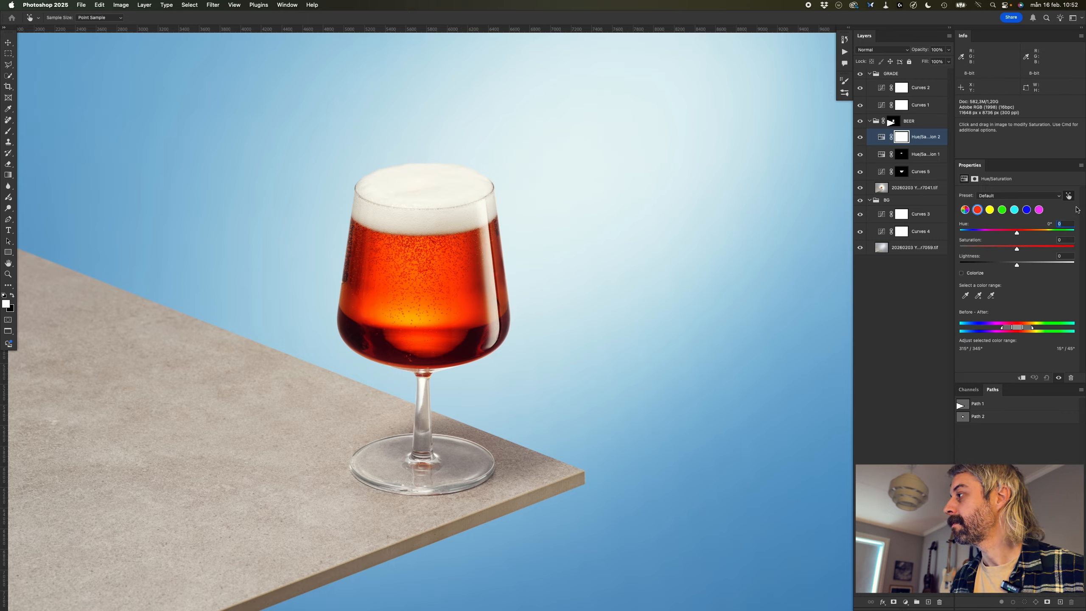
{"action": "key", "text": "shift+Down"}
{"action": "key", "text": "shift+Up"}
{"action": "key", "text": "shift+Up"}
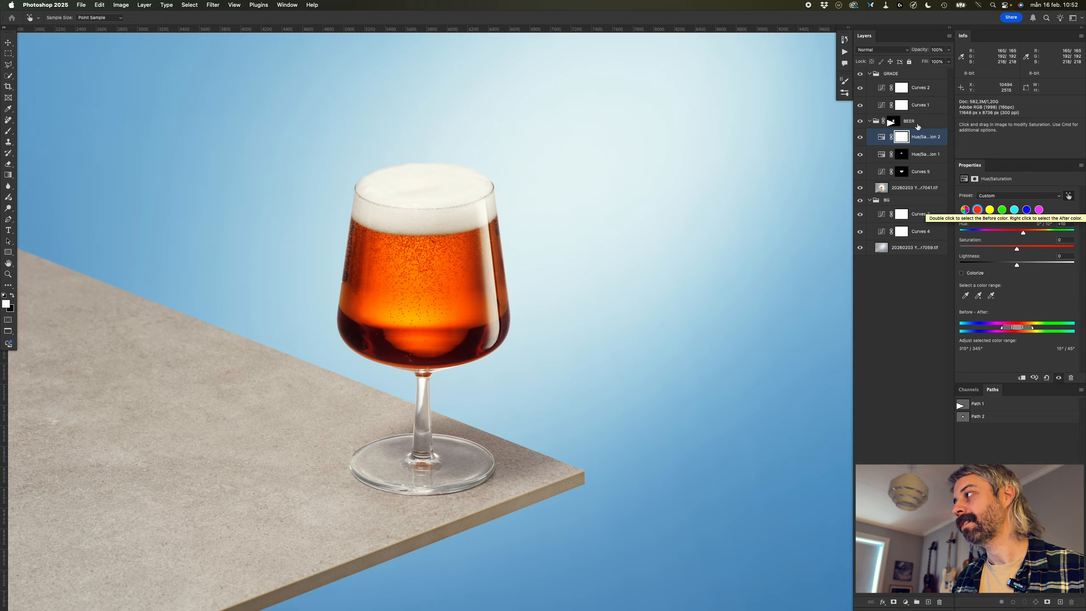
{"action": "key", "text": "b"}
- Compare the beer's colour with and without the Hue/Saturation 2 adjustment, up close and across the whole image
{"action": "left_click", "coordinate": [860, 137]}
{"action": "left_click", "coordinate": [859, 137]}
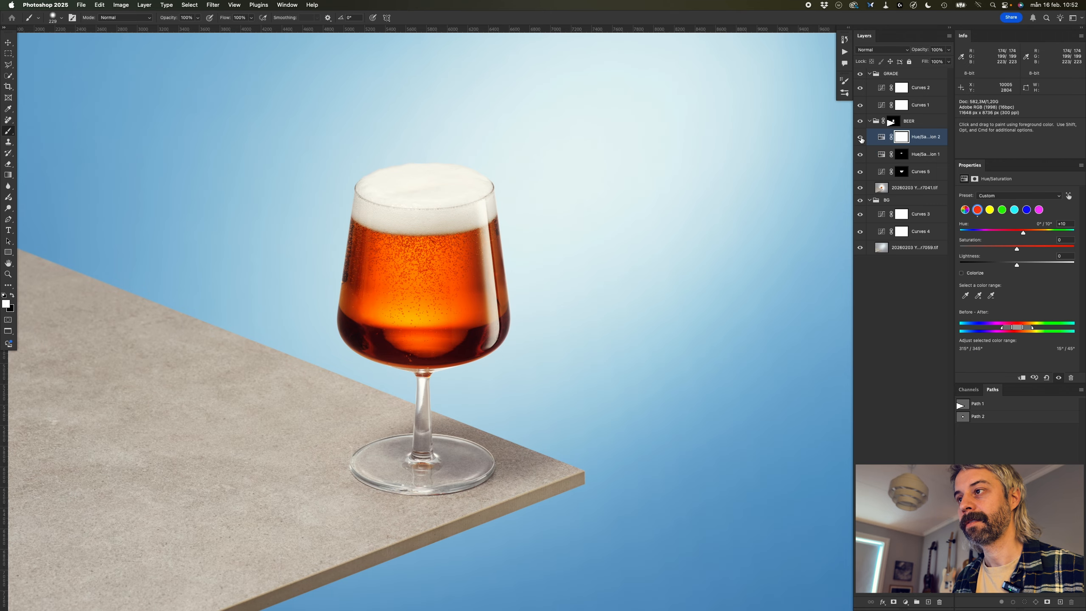
{"action": "left_click", "coordinate": [860, 137]}
{"action": "left_click", "coordinate": [860, 137]}
{"action": "left_click", "coordinate": [542, 295], "text": "alt+super"}
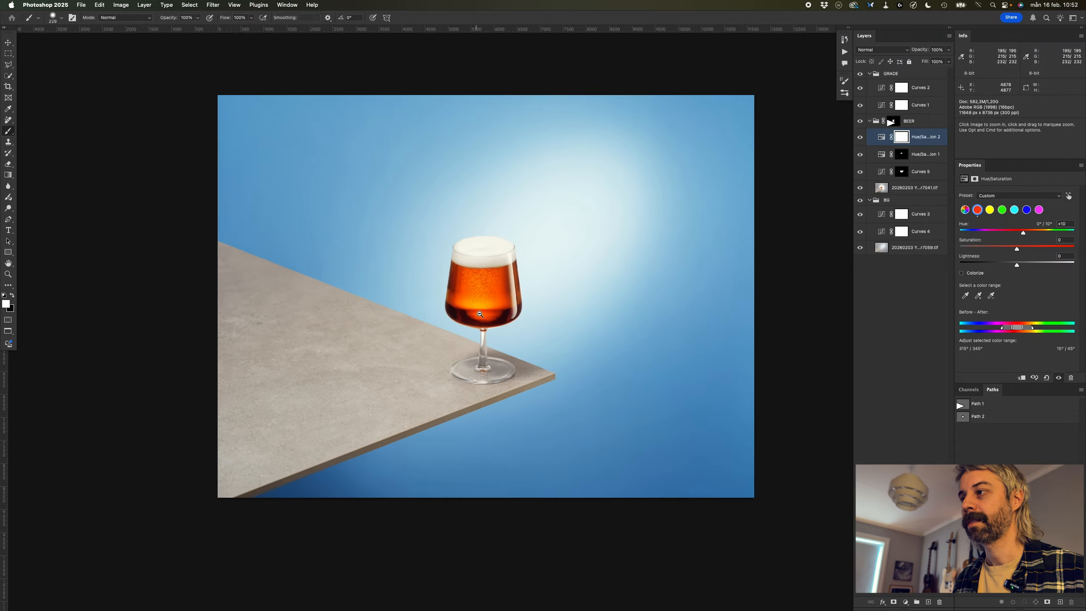
{"action": "left_click_drag", "start_coordinate": [480, 314], "coordinate": [498, 322]}
{"action": "left_click", "coordinate": [860, 138]}
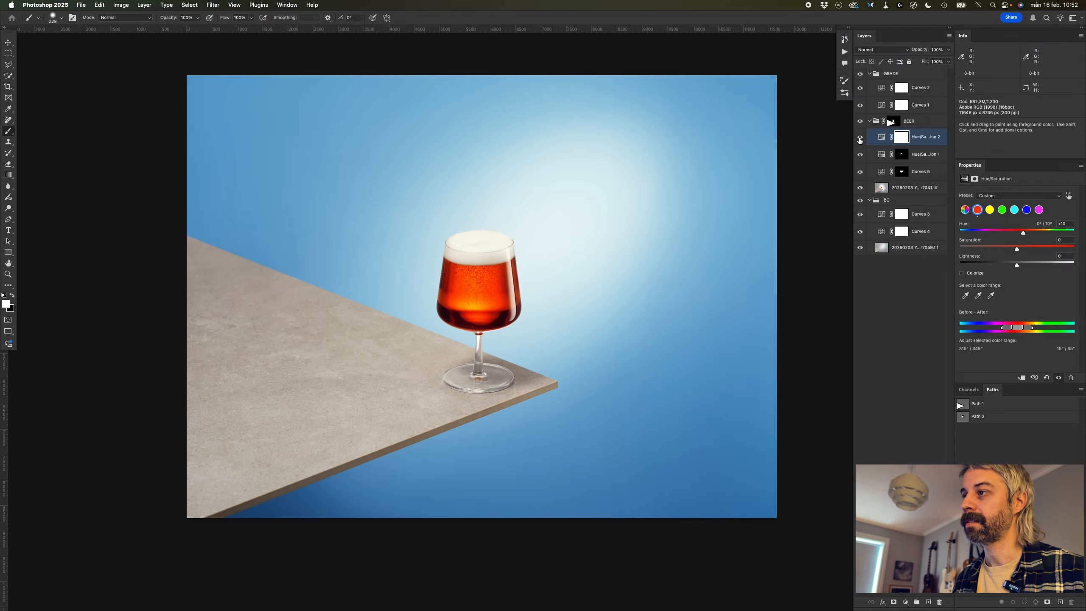
{"action": "left_click", "coordinate": [860, 138]}
{"action": "left_click", "coordinate": [860, 138]}
{"action": "left_click", "coordinate": [860, 137]}
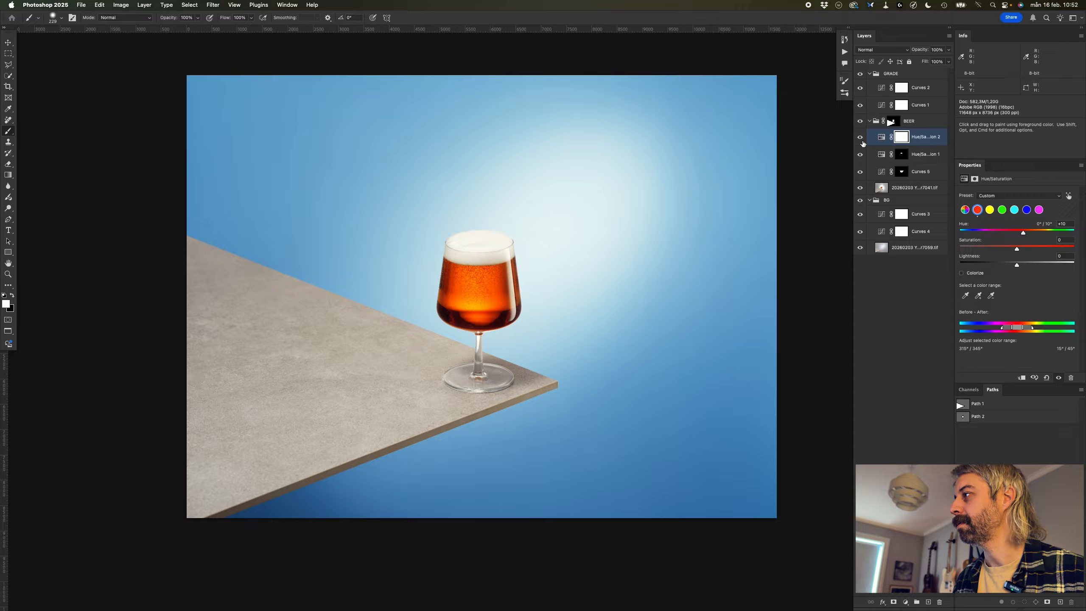
{"action": "left_click", "coordinate": [861, 138]}
{"action": "left_click", "coordinate": [859, 138]}
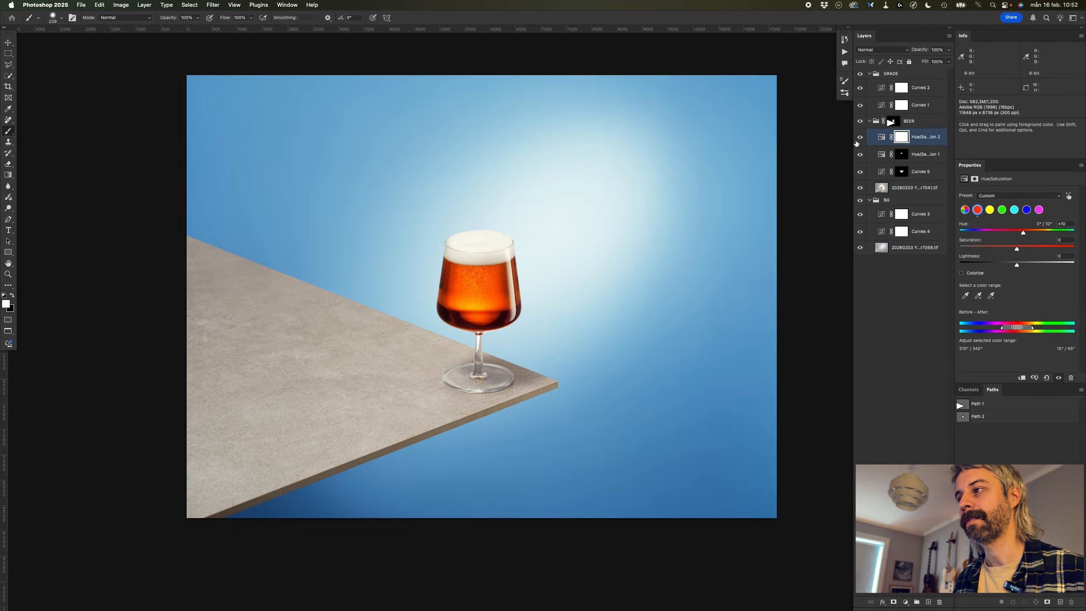
- Invert the Hue/Saturation 2 mask to black and paint white over the beer with a large soft brush, checking the before and after
{"action": "left_click", "coordinate": [901, 137]}
{"action": "key", "text": "super+i"}
{"action": "left_click_drag", "start_coordinate": [474, 274], "coordinate": [500, 275]}
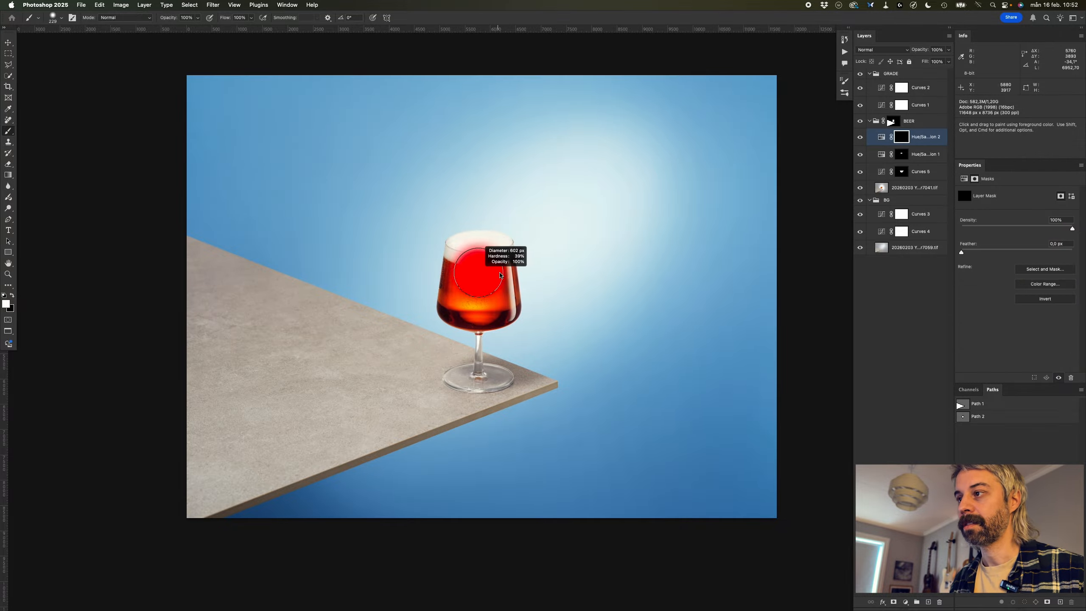
{"action": "scroll", "coordinate": [473, 287], "scroll_direction": "up", "scroll_amount": 3}
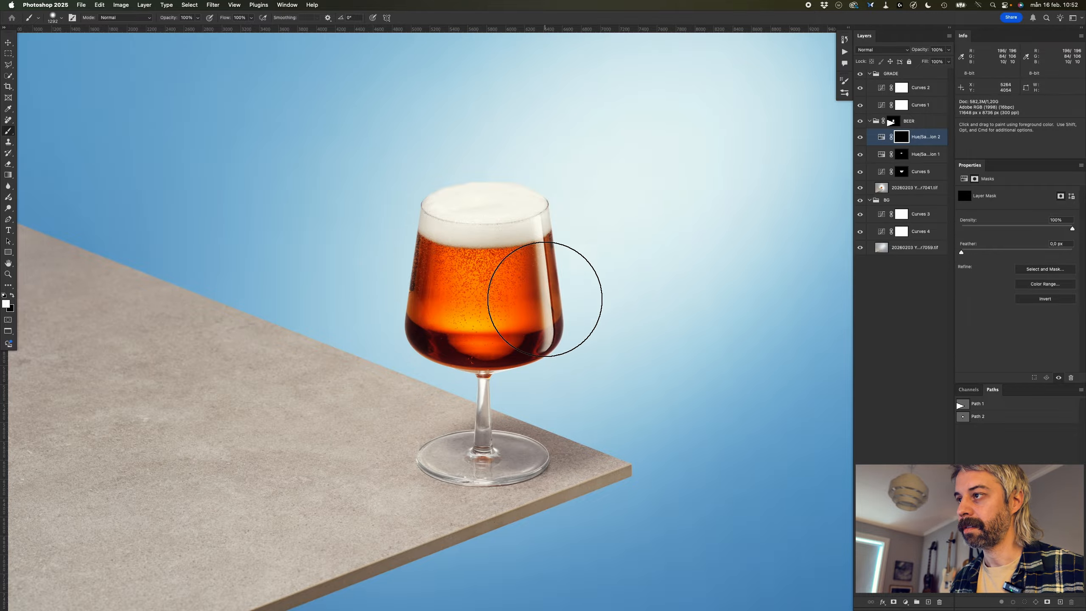
{"action": "left_click", "coordinate": [859, 137]}
{"action": "left_click", "coordinate": [860, 137]}
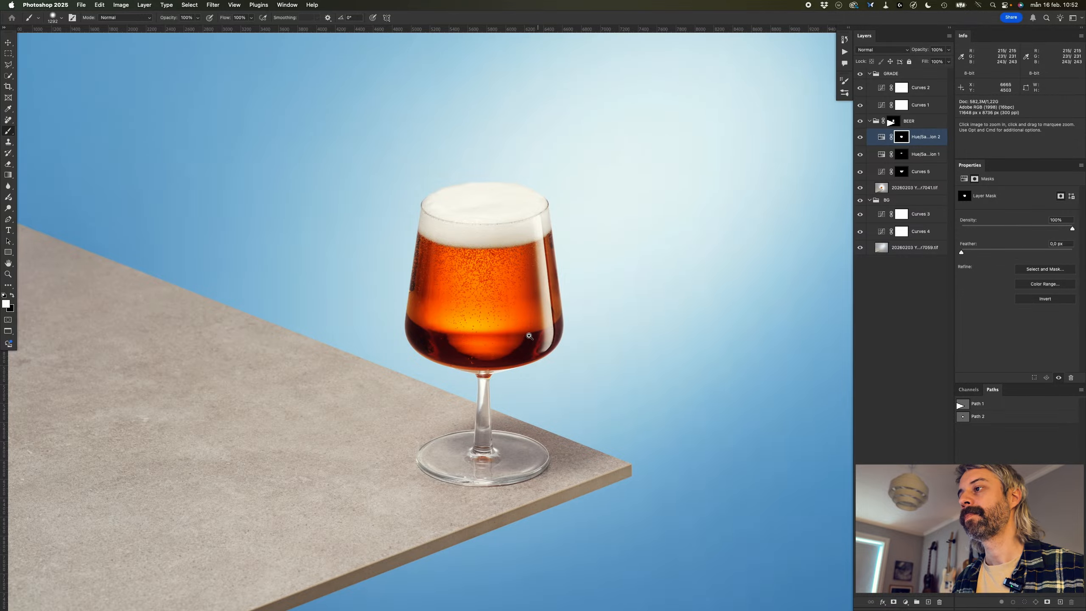
{"action": "left_click_drag", "start_coordinate": [529, 336], "coordinate": [465, 283]}
{"action": "mouse_move", "coordinate": [347, 400]}
{"action": "left_mouse_down"}
{"action": "mouse_move", "coordinate": [388, 397]}
{"action": "mouse_move", "coordinate": [362, 399]}
{"action": "left_mouse_up"}
{"action": "left_click_drag", "start_coordinate": [405, 332], "coordinate": [477, 390]}
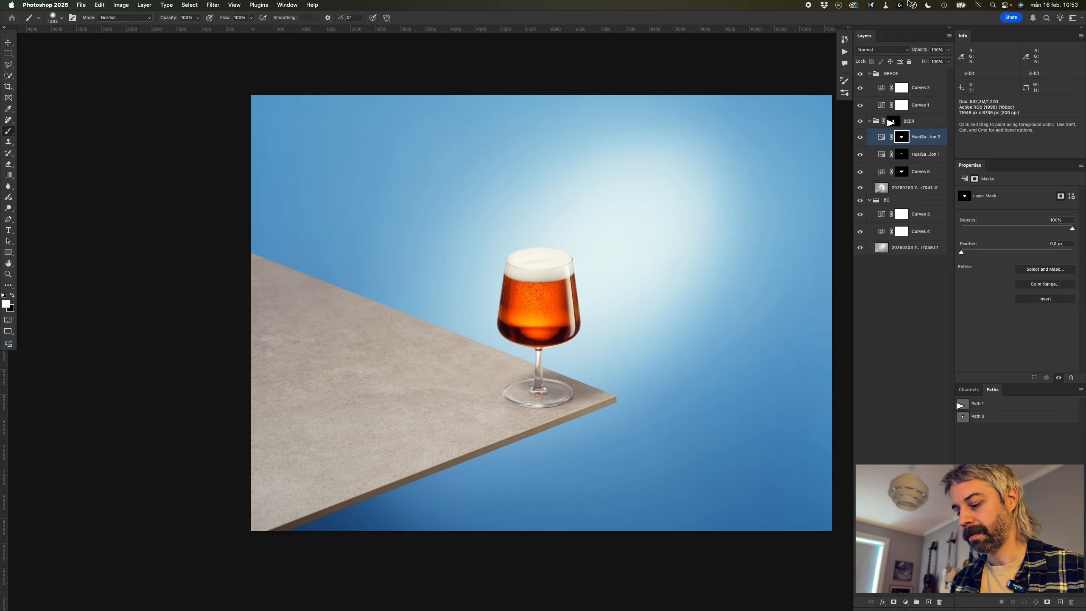
- Add a third Hue/Saturation adjustment in the BEER group, sample the table's yellows and strongly reduce their saturation
{"action": "key", "text": "super+u"}
{"action": "key", "text": "Return"}
{"action": "left_click_drag", "start_coordinate": [399, 408], "coordinate": [355, 413]}
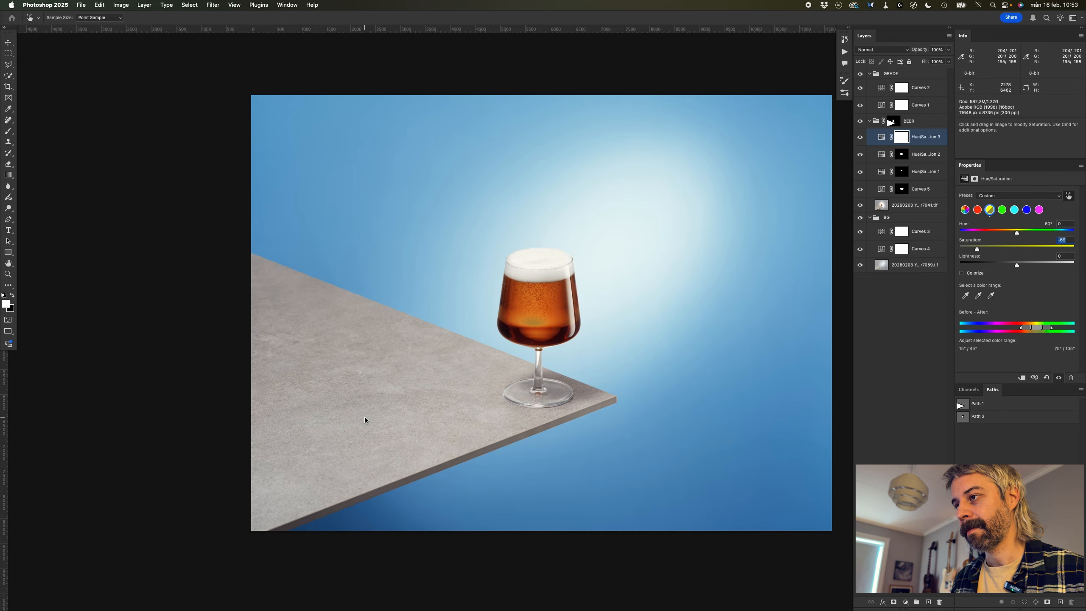
- Compare the table with and without the Hue/Saturation 3 desaturation
{"action": "left_click", "coordinate": [859, 138]}
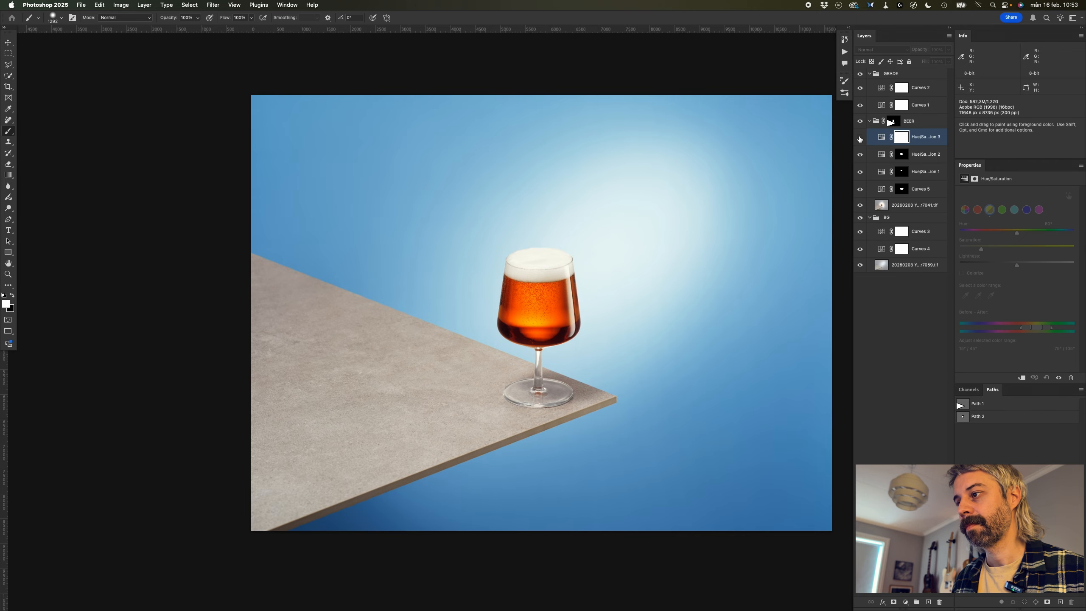
{"action": "left_click", "coordinate": [859, 138]}
{"action": "left_click", "coordinate": [859, 138]}
{"action": "left_click", "coordinate": [859, 138]}
- Paint black over the beer glass on the Hue/Saturation 3 mask to keep the desaturation off the beer
{"action": "key", "text": "b"}
{"action": "left_click", "coordinate": [898, 137]}
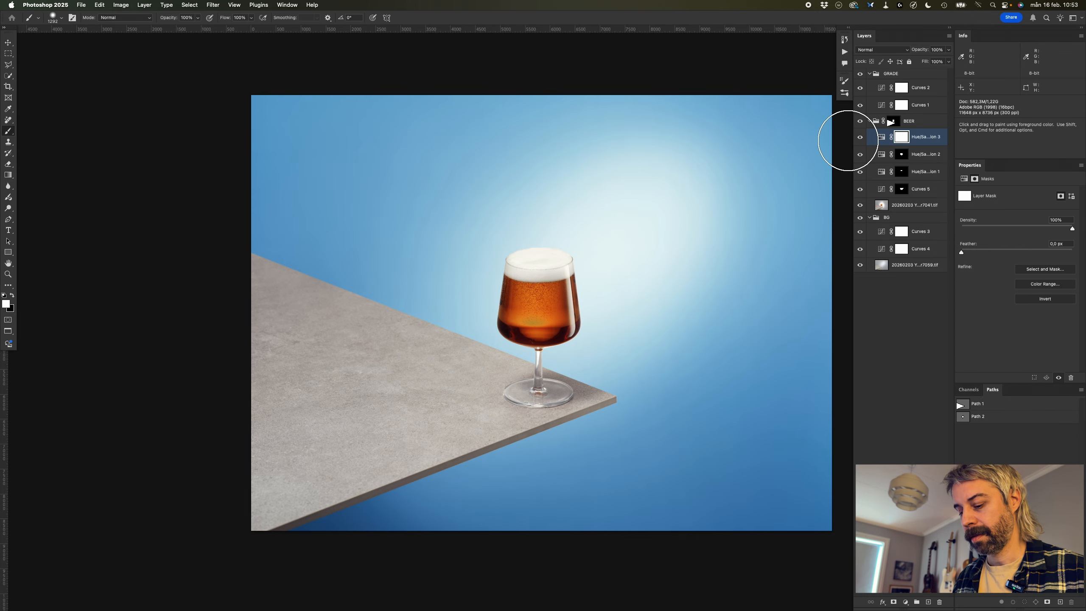
{"action": "scroll", "coordinate": [543, 325], "scroll_direction": "up", "scroll_amount": 3}
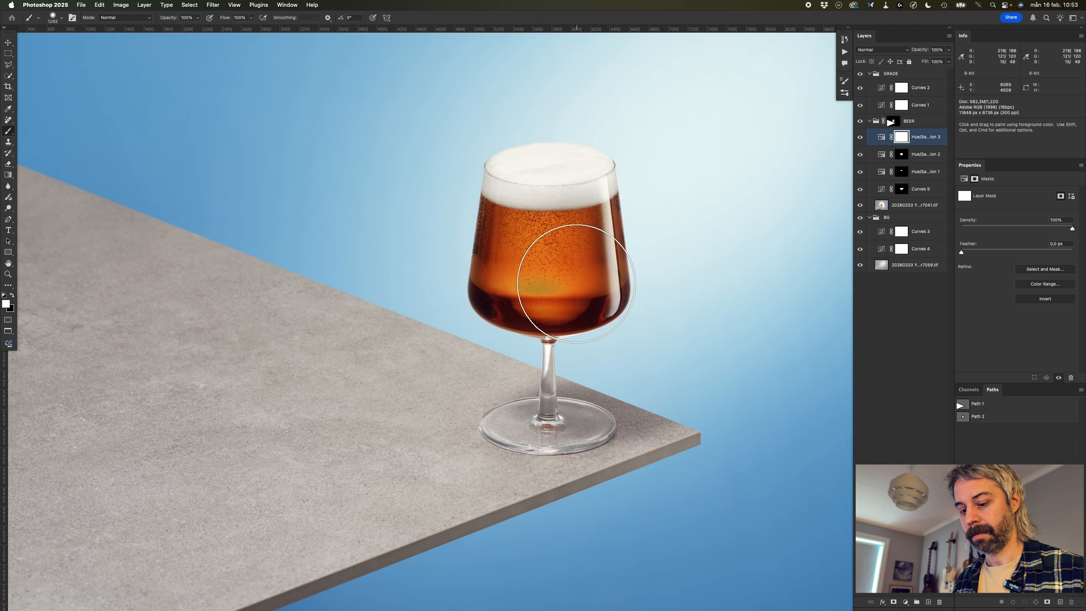
{"action": "key", "text": "x"}
{"action": "left_click_drag", "start_coordinate": [552, 283], "coordinate": [532, 283]}
{"action": "mouse_move", "coordinate": [527, 281]}
{"action": "left_mouse_down"}
{"action": "mouse_move", "coordinate": [597, 297]}
{"action": "mouse_move", "coordinate": [609, 216]}
{"action": "mouse_move", "coordinate": [575, 198]}
{"action": "mouse_move", "coordinate": [527, 246]}
{"action": "mouse_move", "coordinate": [511, 244]}
{"action": "mouse_move", "coordinate": [542, 247]}
{"action": "mouse_move", "coordinate": [563, 297]}
{"action": "left_mouse_up"}
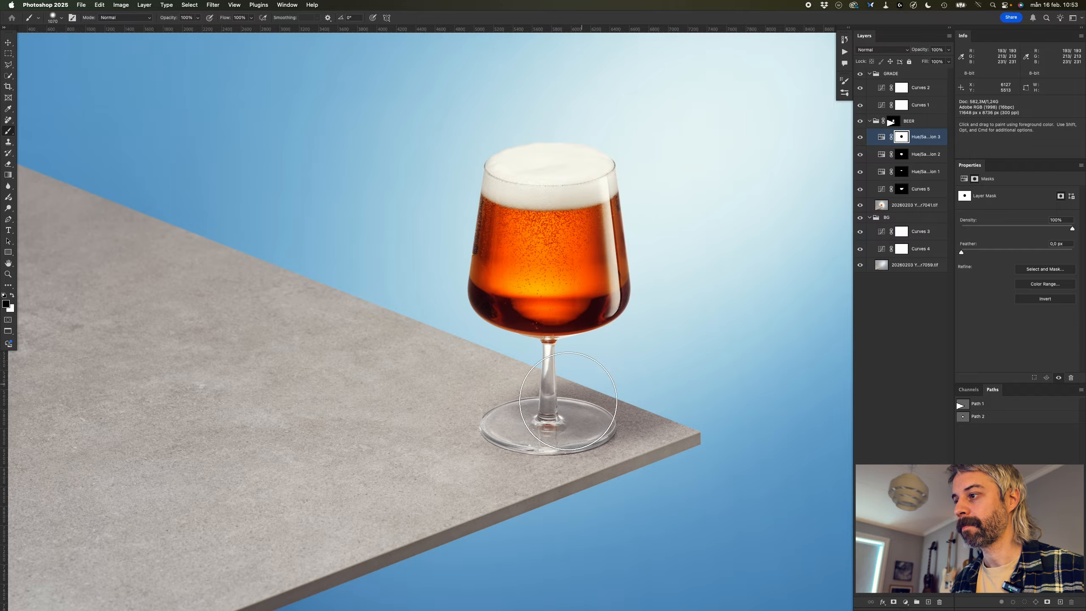
{"action": "mouse_move", "coordinate": [554, 406]}
{"action": "left_mouse_down"}
{"action": "mouse_move", "coordinate": [512, 406]}
{"action": "mouse_move", "coordinate": [565, 407]}
{"action": "left_mouse_up"}
- Preview a 16:9 crop by framing the glass with a fixed-ratio marquee, repositioning it, and clearing the selection
{"action": "left_click_drag", "start_coordinate": [641, 136], "coordinate": [534, 231]}
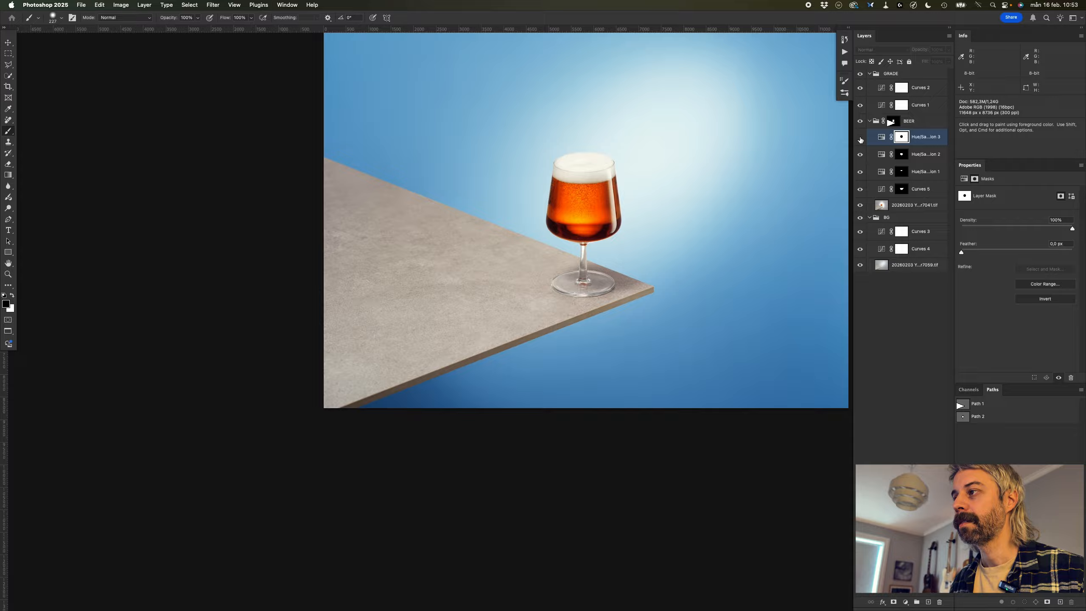
{"action": "left_click_drag", "start_coordinate": [617, 253], "coordinate": [500, 380]}
{"action": "key", "text": "super+minus"}
{"action": "key", "text": "super+minus"}
{"action": "key", "text": "m"}
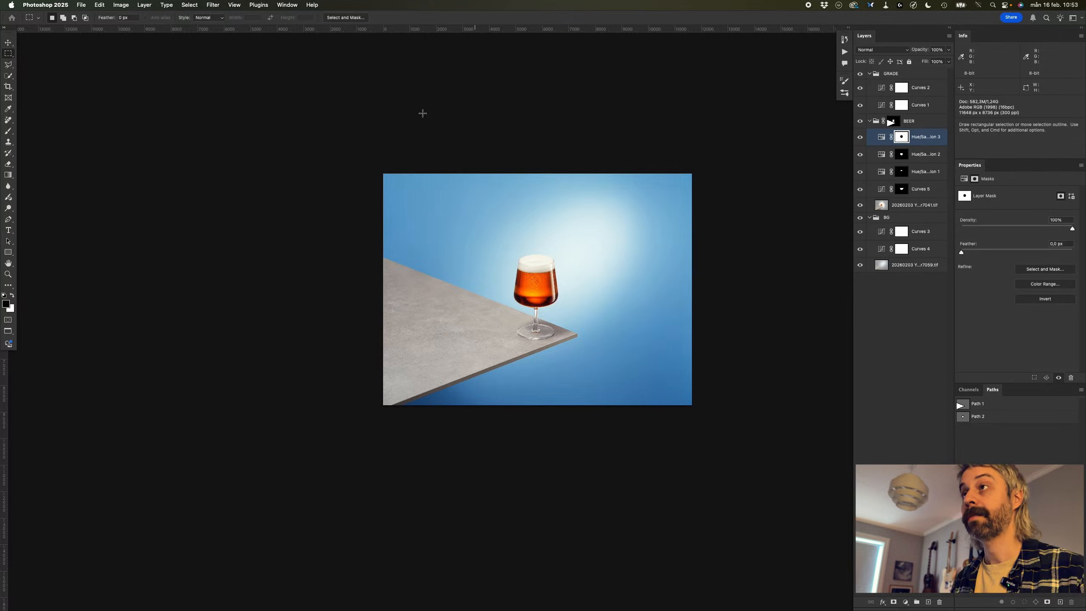
{"action": "left_click", "coordinate": [208, 18]}
{"action": "left_click", "coordinate": [210, 31]}
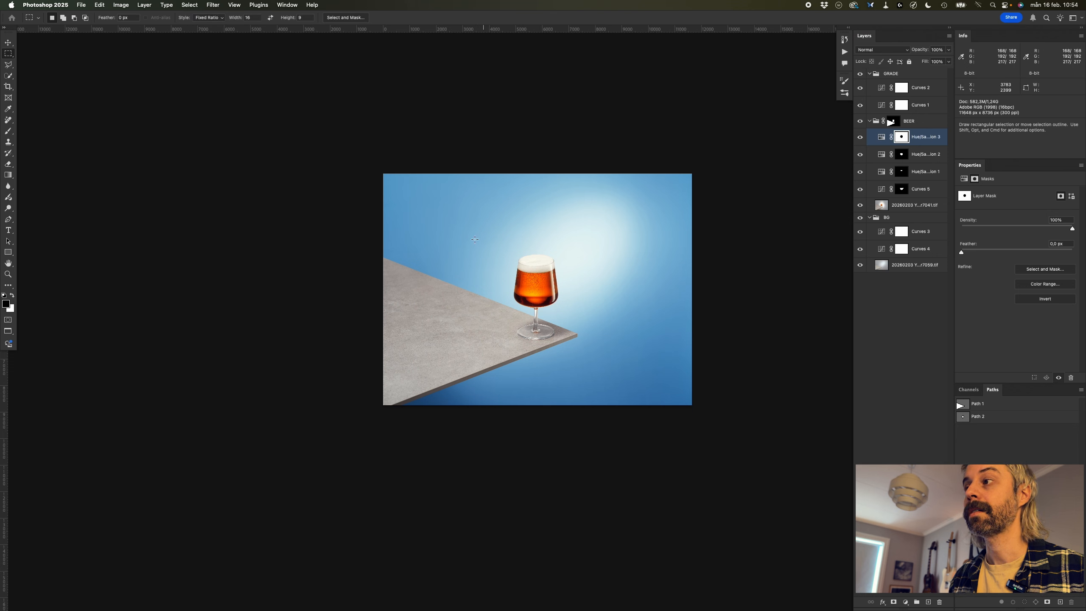
{"action": "left_click_drag", "start_coordinate": [425, 223], "coordinate": [663, 356]}
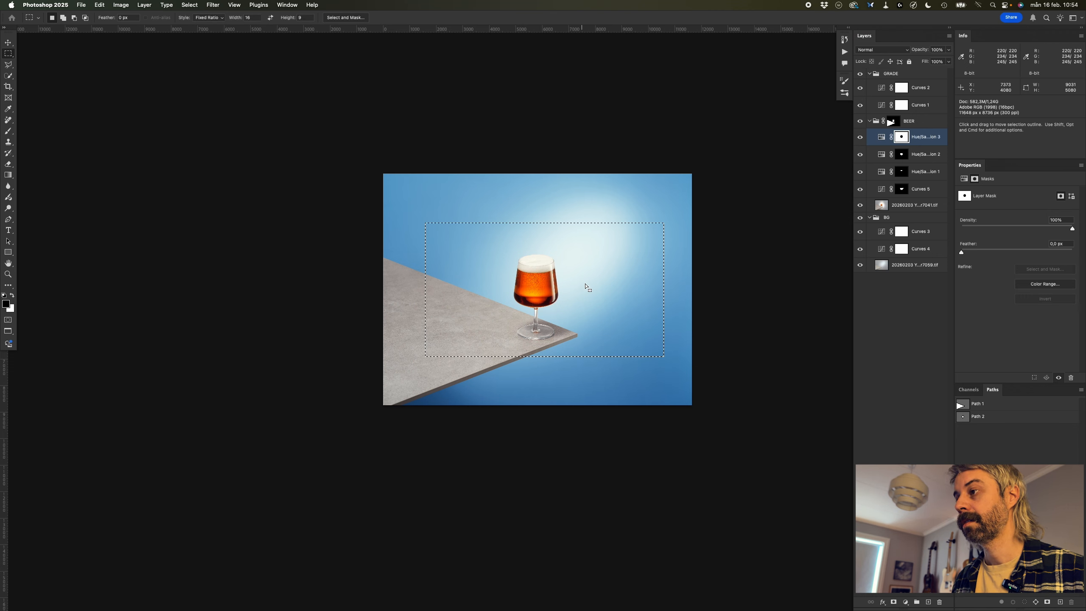
{"action": "mouse_move", "coordinate": [585, 286]}
{"action": "left_mouse_down"}
{"action": "mouse_move", "coordinate": [553, 293]}
{"action": "mouse_move", "coordinate": [614, 295]}
{"action": "mouse_move", "coordinate": [600, 297]}
{"action": "left_mouse_up"}
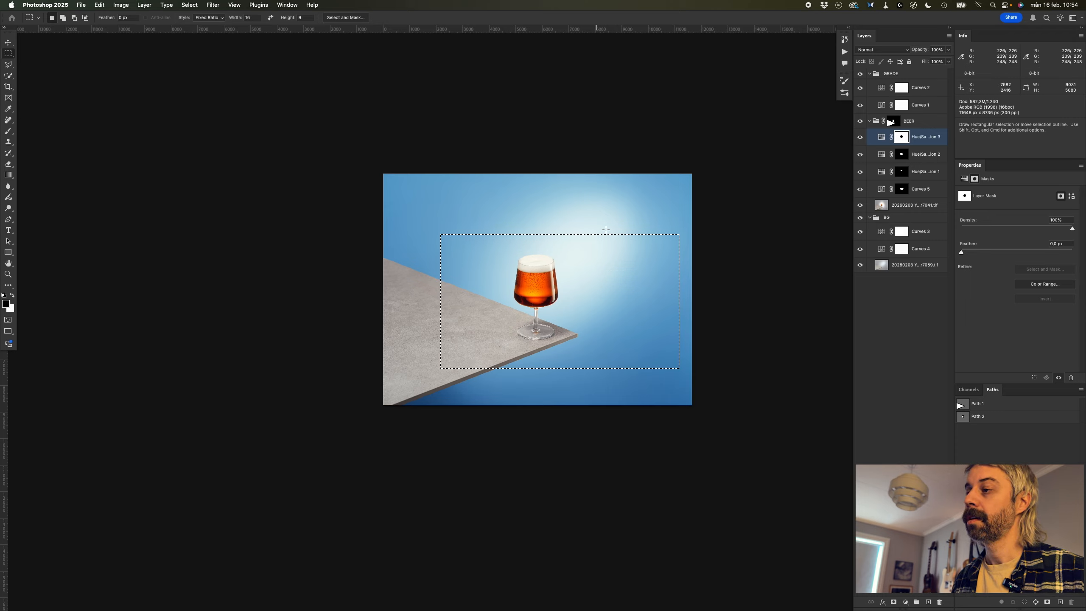
{"action": "key", "text": "super+d"}
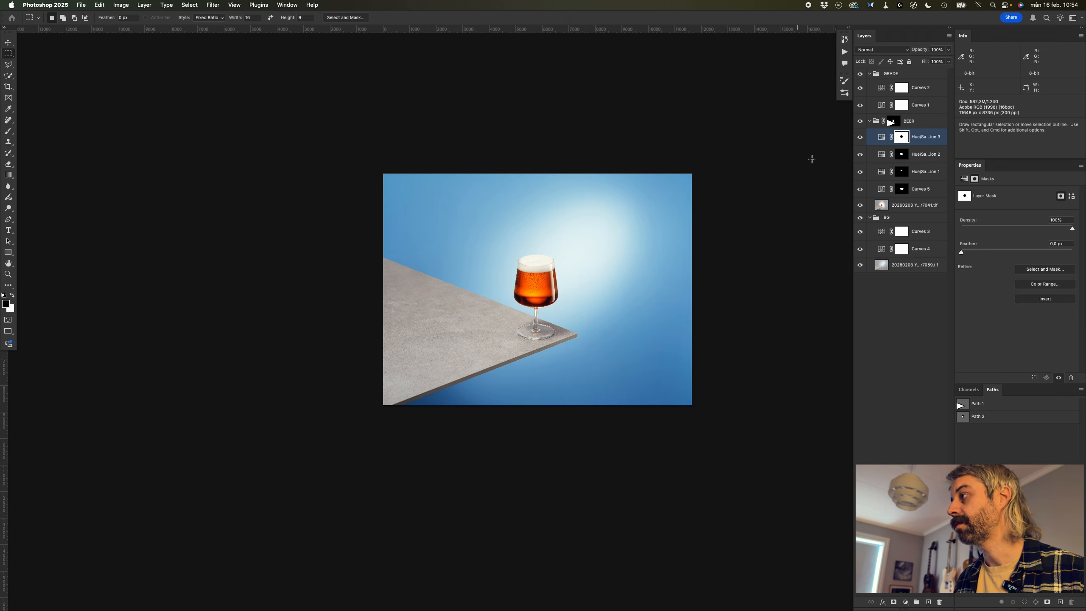
- Add a Curves adjustment above Hue/Saturation 3, set its blend mode to Multiply and invert its mask to black
{"action": "key", "text": "super+m"}
{"action": "key", "text": "Return"}
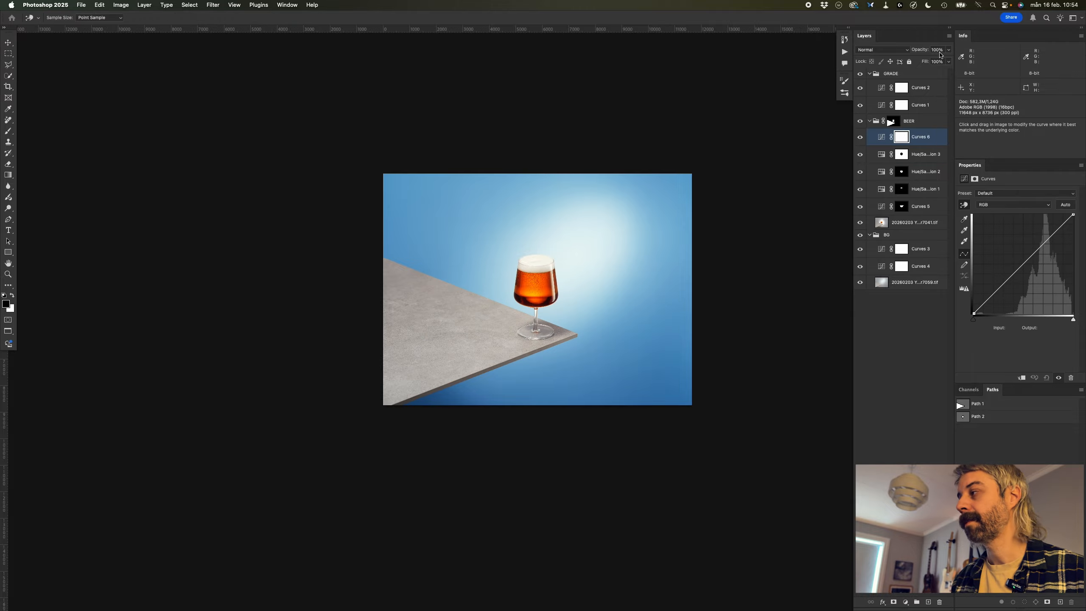
{"action": "left_click", "coordinate": [878, 51]}
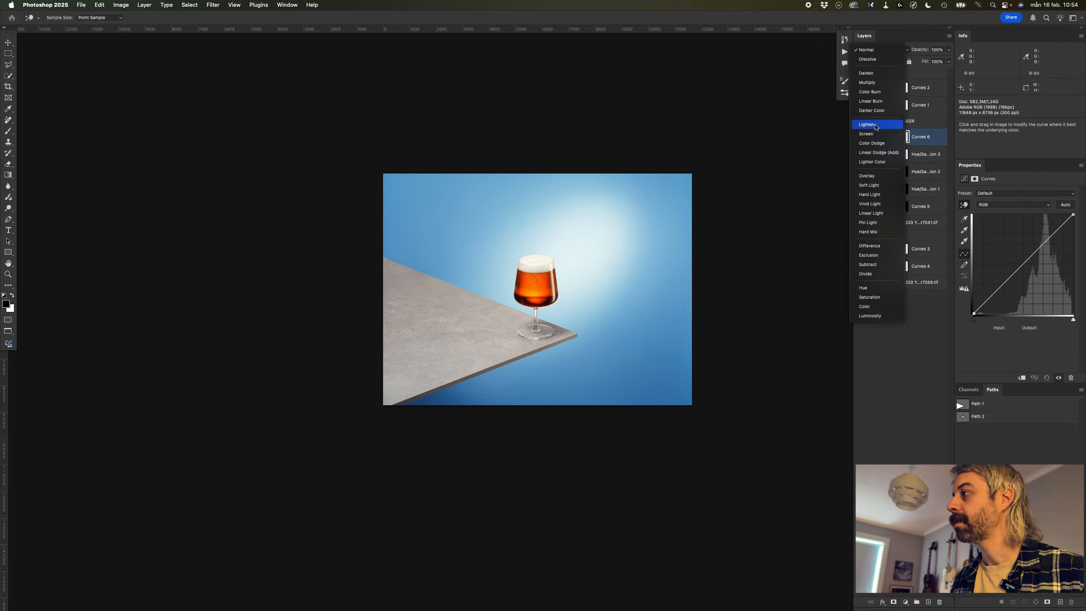
{"action": "left_click", "coordinate": [888, 81]}
{"action": "key", "text": "super+i"}
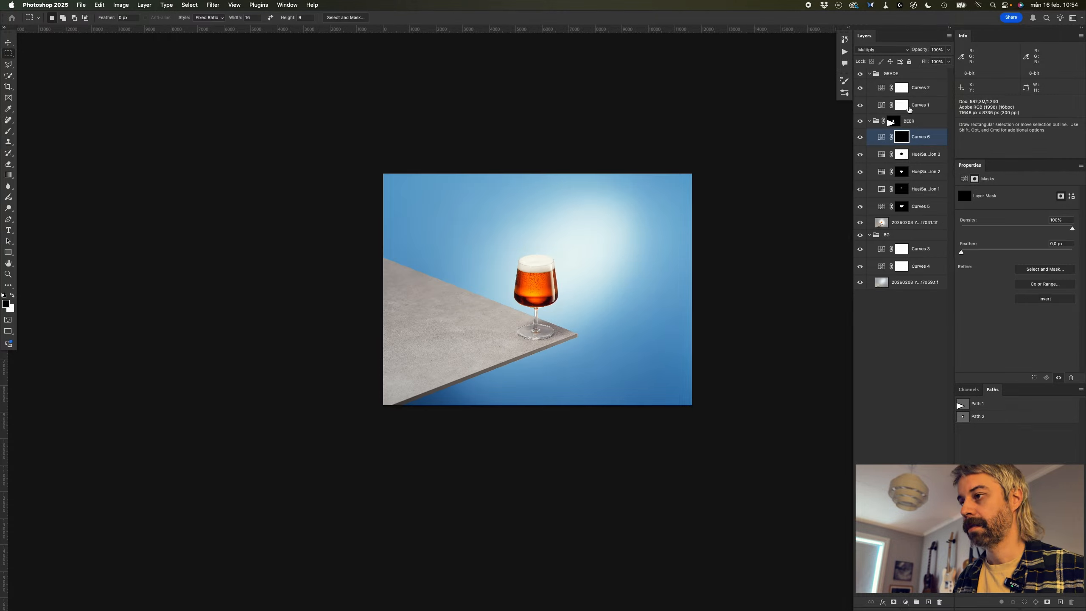
- Paint white on the Curves 6 mask with a very large soft brush at 10% opacity to darken the table's outer edges
{"action": "key", "text": "b"}
{"action": "left_click_drag", "start_coordinate": [448, 332], "coordinate": [483, 332], "text": "ctrl+alt"}
{"action": "key", "text": "x"}
{"action": "left_click", "coordinate": [339, 371]}
{"action": "left_click_drag", "start_coordinate": [497, 467], "coordinate": [445, 166]}
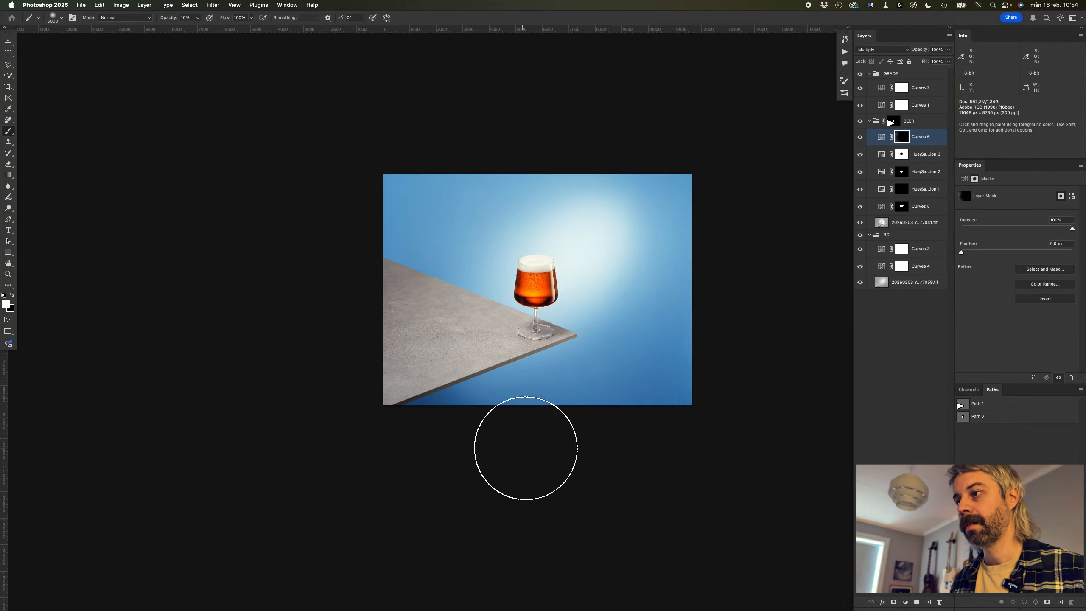
{"action": "mouse_move", "coordinate": [526, 448]}
{"action": "left_mouse_down"}
{"action": "mouse_move", "coordinate": [382, 375]}
{"action": "mouse_move", "coordinate": [337, 368]}
{"action": "left_mouse_up"}
{"action": "left_click_drag", "start_coordinate": [461, 460], "coordinate": [286, 207]}
{"action": "mouse_move", "coordinate": [395, 253]}
{"action": "left_mouse_down"}
{"action": "mouse_move", "coordinate": [446, 467]}
{"action": "mouse_move", "coordinate": [457, 394]}
{"action": "mouse_move", "coordinate": [523, 426]}
{"action": "mouse_move", "coordinate": [349, 229]}
{"action": "left_mouse_up"}
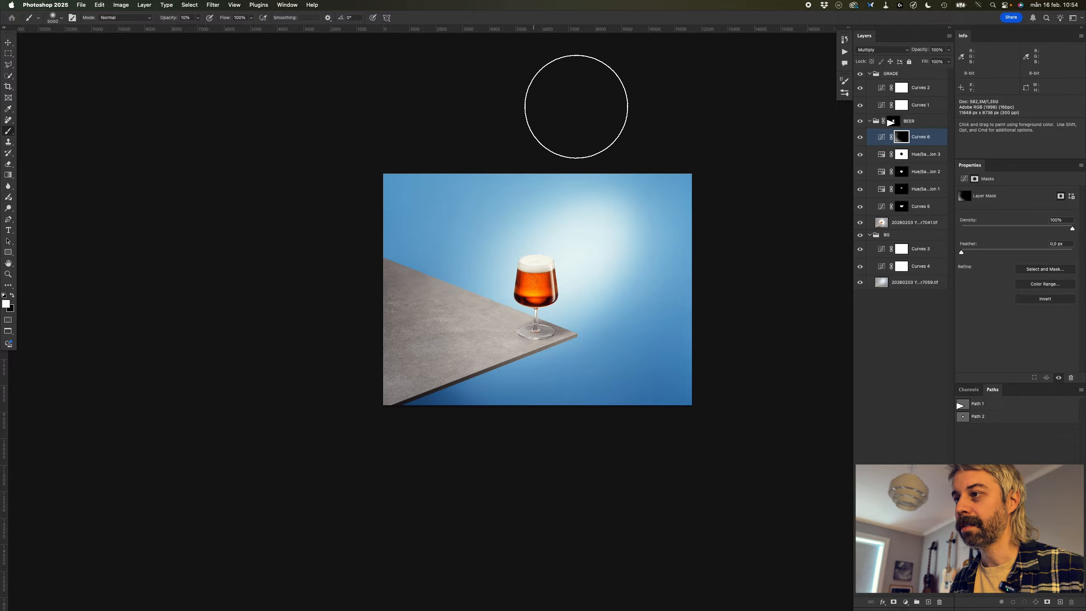
- Finish darkening the table with a white dab on the Curves 6 mask and compare it with the layer hidden
{"action": "left_click", "coordinate": [473, 300]}
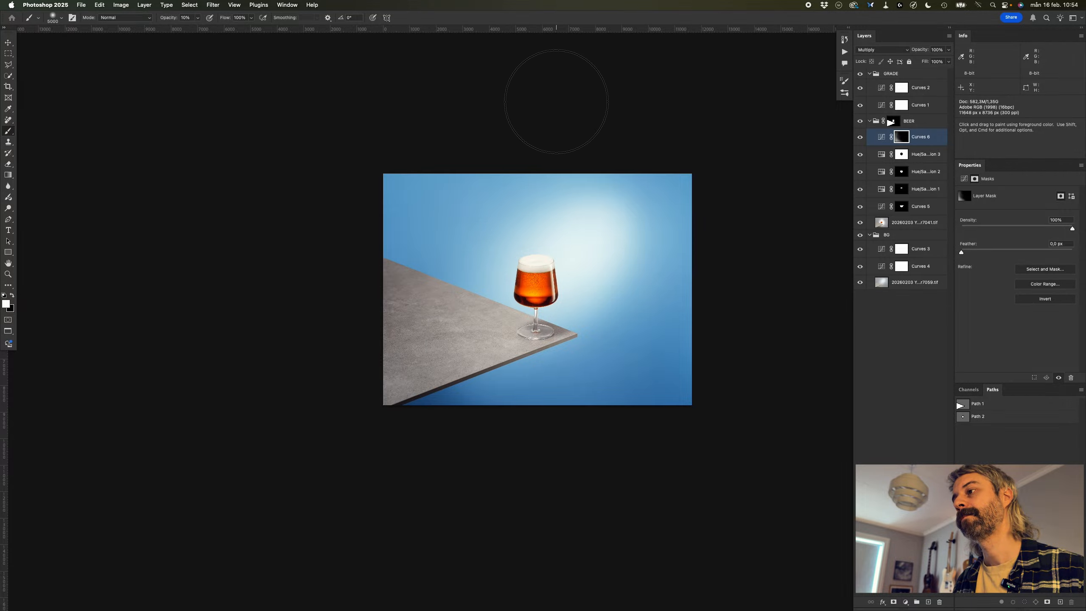
{"action": "left_click", "coordinate": [860, 138]}
{"action": "left_click", "coordinate": [860, 138]}
{"action": "left_click", "coordinate": [860, 137]}
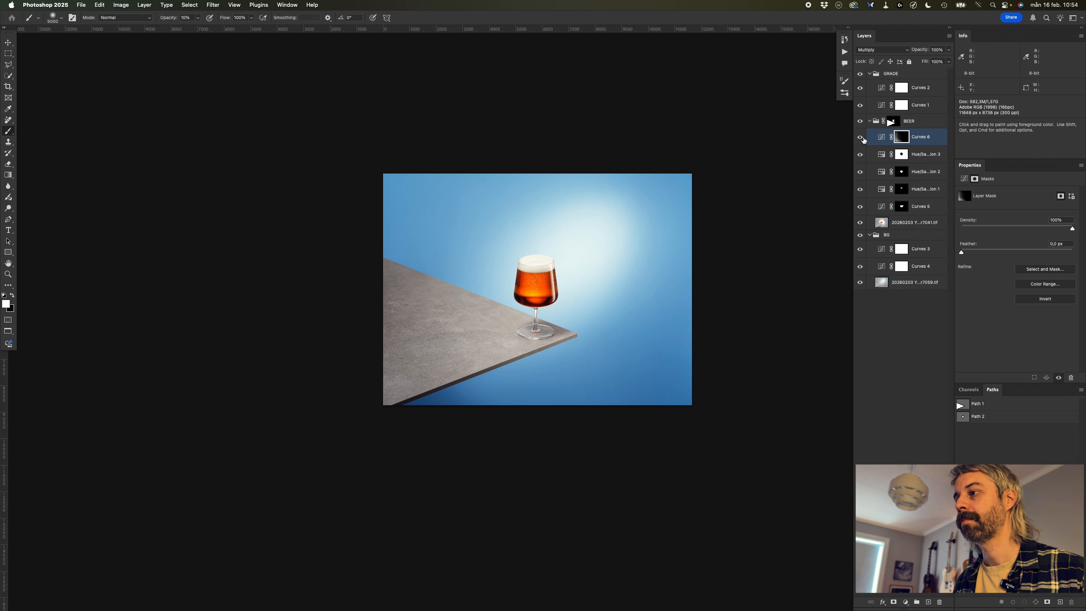
- Darken the blue background by pulling the RGB midtones of Curves 4 in the BG group down to an output of 91
{"action": "left_click", "coordinate": [607, 272], "text": "super"}
{"action": "left_click", "coordinate": [564, 338], "text": "alt+super"}
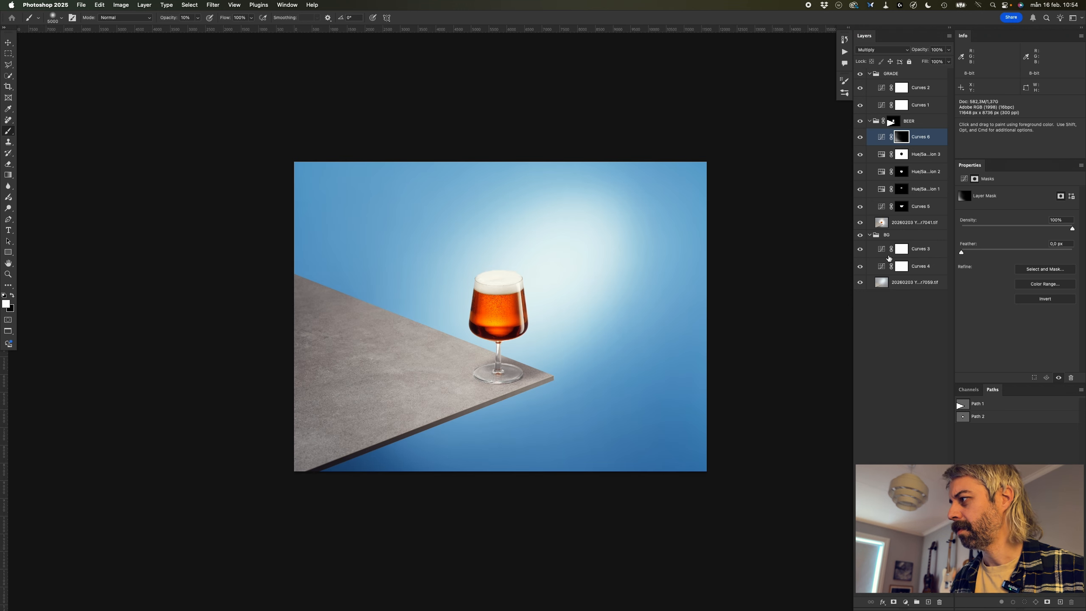
{"action": "left_click", "coordinate": [879, 268]}
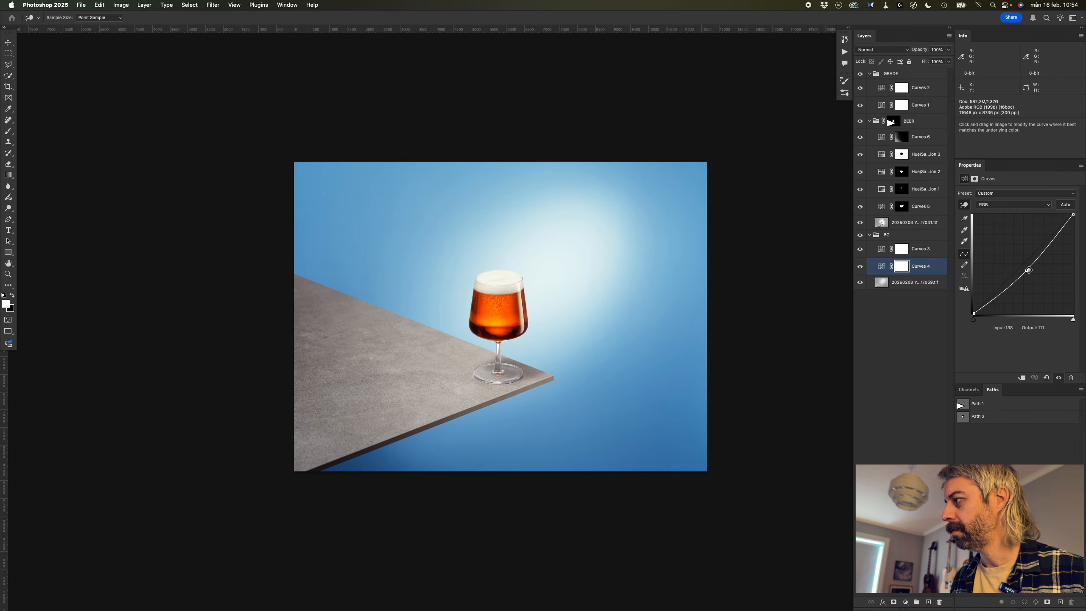
{"action": "left_click_drag", "start_coordinate": [1028, 270], "coordinate": [1029, 277]}
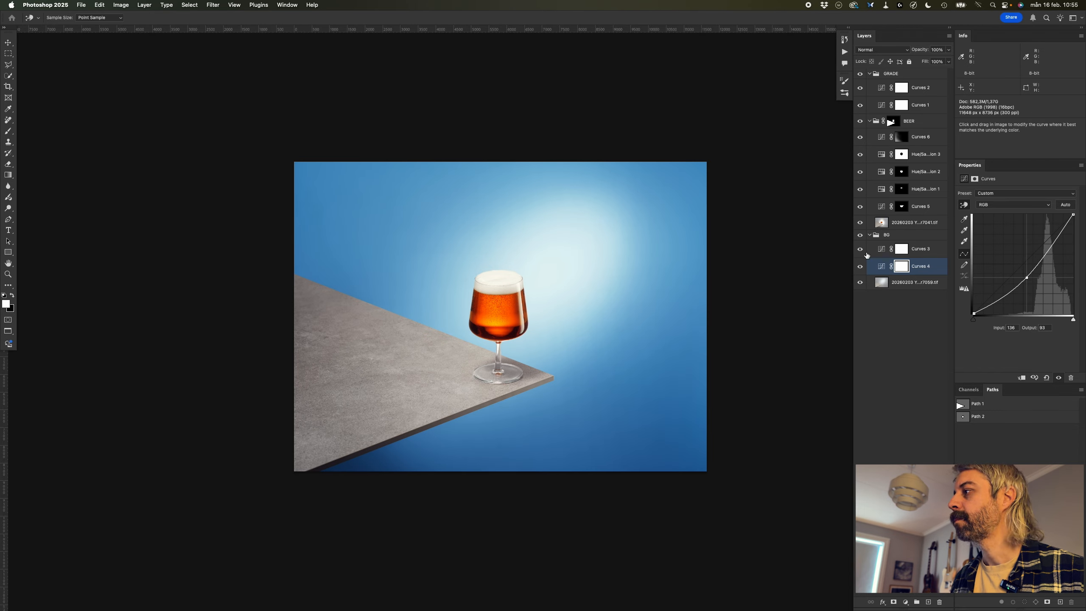
{"action": "left_click_drag", "start_coordinate": [1026, 277], "coordinate": [1028, 277]}
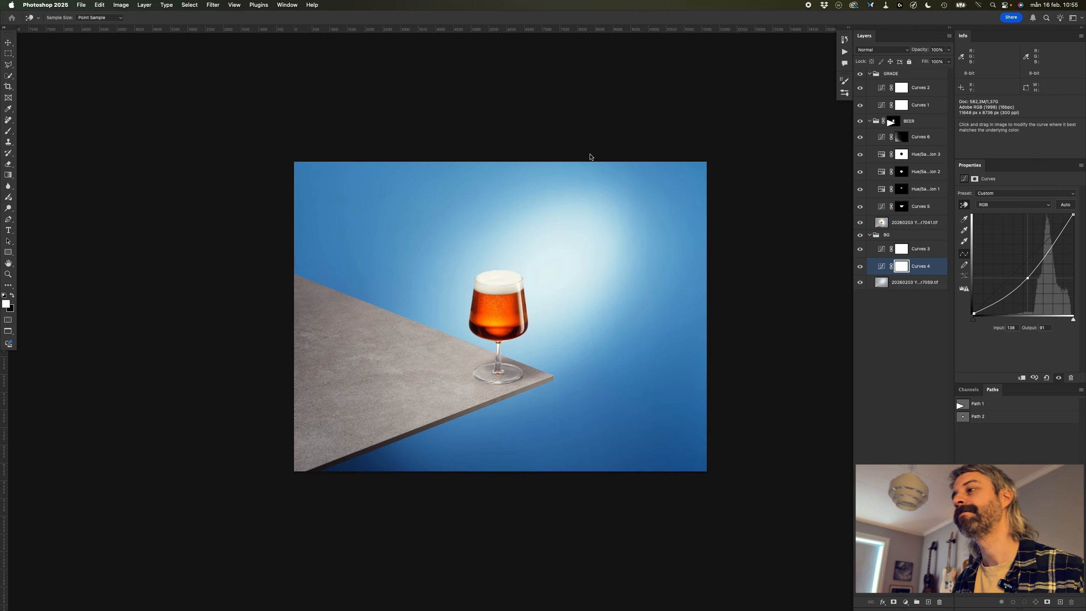
{"action": "mouse_move", "coordinate": [511, 287]}
{"action": "left_mouse_down"}
{"action": "mouse_move", "coordinate": [525, 287]}
{"action": "mouse_move", "coordinate": [506, 287]}
{"action": "left_mouse_up"}
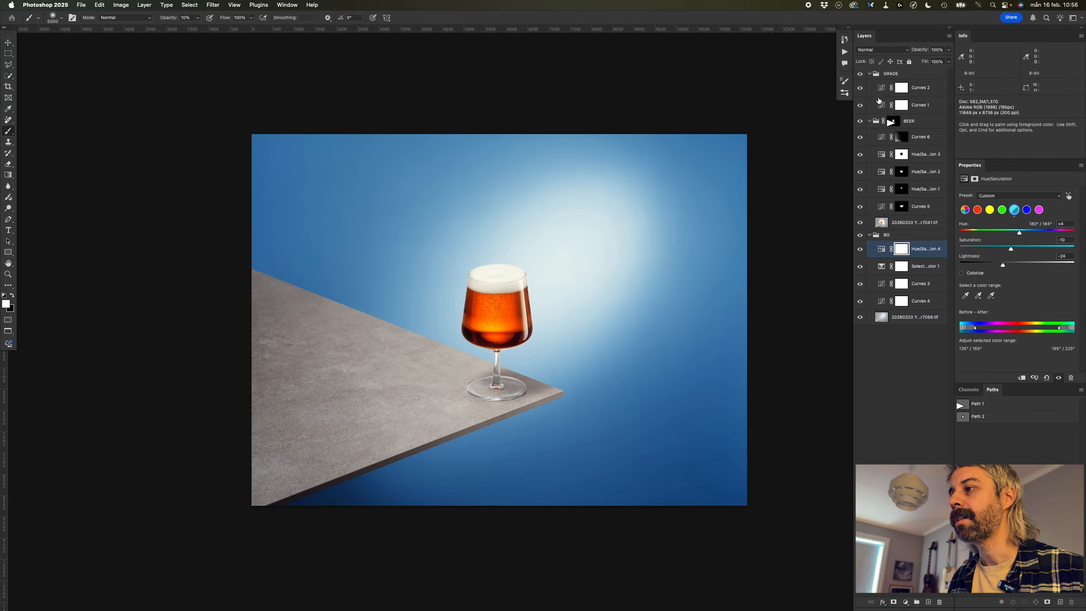
- Add a Curves adjustment above Curves 1 in the GRADE group, deepen the shadows, anchor the midtones, and compare it on and off
{"action": "left_click", "coordinate": [879, 90]}
{"action": "left_click", "coordinate": [884, 103]}
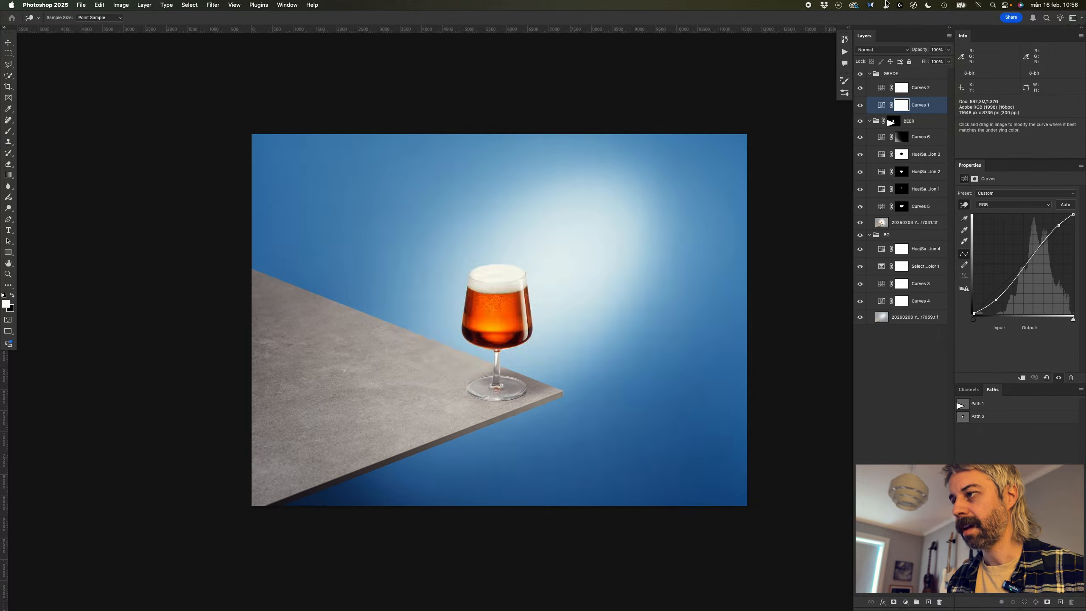
{"action": "key", "text": "super+m"}
{"action": "key", "text": "Return"}
{"action": "left_click", "coordinate": [999, 287]}
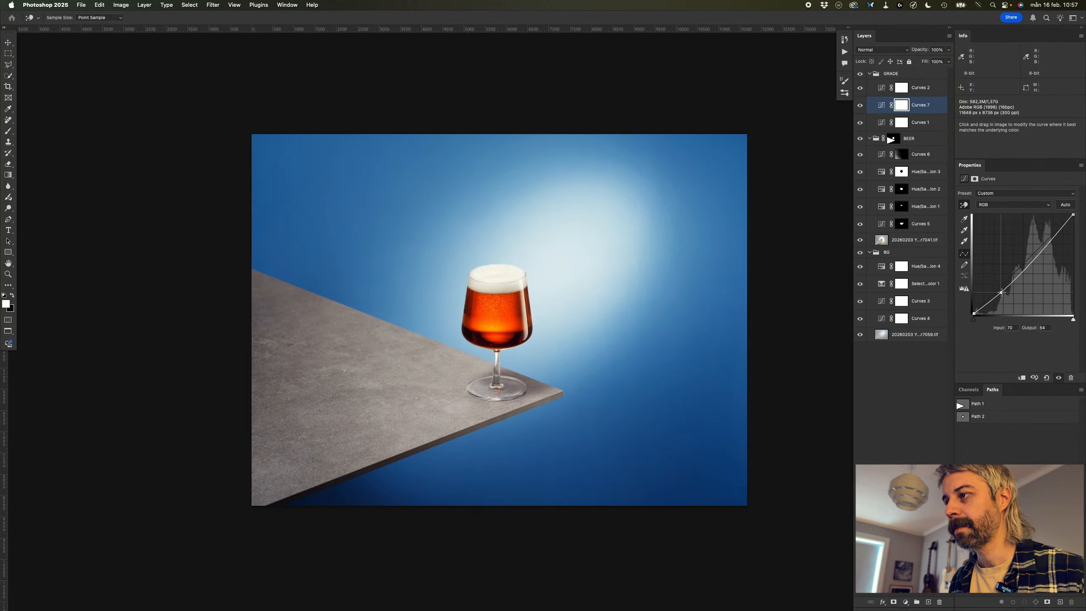
{"action": "left_click", "coordinate": [1035, 255]}
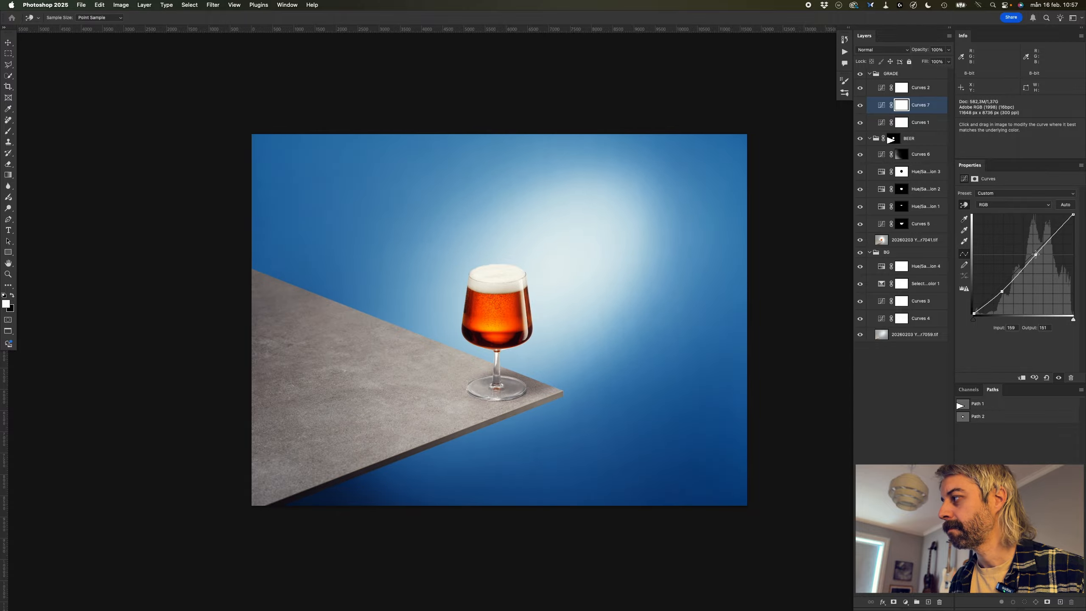
{"action": "left_click", "coordinate": [860, 107]}
{"action": "left_click", "coordinate": [860, 107]}
{"action": "left_click", "coordinate": [860, 107]}
{"action": "left_click", "coordinate": [860, 107]}
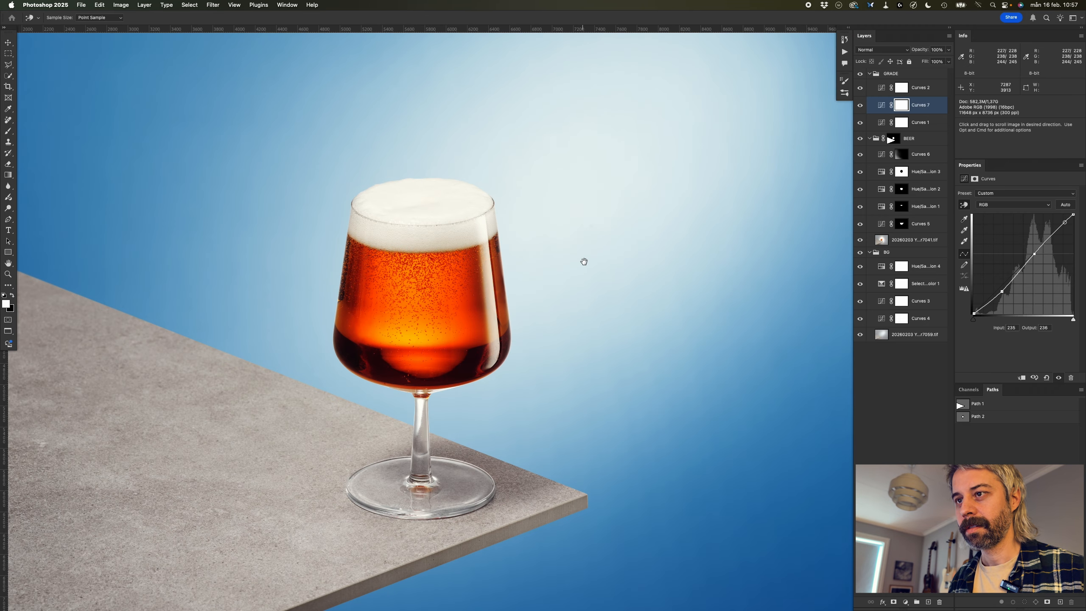
{"action": "left_click_drag", "start_coordinate": [584, 263], "coordinate": [627, 247]}
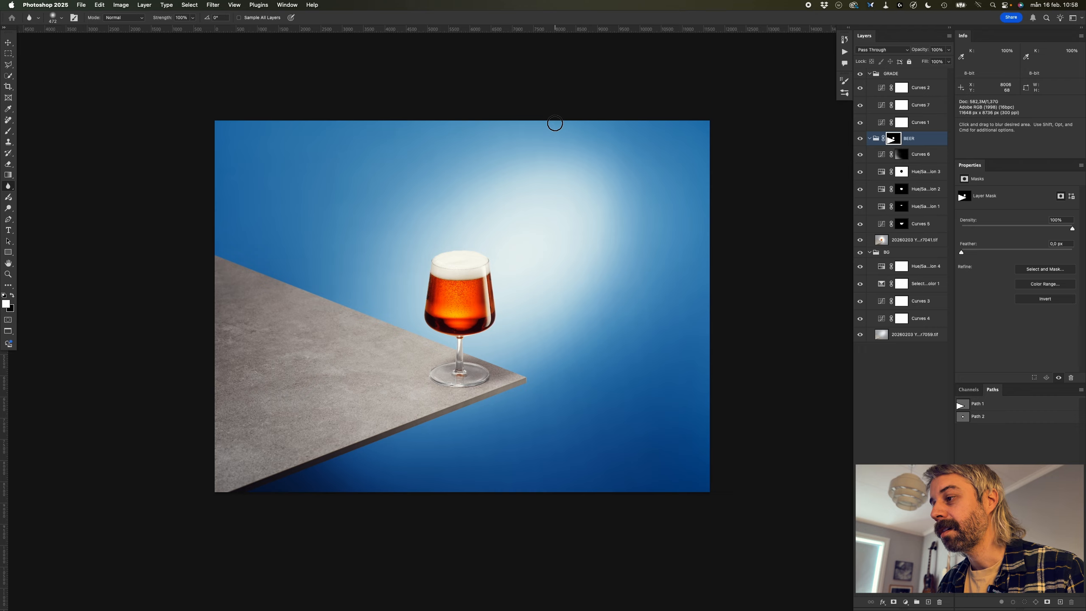
- Raise the black point of the Blue channel in Curves 2 to tint the shadows, and anchor its upper tones
{"action": "left_click", "coordinate": [883, 90]}
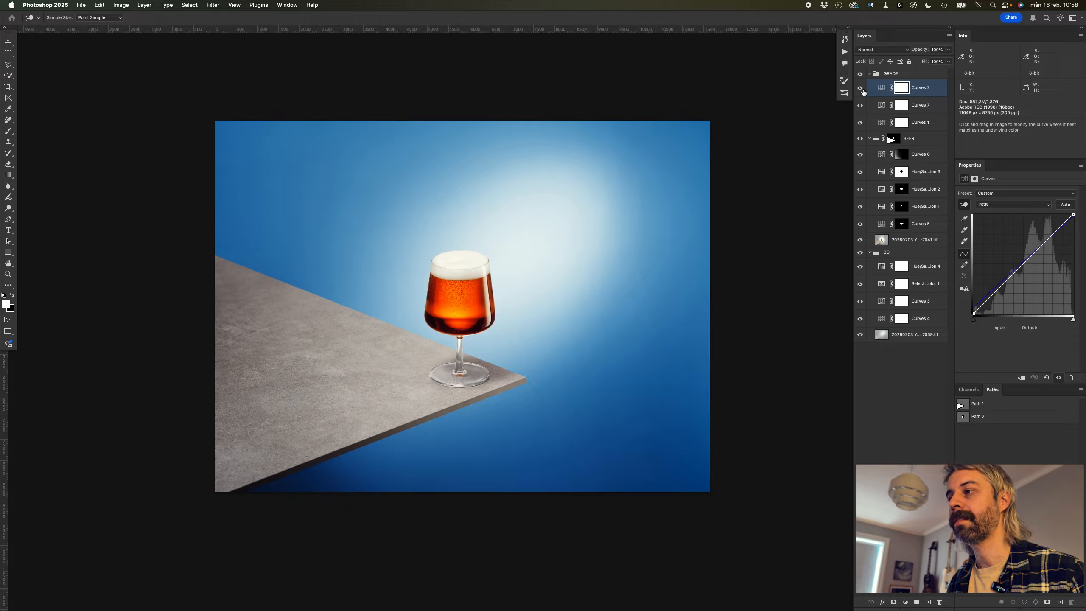
{"action": "left_click", "coordinate": [1020, 204]}
{"action": "left_click", "coordinate": [1005, 233]}
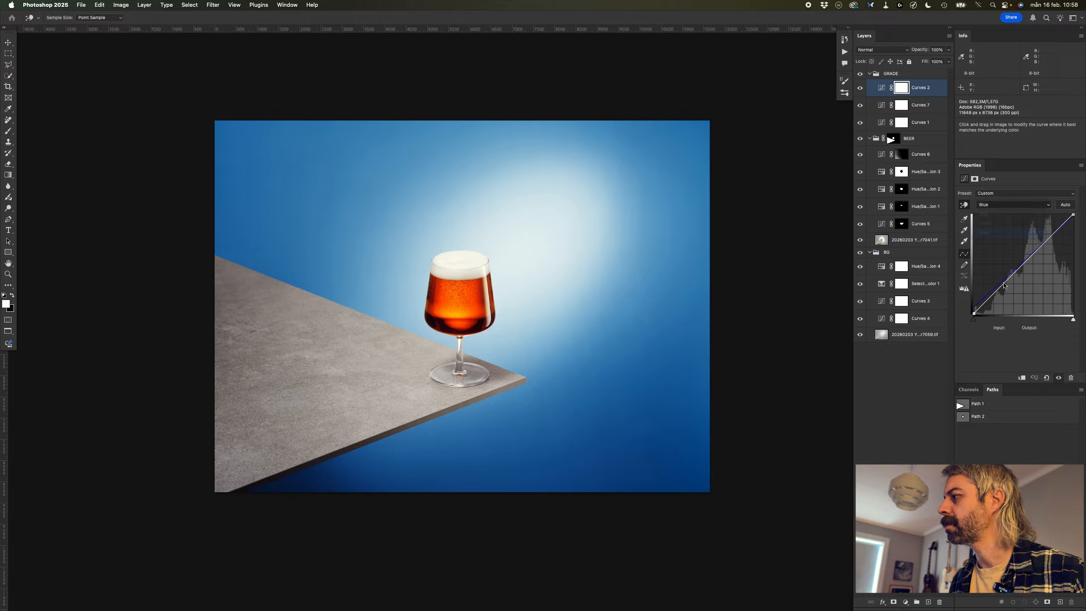
{"action": "left_click_drag", "start_coordinate": [973, 313], "coordinate": [941, 292]}
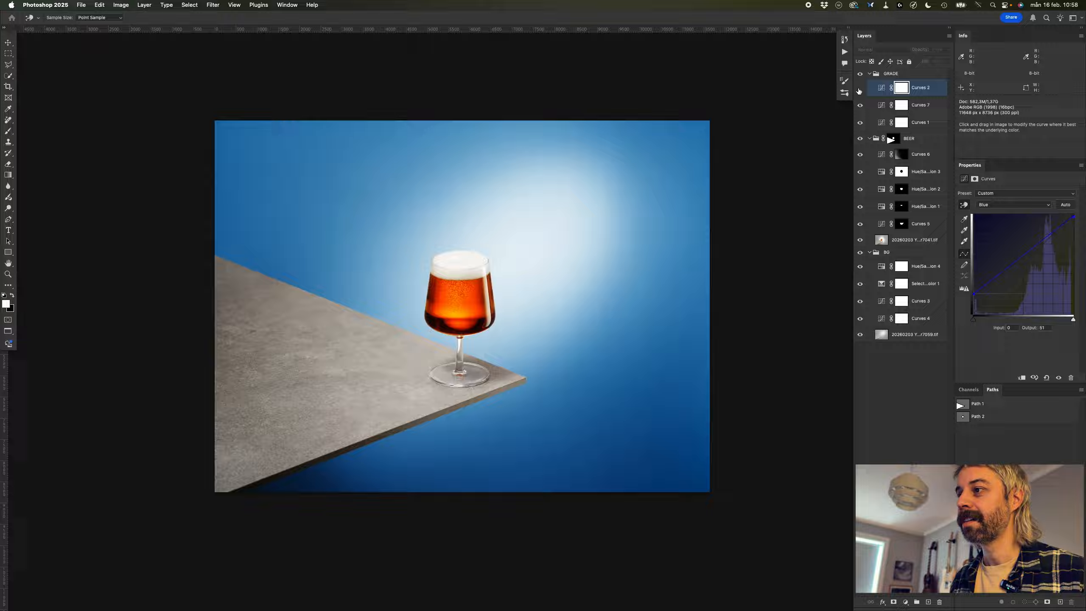
{"action": "left_click_drag", "start_coordinate": [973, 296], "coordinate": [974, 296]}
{"action": "left_click", "coordinate": [1046, 240]}
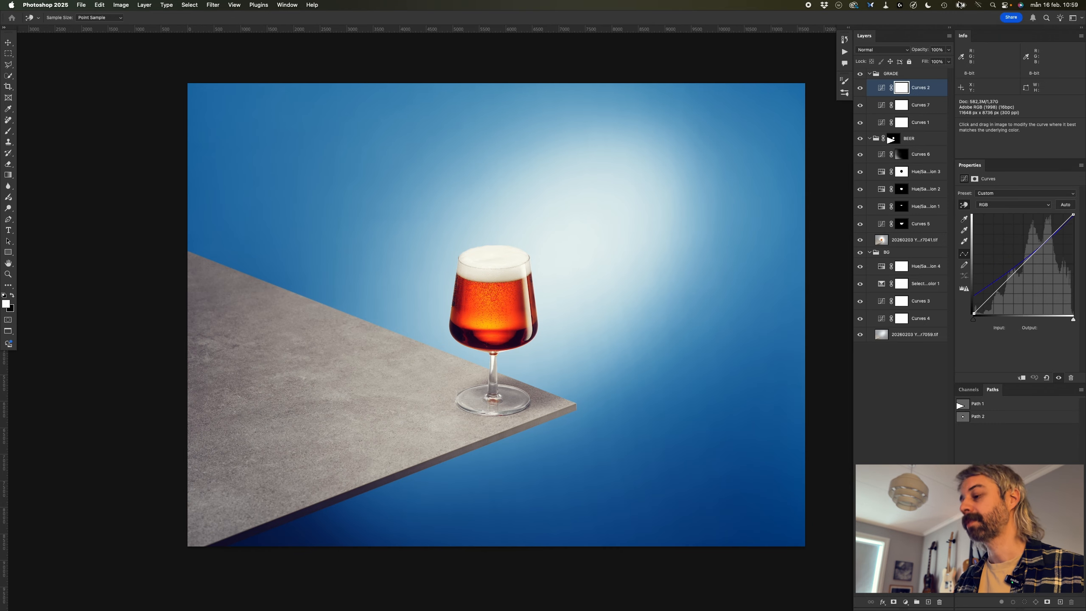
- Add a Curves adjustment at the top of the GRADE group, lower the Green channel midtones from input 130 to 117, and compare it
{"action": "key", "text": "super+m"}
{"action": "key", "text": "Return"}
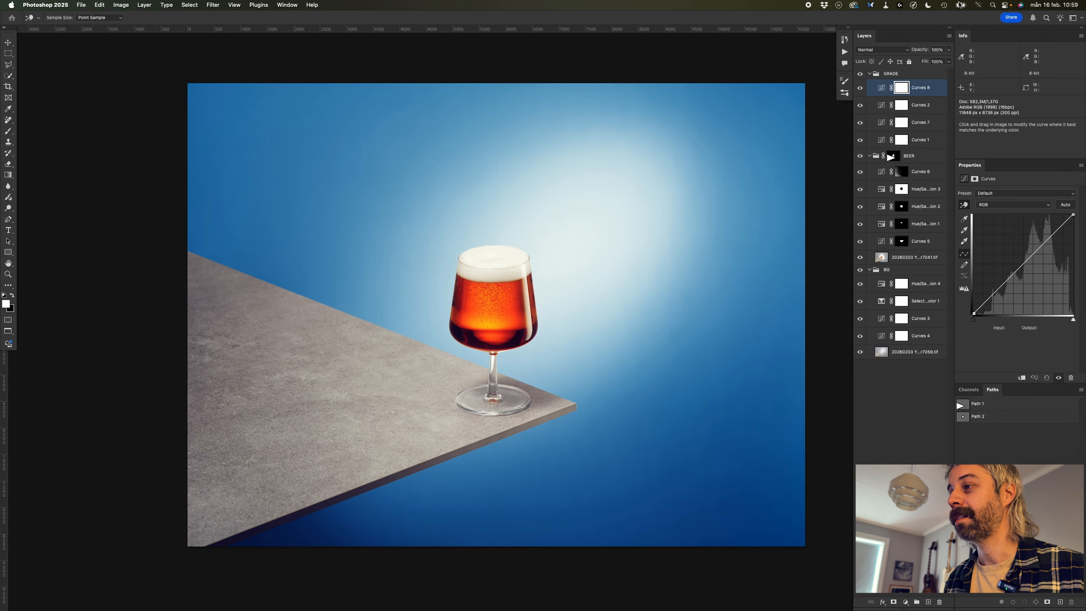
{"action": "left_click", "coordinate": [1012, 204]}
{"action": "left_click", "coordinate": [1009, 226]}
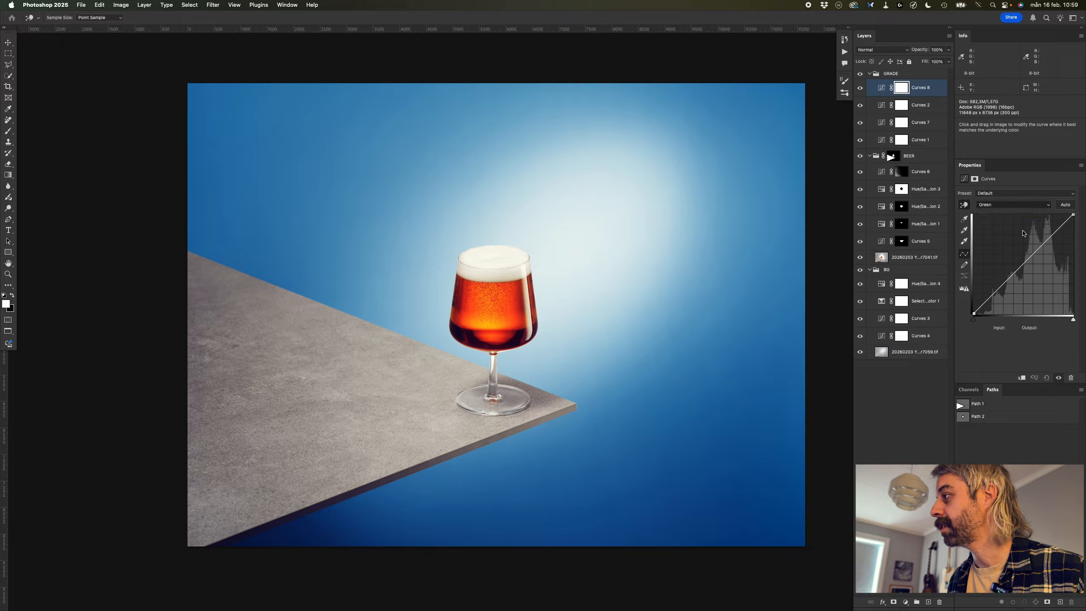
{"action": "left_click_drag", "start_coordinate": [1021, 267], "coordinate": [1025, 268]}
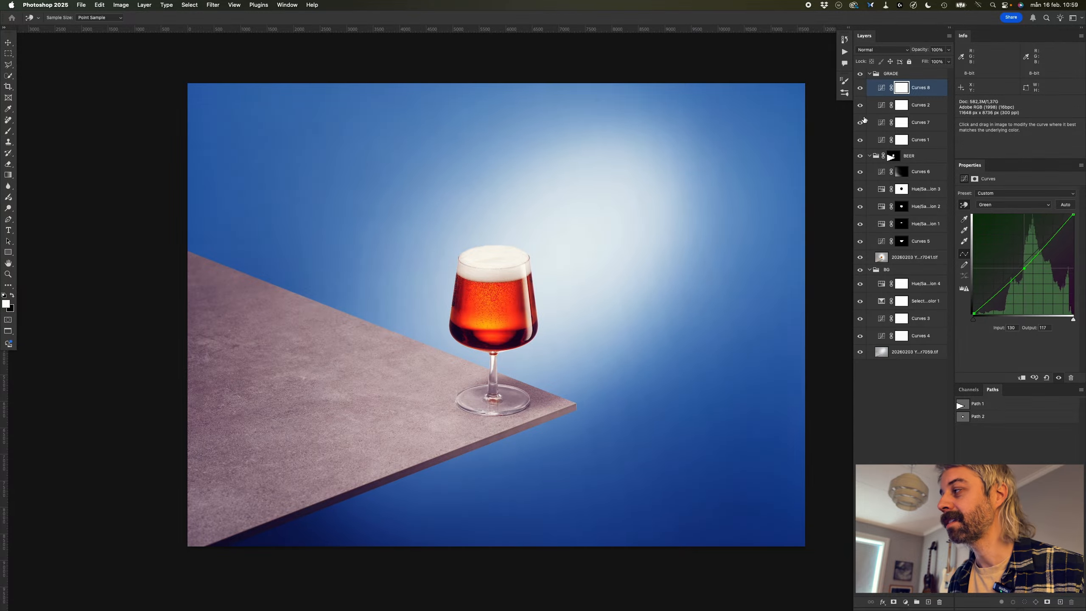
{"action": "left_click", "coordinate": [860, 87]}
{"action": "left_click", "coordinate": [860, 88]}
- Pull the midtones of the Blue and Red channels down slightly on Curves 8
{"action": "key", "text": "super+minus"}
{"action": "left_click", "coordinate": [1012, 205]}
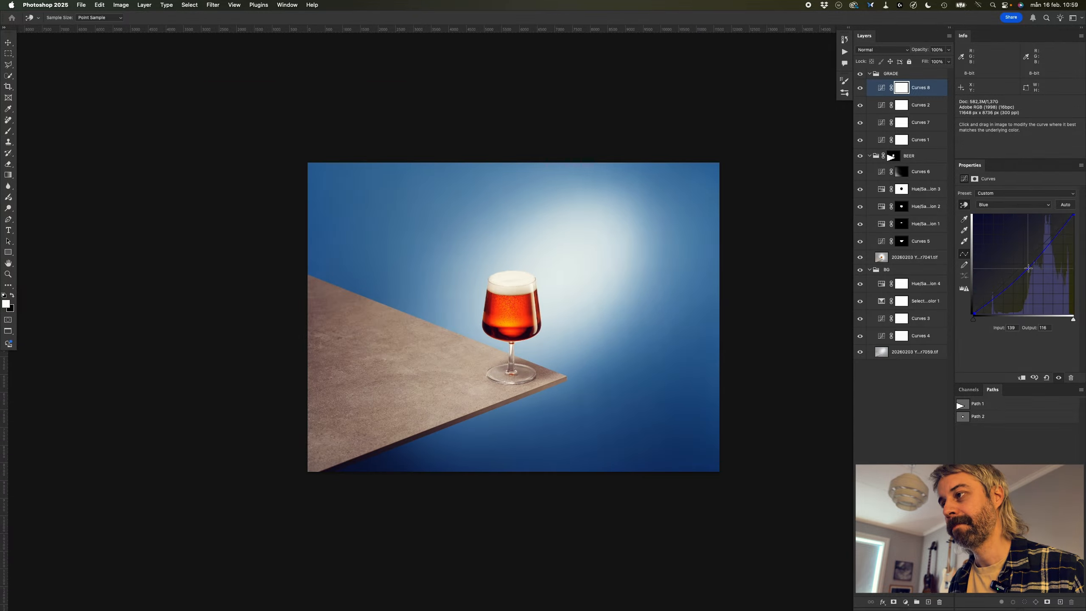
{"action": "left_click_drag", "start_coordinate": [1028, 268], "coordinate": [1028, 266]}
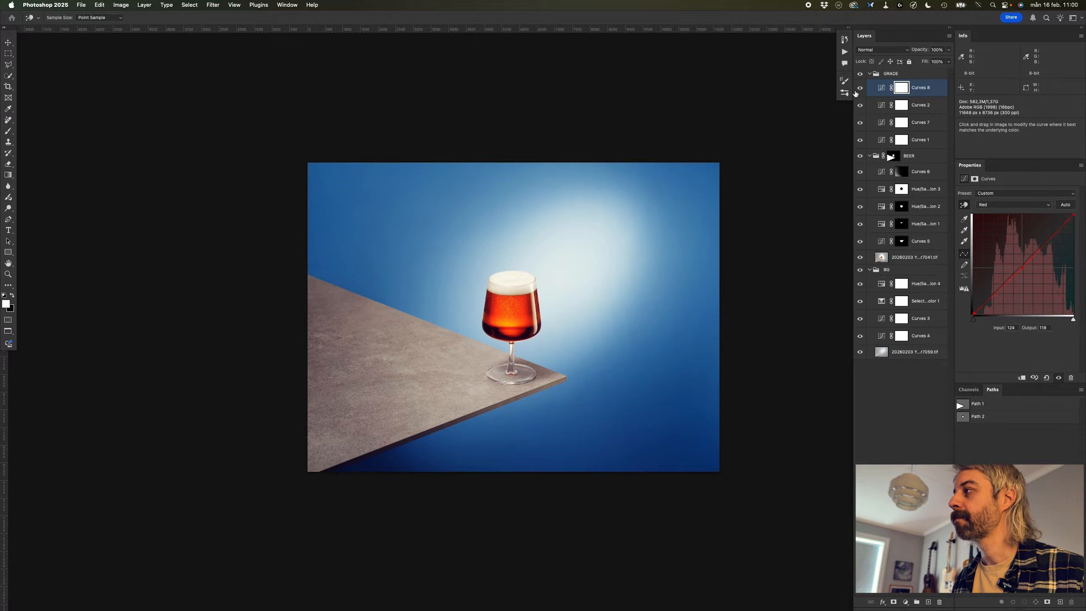
- Shift the Reds hue of the beer's Hue/Saturation 2 adjustment to +19 for a more amber colour
{"action": "key", "text": "super+plus"}
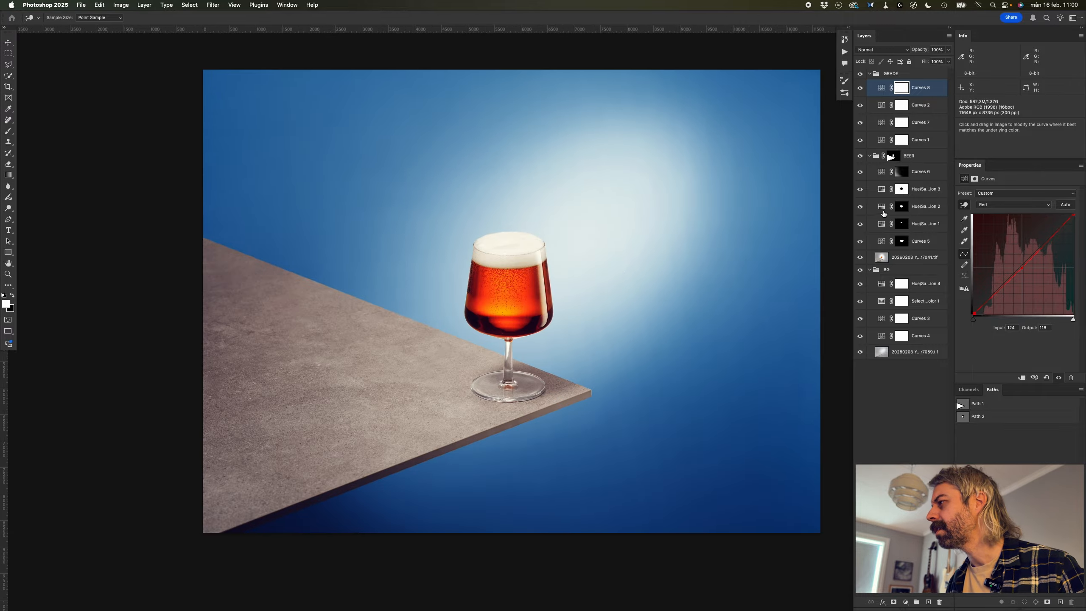
{"action": "left_click", "coordinate": [881, 226]}
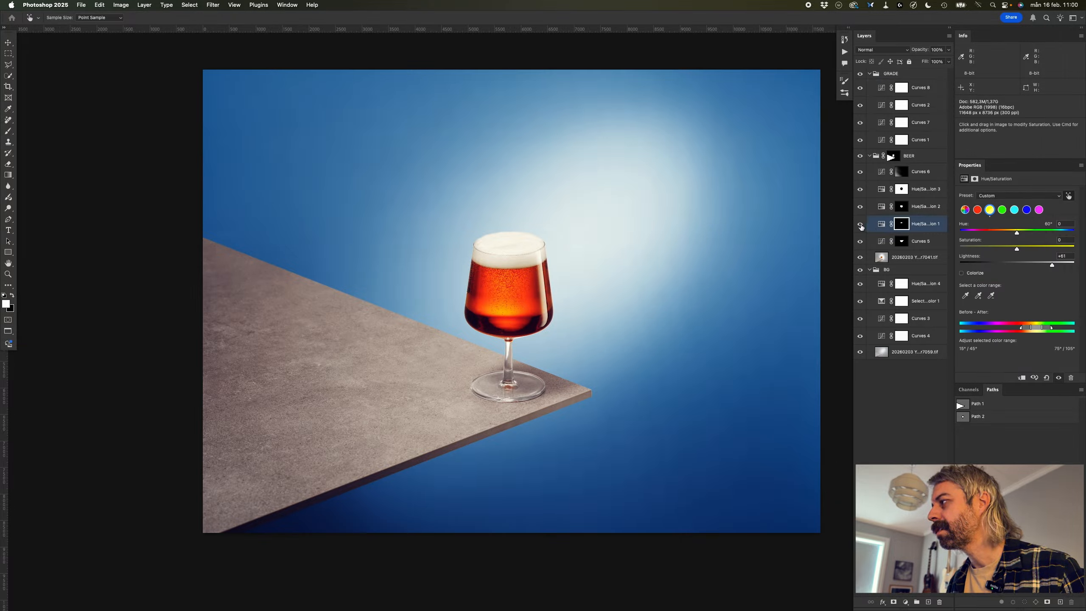
{"action": "left_click", "coordinate": [880, 207]}
{"action": "left_click", "coordinate": [861, 209]}
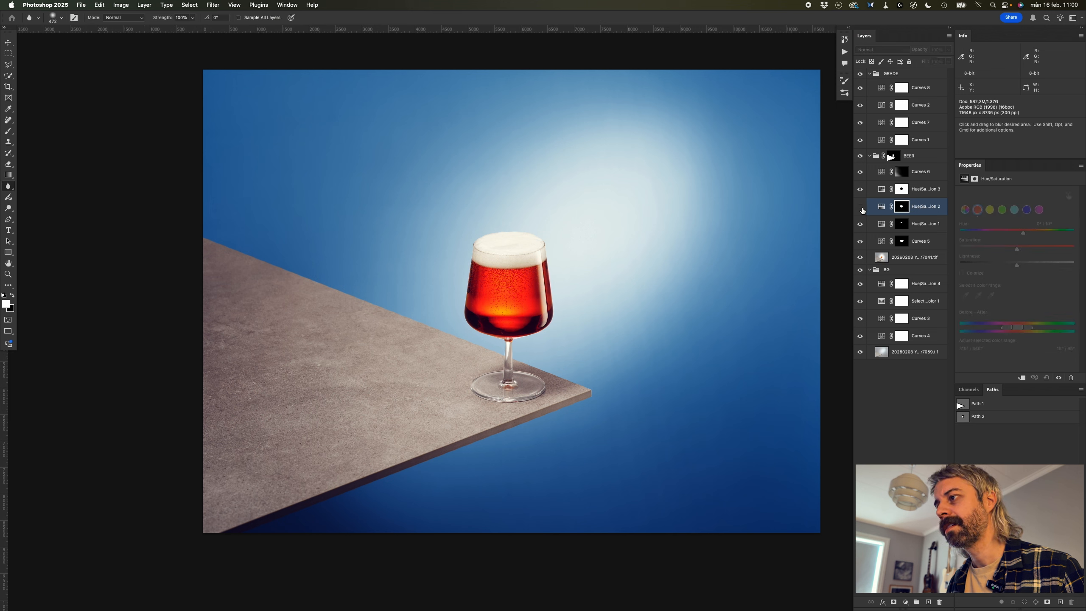
{"action": "left_click", "coordinate": [861, 208]}
{"action": "left_click", "coordinate": [1064, 223]}
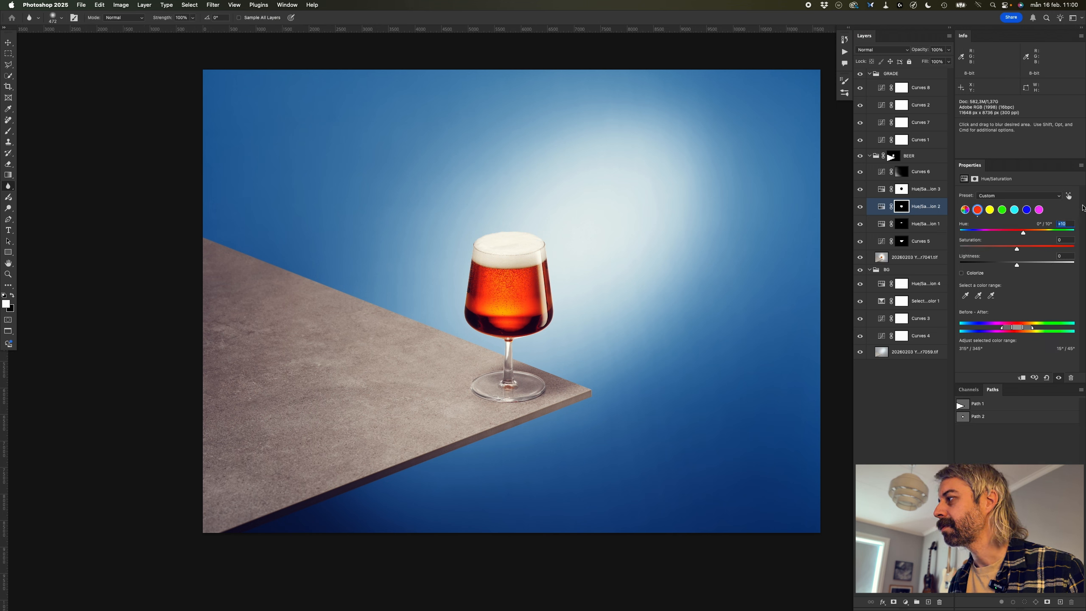
{"action": "key", "text": "shift+Up"}
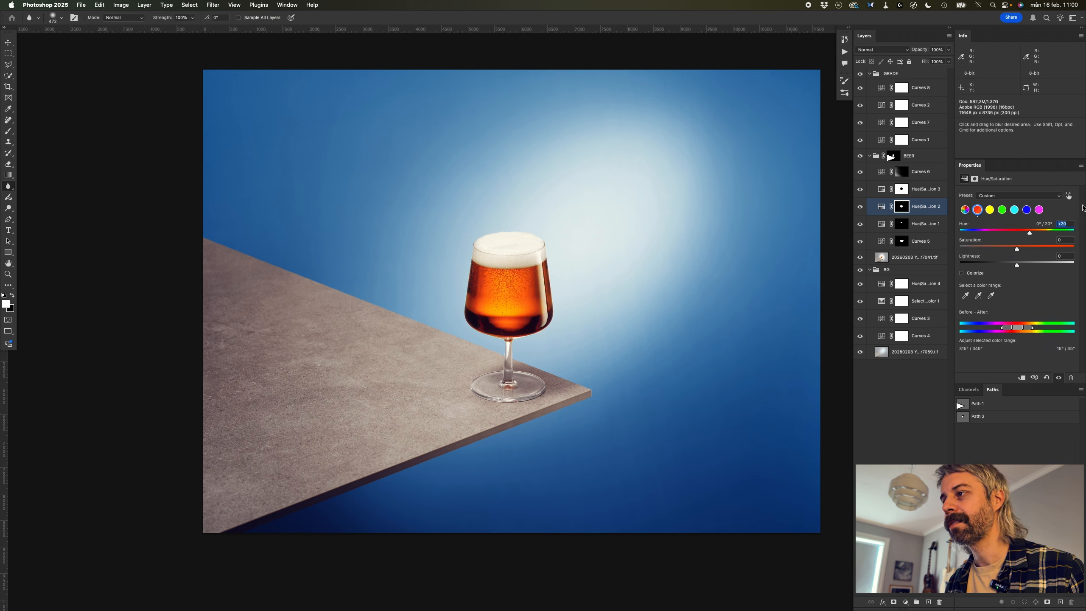
{"action": "key", "text": "shift+Down"}
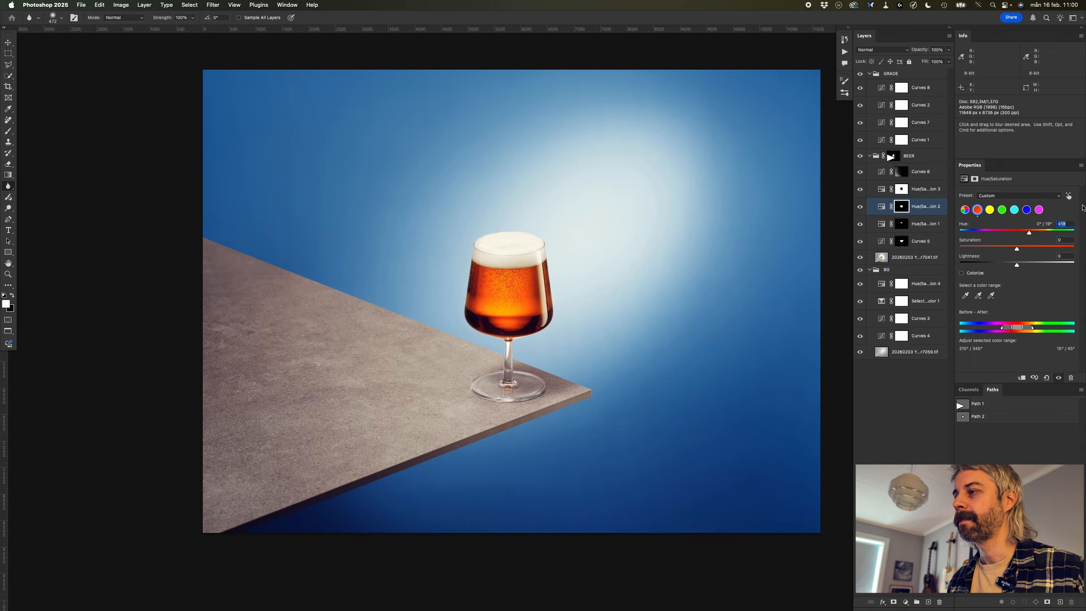
- Compare the image with and without Curves 8 and Curves 2, and the beer with and without Hue/Saturation 2
{"action": "left_click", "coordinate": [859, 87]}
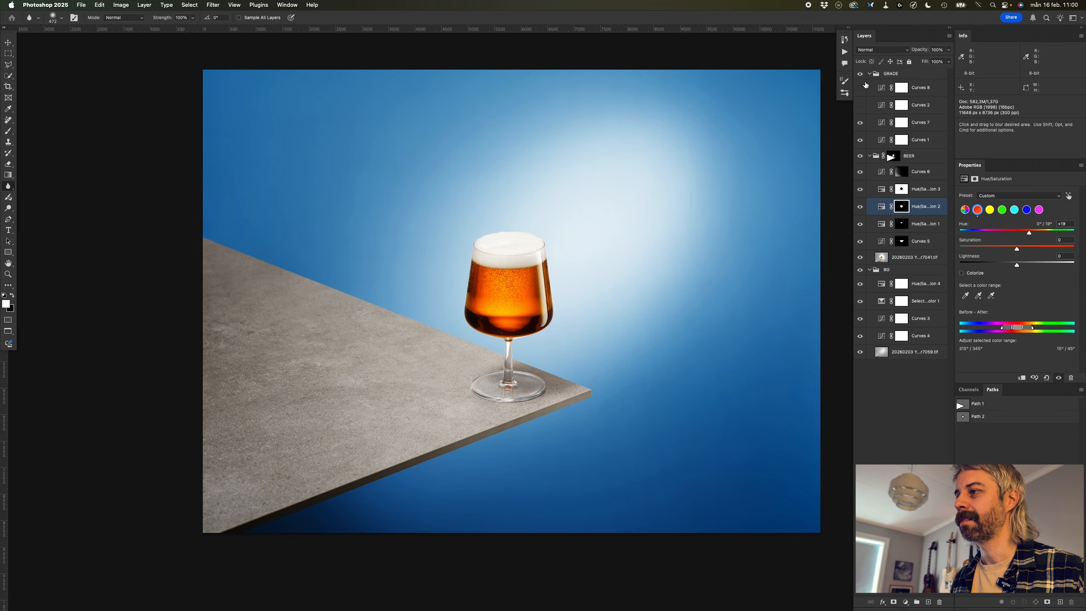
{"action": "left_click", "coordinate": [860, 88]}
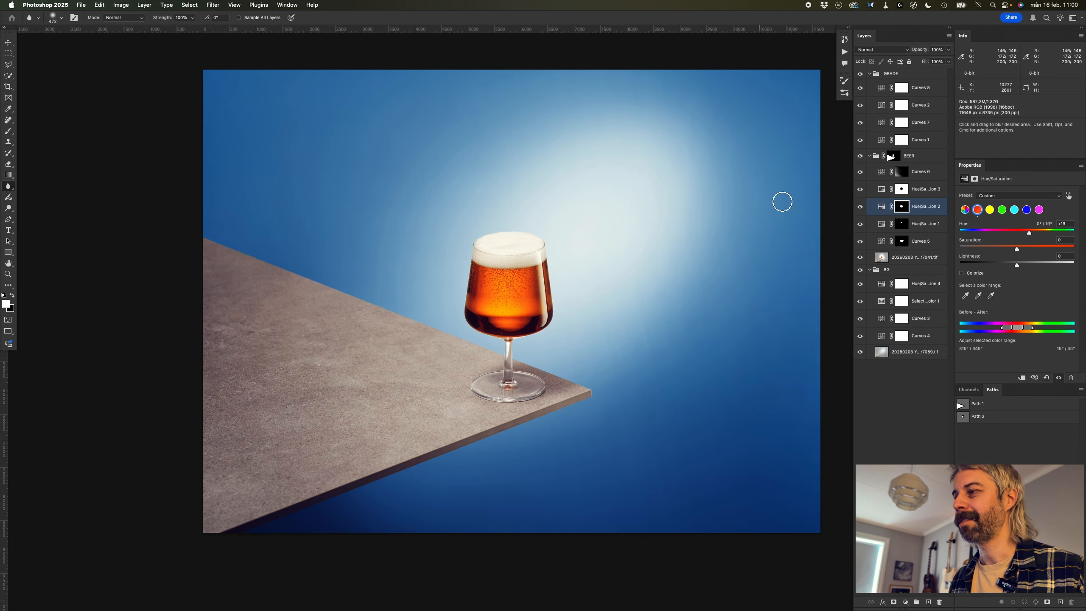
{"action": "left_click", "coordinate": [860, 207]}
{"action": "left_click", "coordinate": [860, 206]}
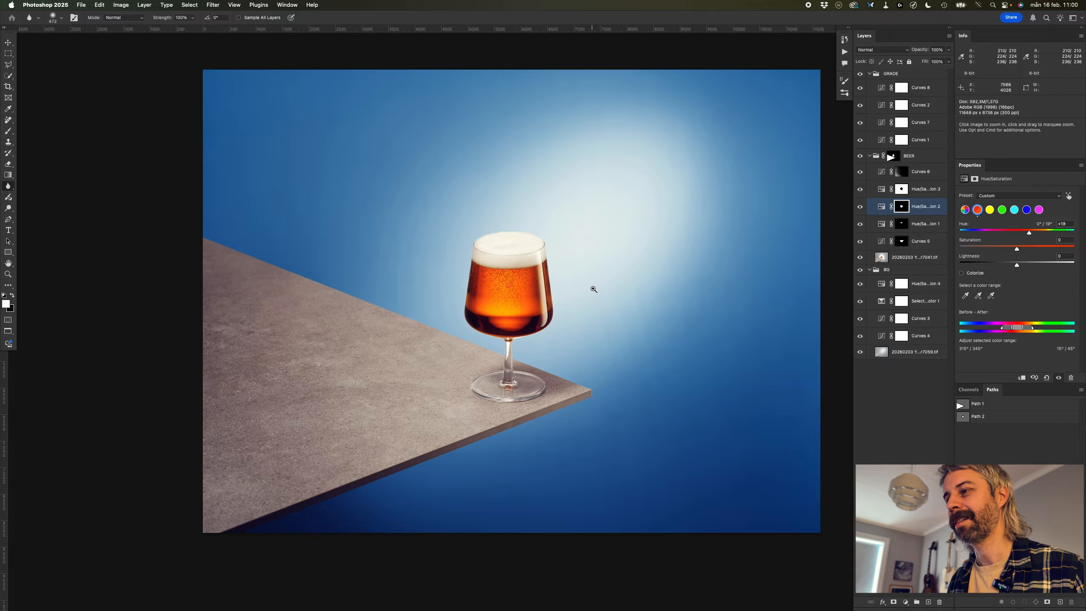
{"action": "scroll", "coordinate": [594, 291], "scroll_direction": "down", "scroll_amount": 1}
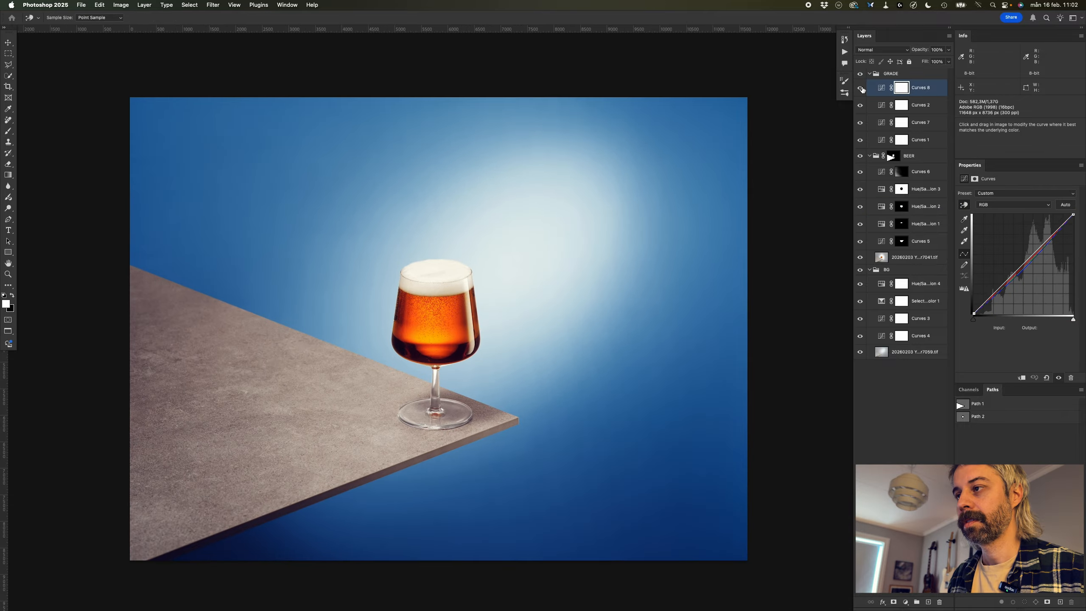
- Move Curves 8 from the GRADE group to the top of the BG group and compare the background with it on and off
{"action": "left_click", "coordinate": [859, 87]}
{"action": "left_click", "coordinate": [859, 87]}
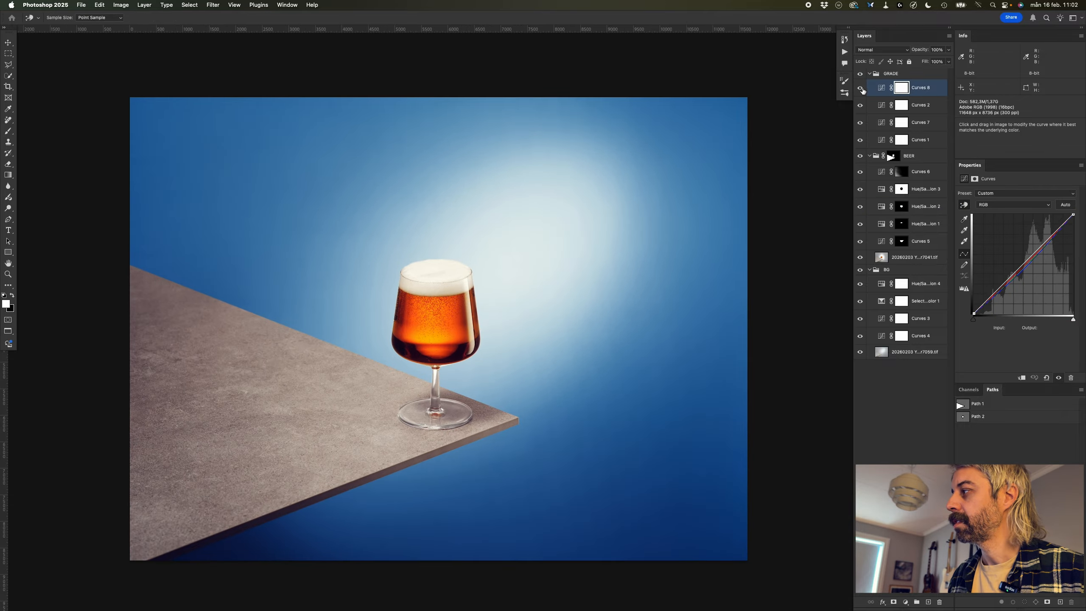
{"action": "left_click_drag", "start_coordinate": [881, 89], "coordinate": [924, 277]}
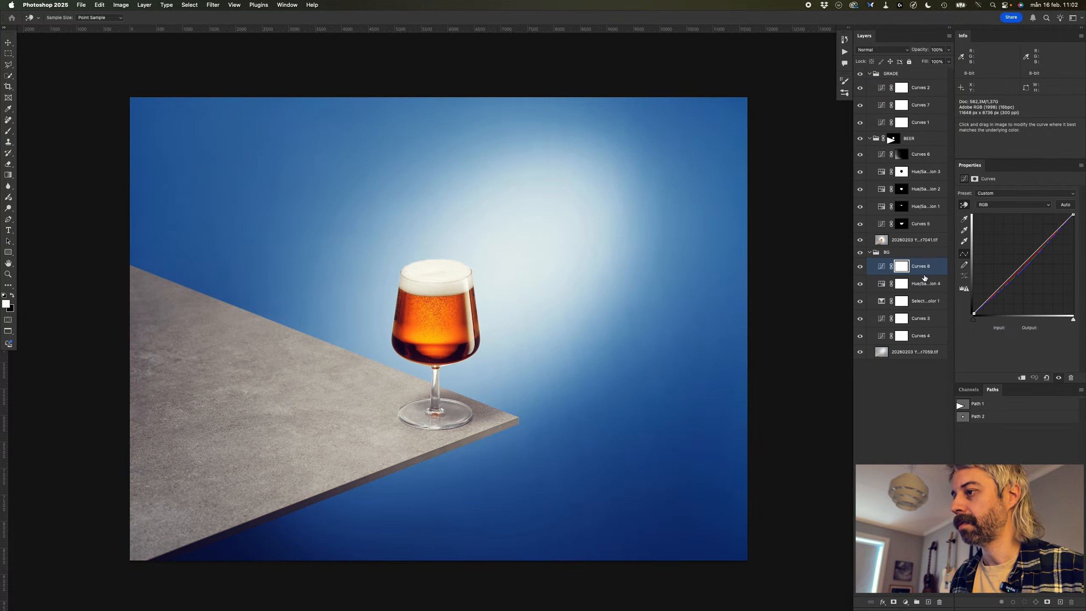
{"action": "left_click", "coordinate": [860, 266]}
{"action": "left_click", "coordinate": [860, 267]}
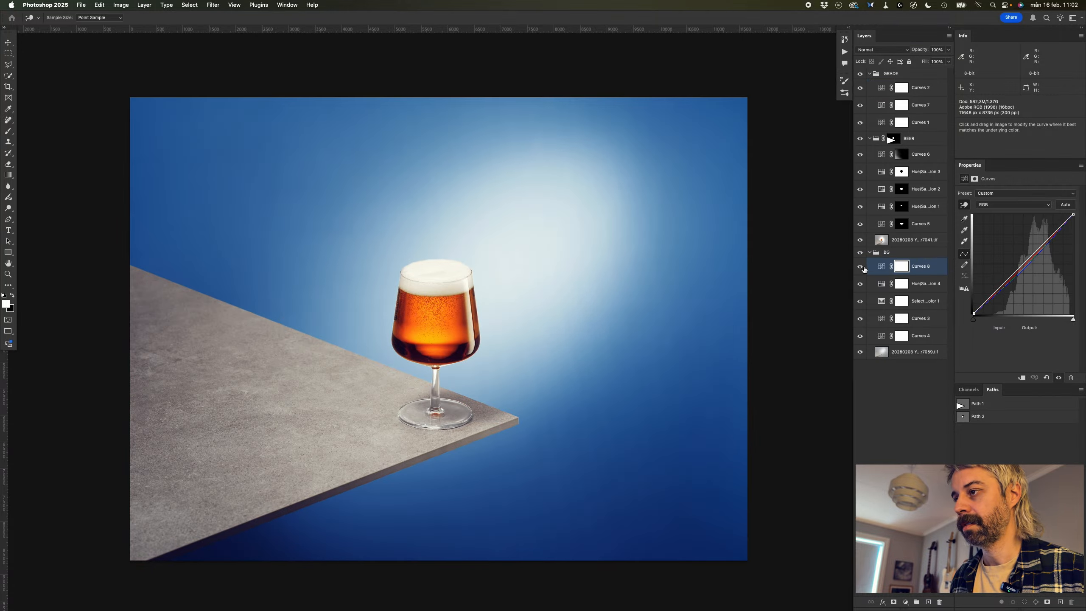
{"action": "left_click", "coordinate": [861, 267]}
{"action": "left_click", "coordinate": [860, 267]}
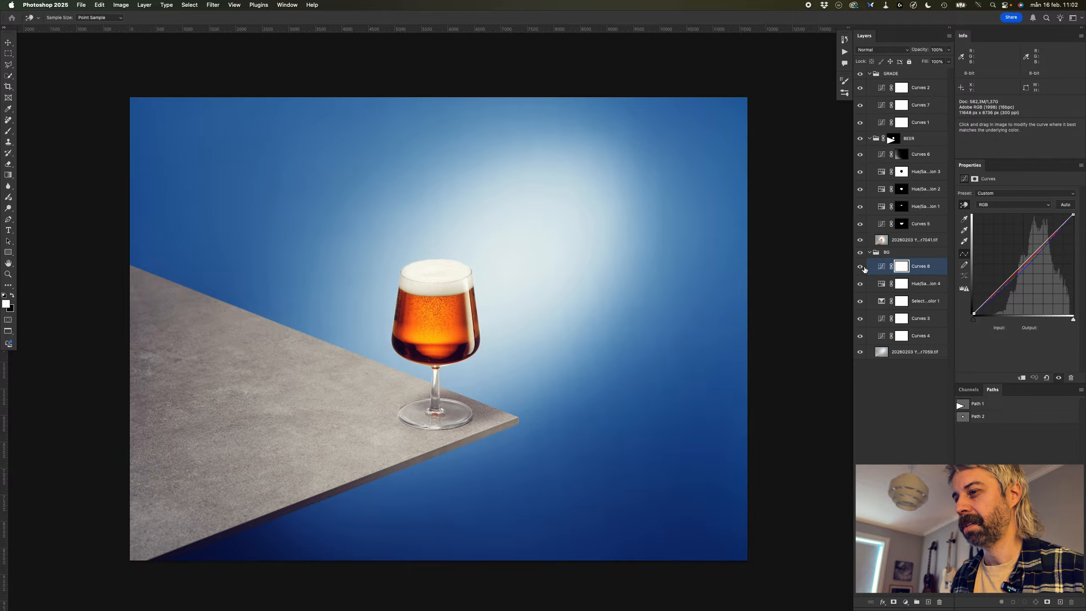
- Try Curves 8 at the top of the GRADE group, return it to the top of BG, and compare the background with it on and off
{"action": "left_click", "coordinate": [860, 267]}
{"action": "left_click", "coordinate": [861, 267]}
{"action": "left_click_drag", "start_coordinate": [917, 267], "coordinate": [915, 81]}
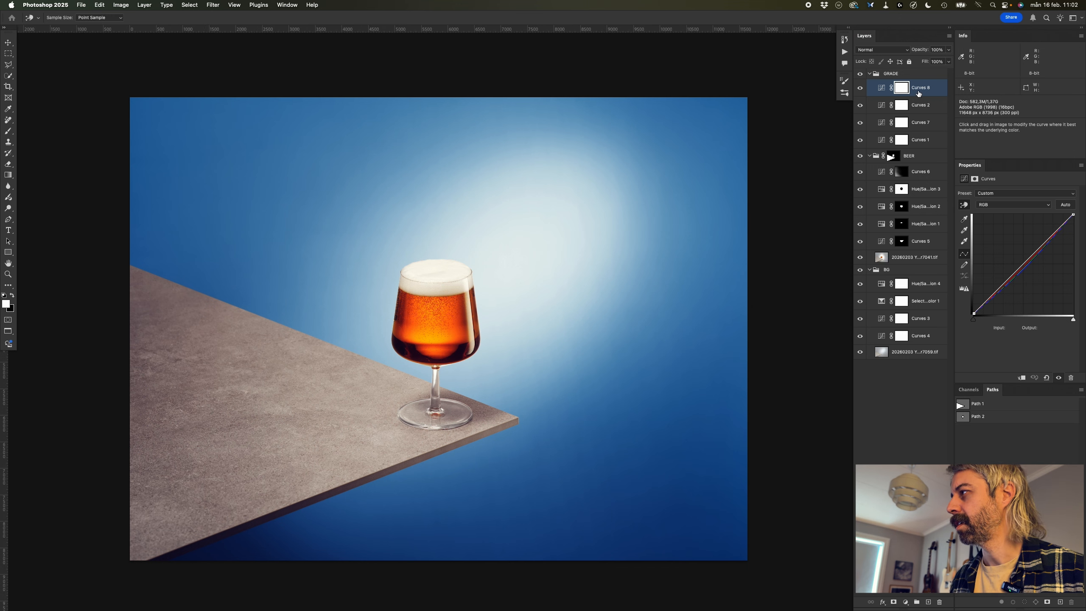
{"action": "left_click_drag", "start_coordinate": [918, 94], "coordinate": [938, 278]}
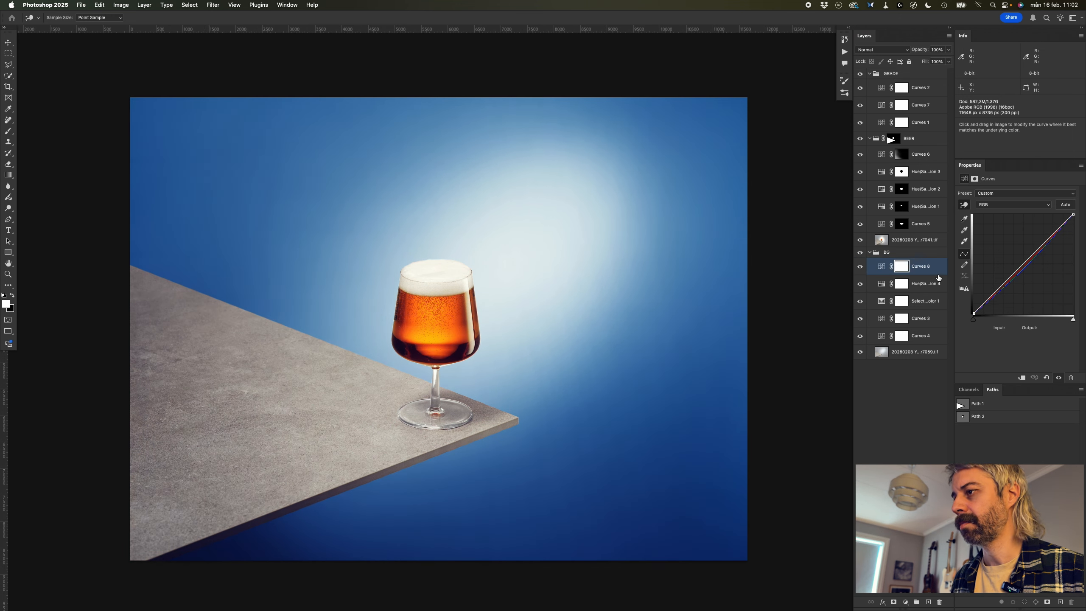
{"action": "left_click", "coordinate": [859, 267]}
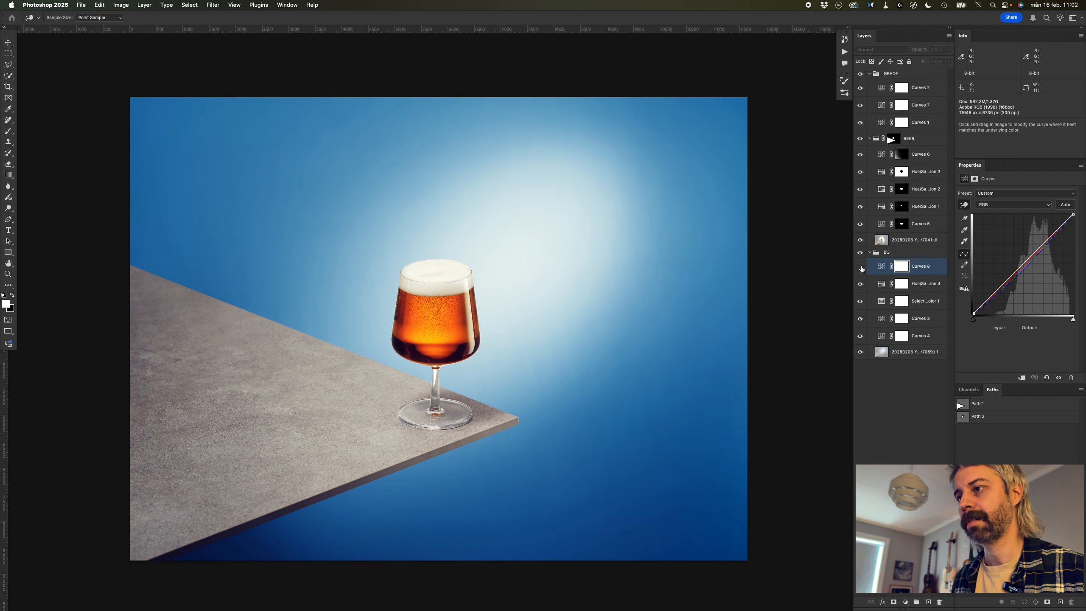
{"action": "left_click", "coordinate": [860, 266]}
- Examine the blue background gradient and its bright glow around the beer glass, from the whole image to close up
{"action": "left_click_drag", "start_coordinate": [507, 309], "coordinate": [477, 309]}
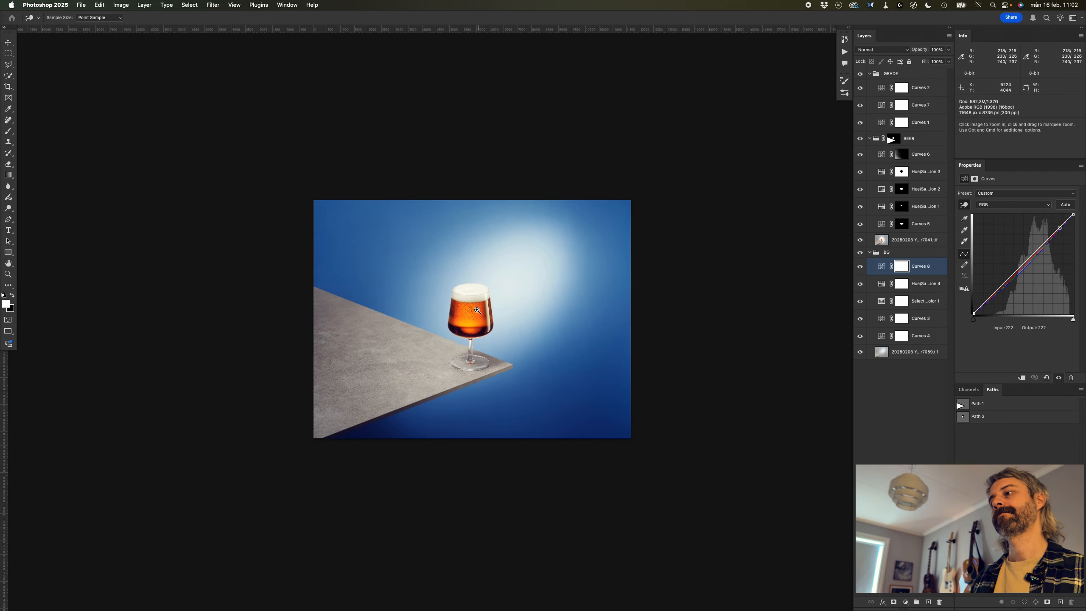
{"action": "key", "text": "super+equal"}
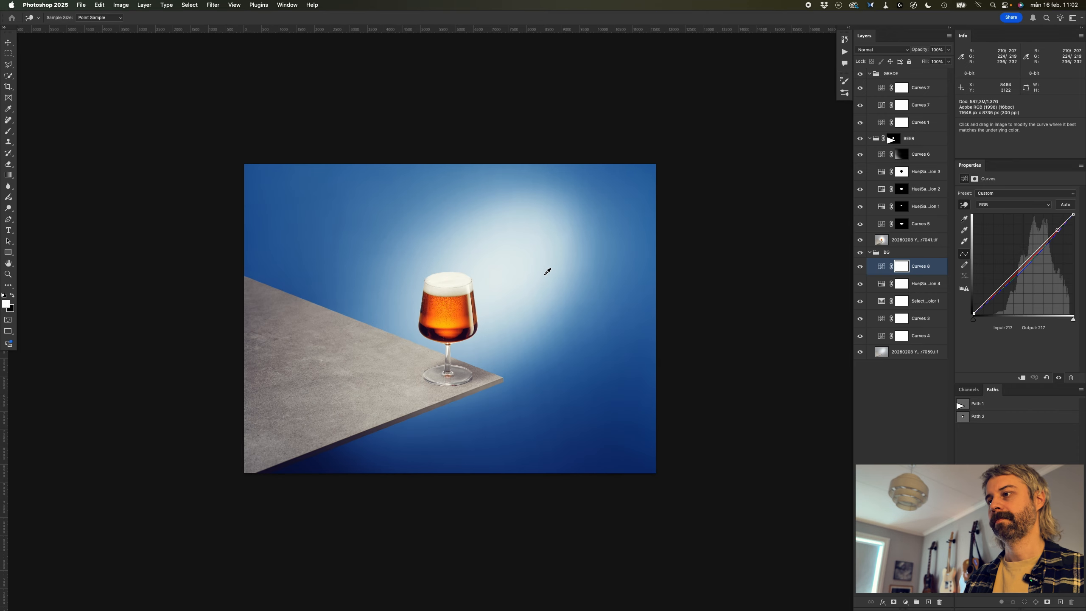
{"action": "key", "text": "super+equal"}
{"action": "key", "text": "super+equal"}
{"action": "key", "text": "super+equal"}
{"action": "key", "text": "space"}
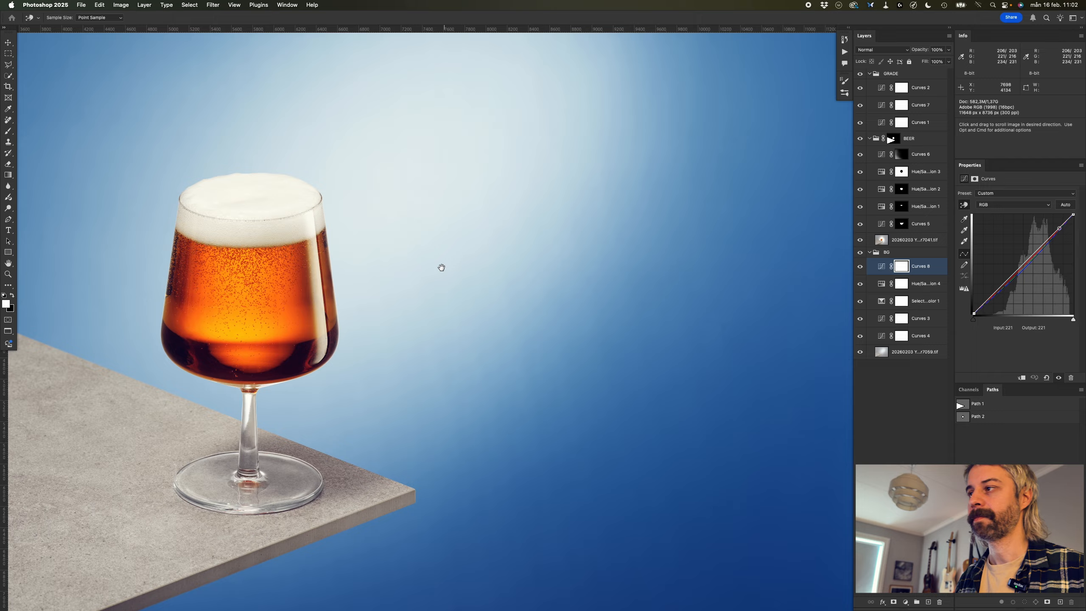
{"action": "left_click_drag", "start_coordinate": [441, 267], "coordinate": [363, 407]}
{"action": "left_click_drag", "start_coordinate": [598, 141], "coordinate": [671, 123]}
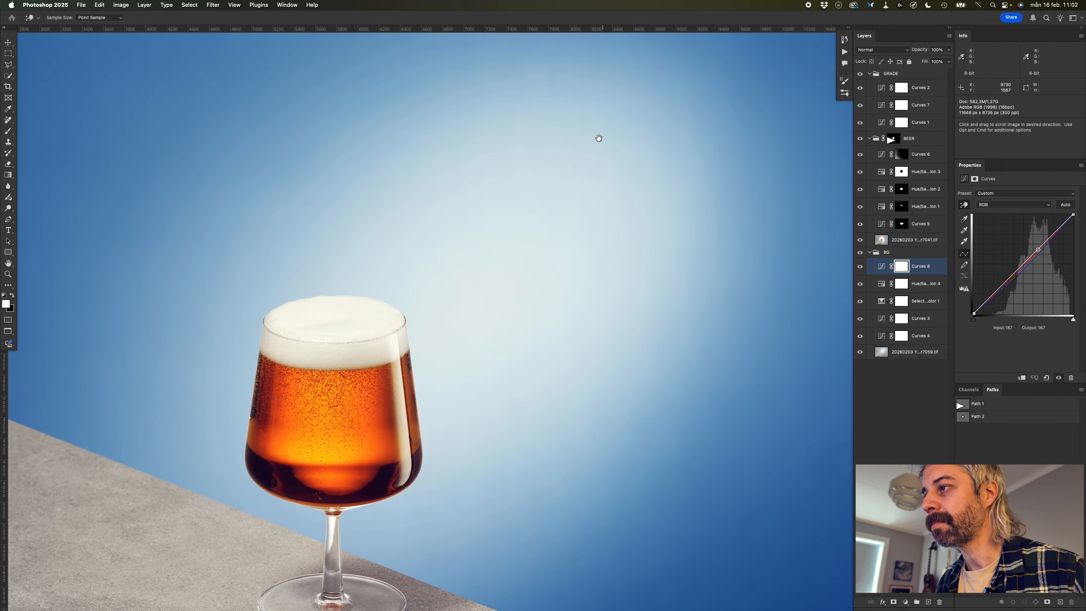
{"action": "left_click_drag", "start_coordinate": [449, 219], "coordinate": [582, 271]}
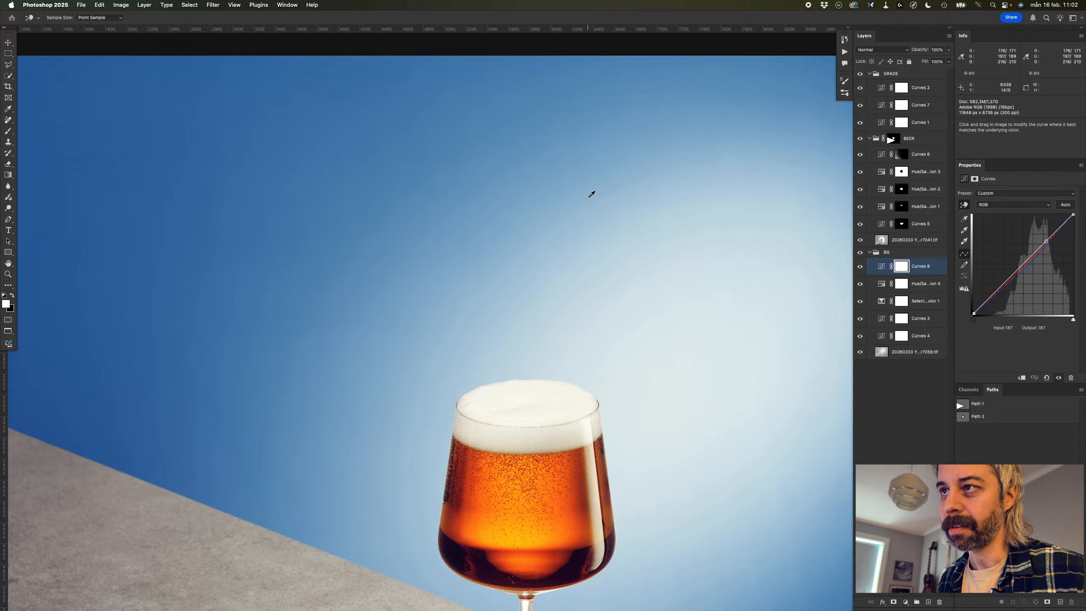
{"action": "left_click_drag", "start_coordinate": [585, 206], "coordinate": [460, 118]}
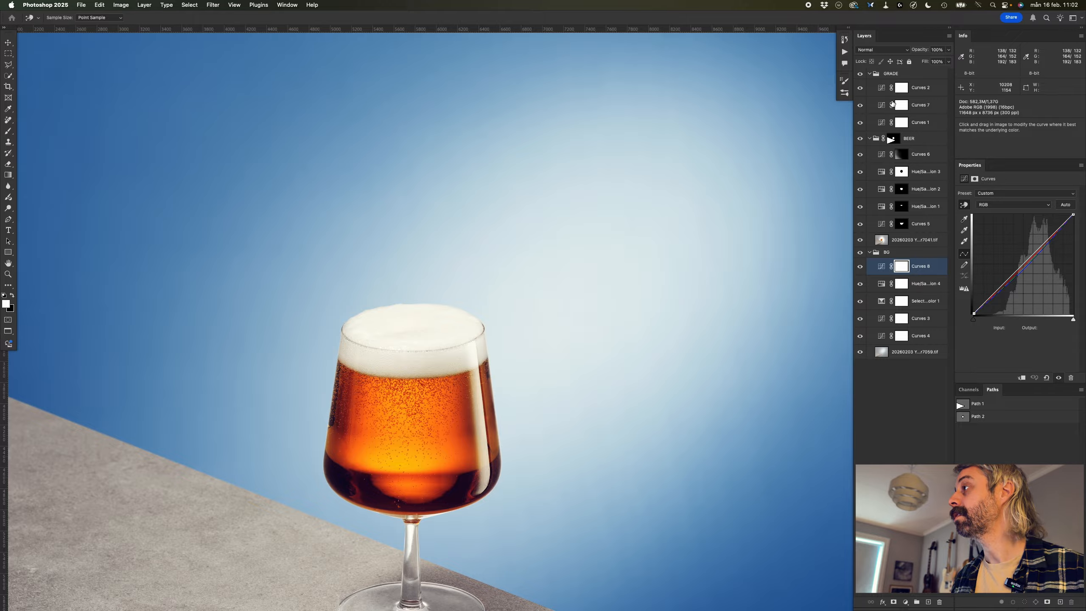
- Create a layer named GRAIN above Curves 2 in Soft Light mode, filled with the neutral color
{"action": "left_click", "coordinate": [917, 88]}
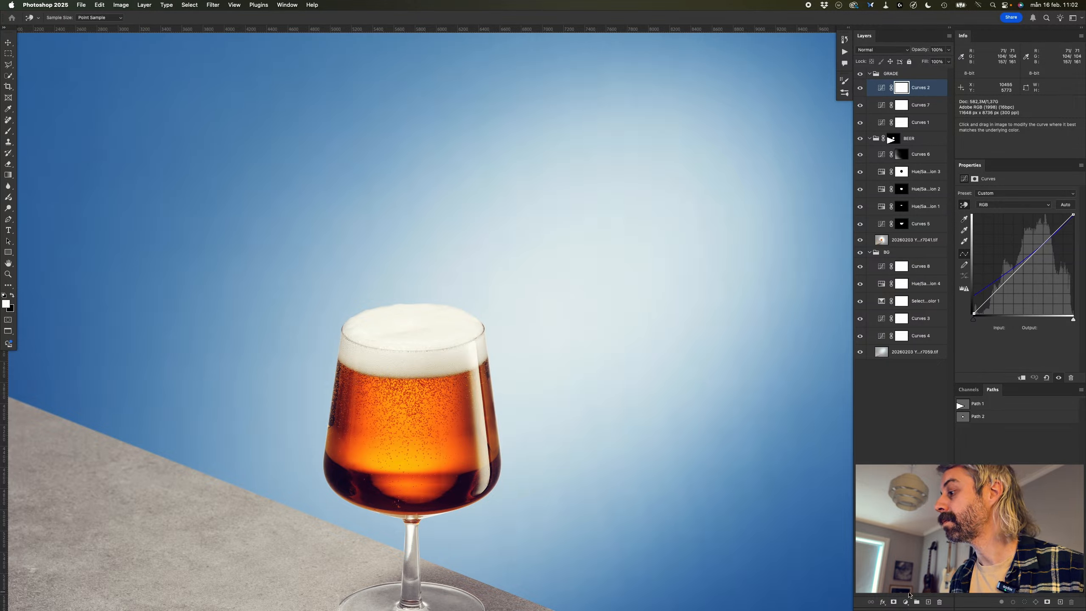
{"action": "key", "text": "super+shift+n"}
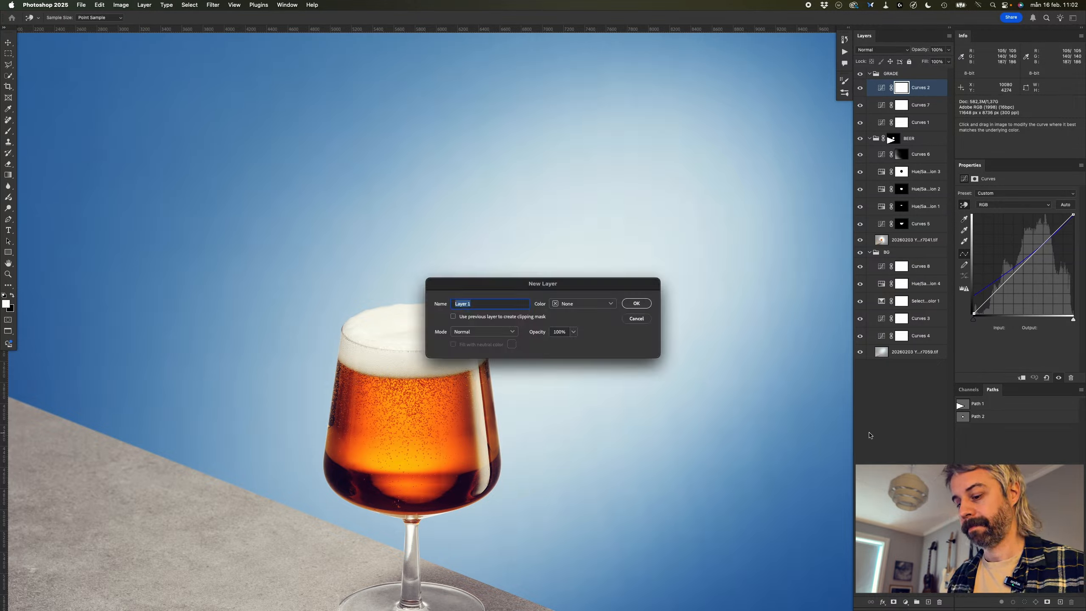
{"action": "type", "text": "GRAIN"}
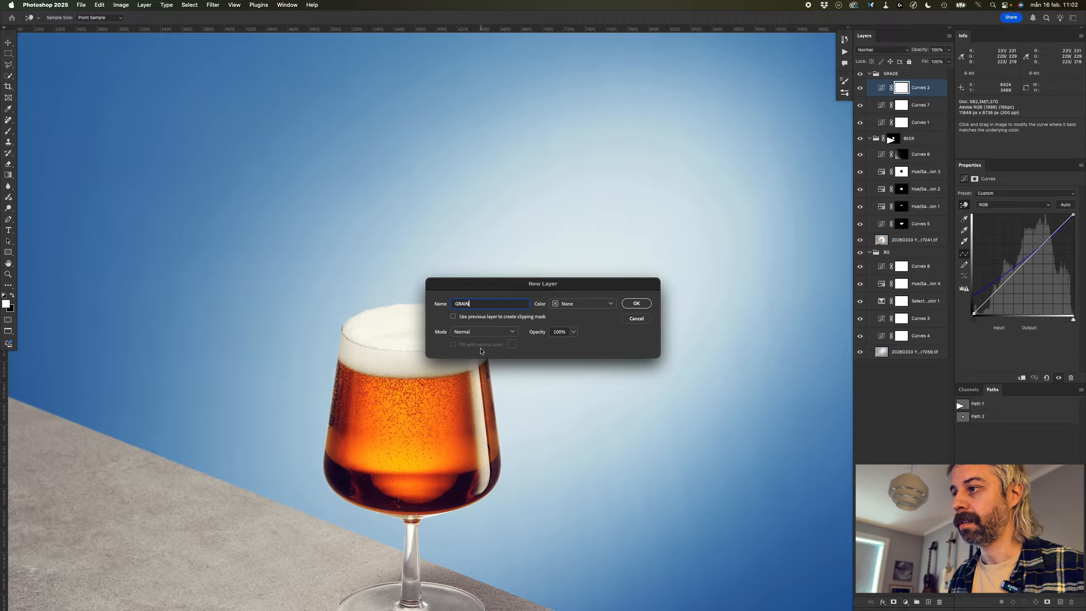
{"action": "left_click", "coordinate": [480, 332]}
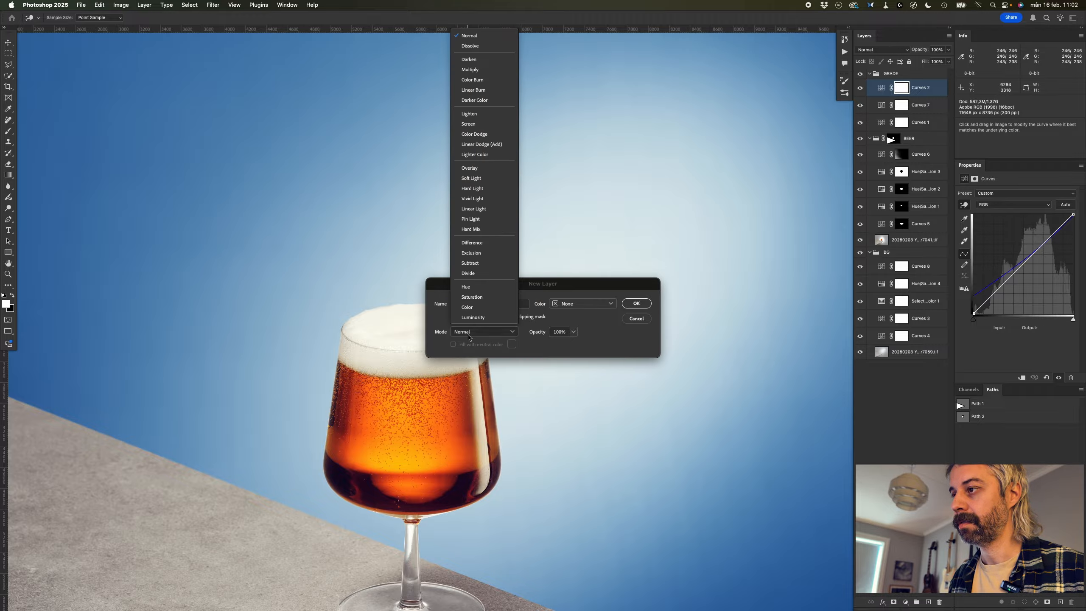
{"action": "left_click", "coordinate": [479, 180]}
{"action": "left_click", "coordinate": [458, 344]}
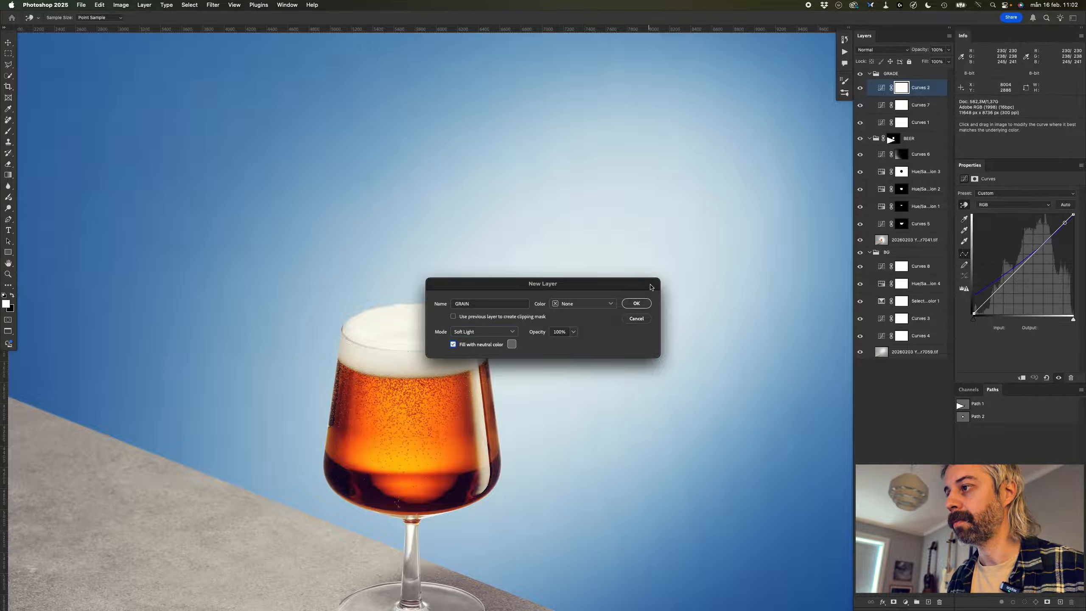
{"action": "left_click", "coordinate": [637, 304]}
- Apply Add Noise to the GRAIN layer with an amount of 10%, Gaussian distribution and Monochromatic enabled
{"action": "key", "text": "super+plus"}
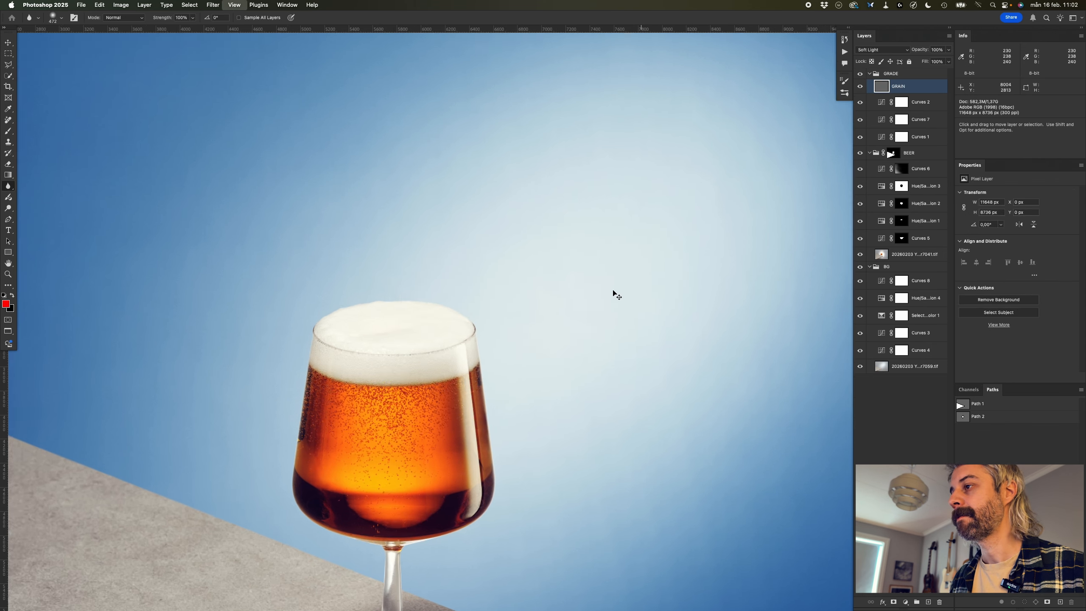
{"action": "left_click_drag", "start_coordinate": [452, 379], "coordinate": [751, 92]}
{"action": "left_click_drag", "start_coordinate": [296, 104], "coordinate": [625, 126]}
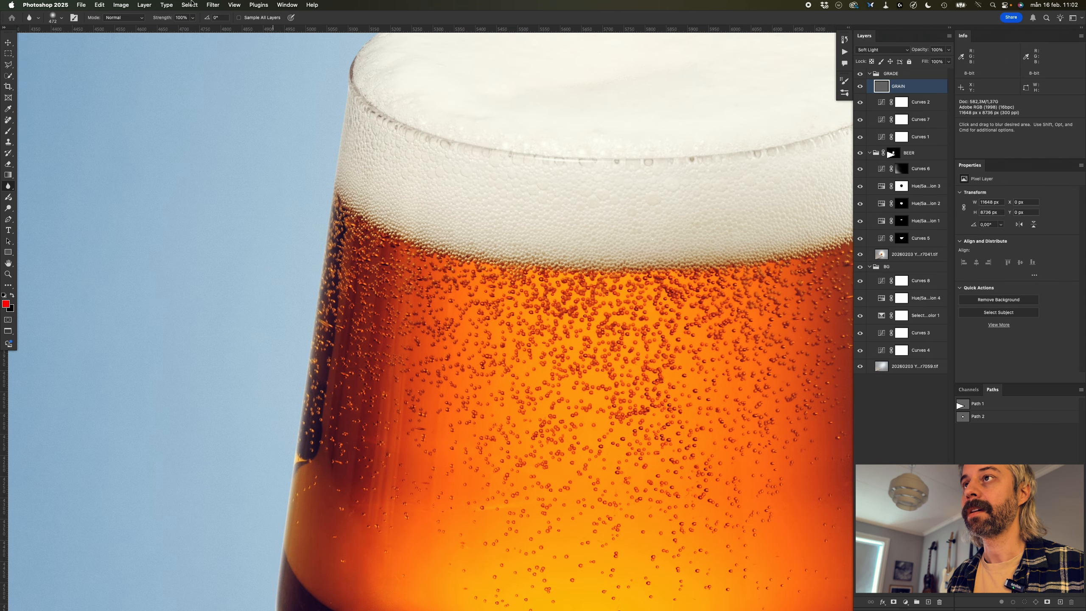
{"action": "left_click", "coordinate": [212, 5]}
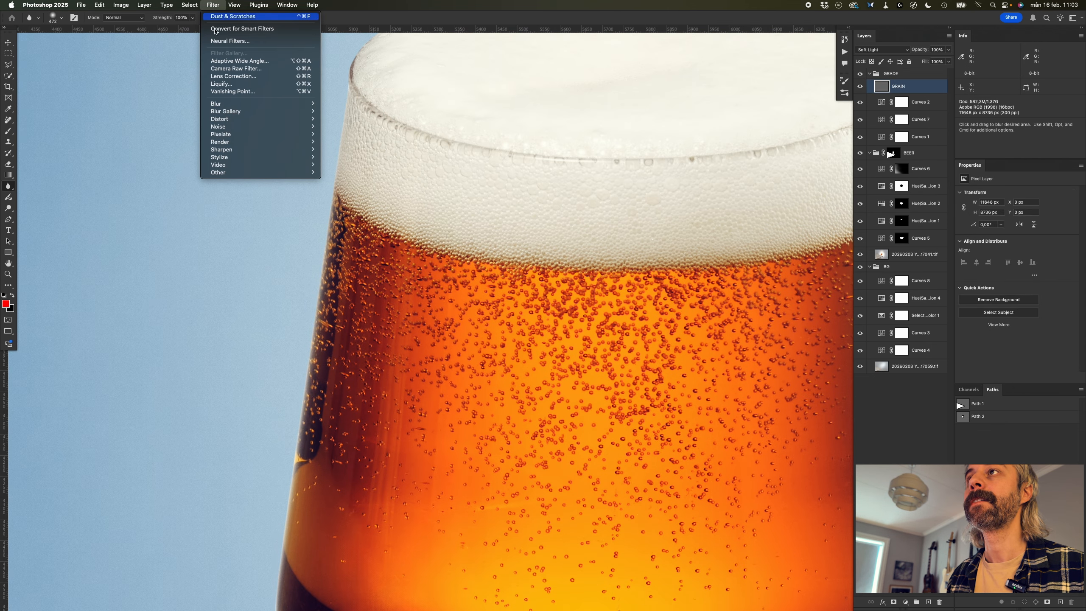
{"action": "mouse_move", "coordinate": [299, 126]}
{"action": "left_click", "coordinate": [358, 127]}
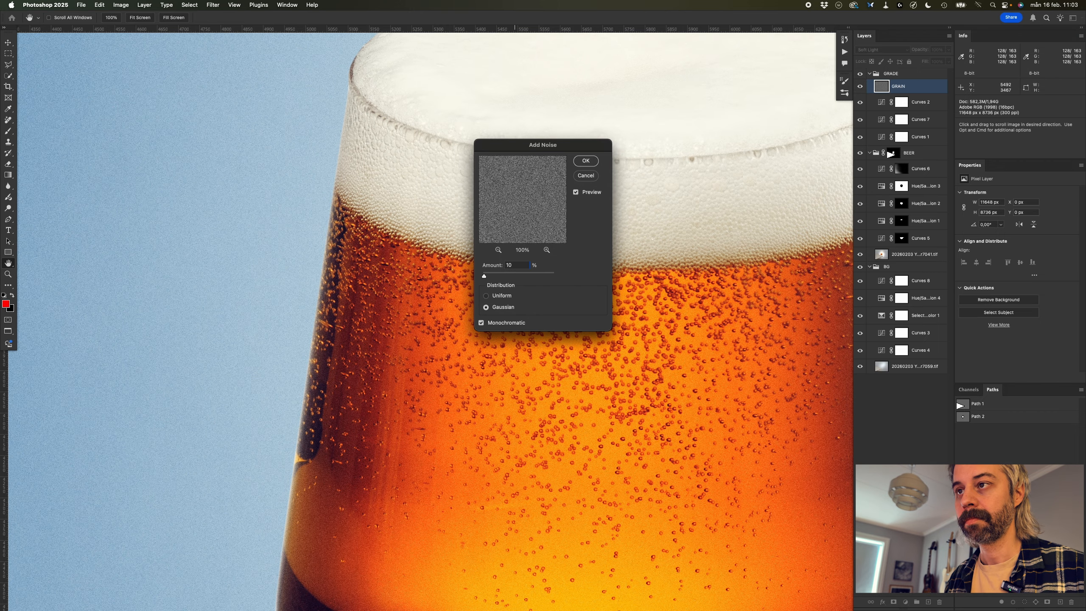
{"action": "left_click_drag", "start_coordinate": [348, 354], "coordinate": [609, 199]}
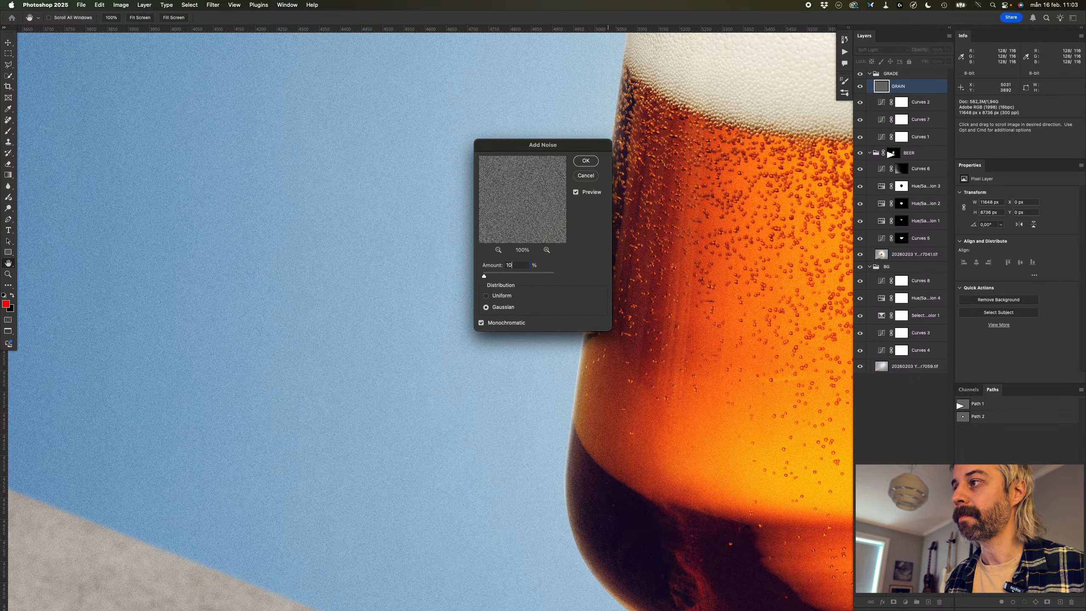
{"action": "key", "text": "Return"}
- Soften the GRAIN layer with a 0.5 pixel Gaussian Blur and compare the image with and without the grain
{"action": "left_click", "coordinate": [212, 4]}
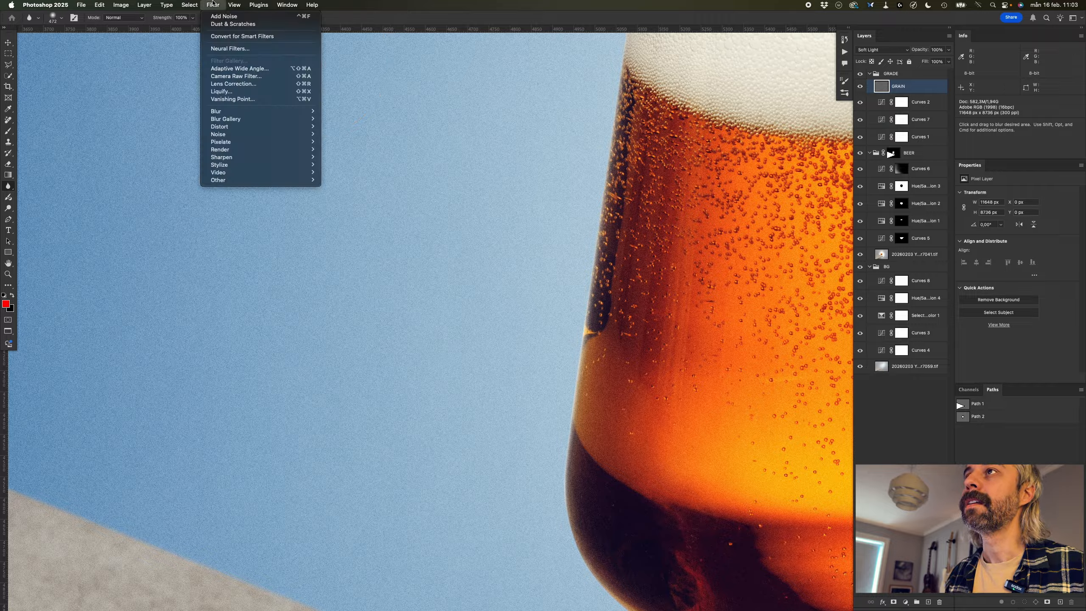
{"action": "mouse_move", "coordinate": [302, 112]}
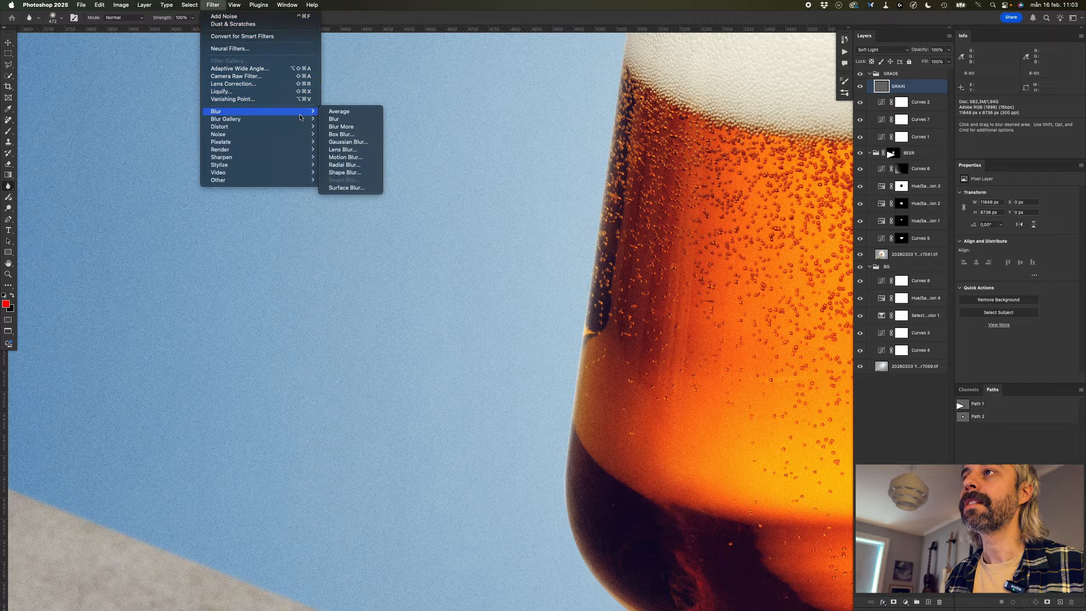
{"action": "left_click", "coordinate": [358, 139]}
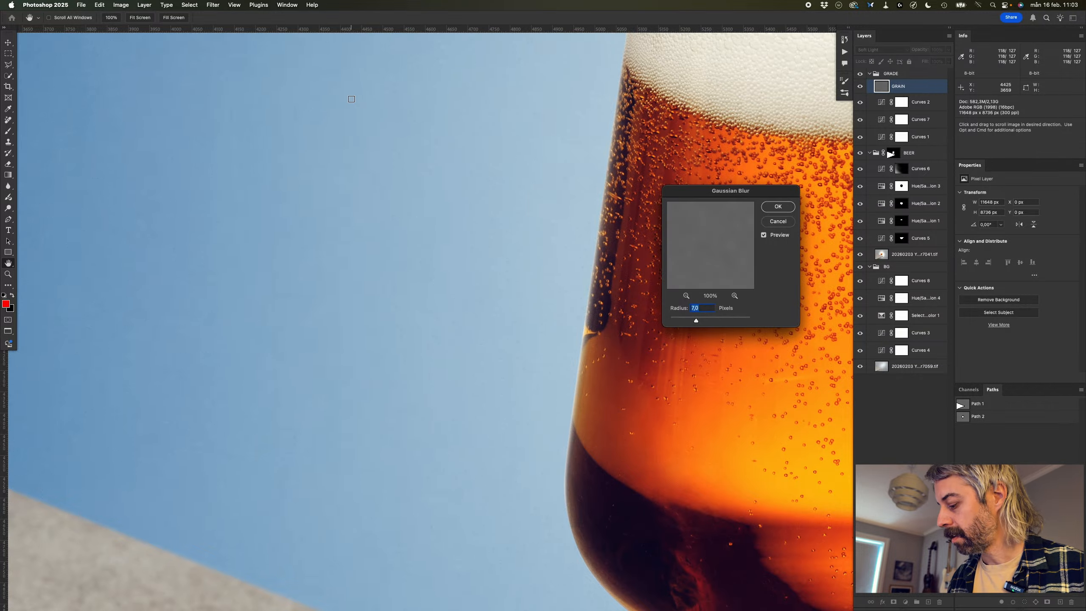
{"action": "type", "text": "0,5"}
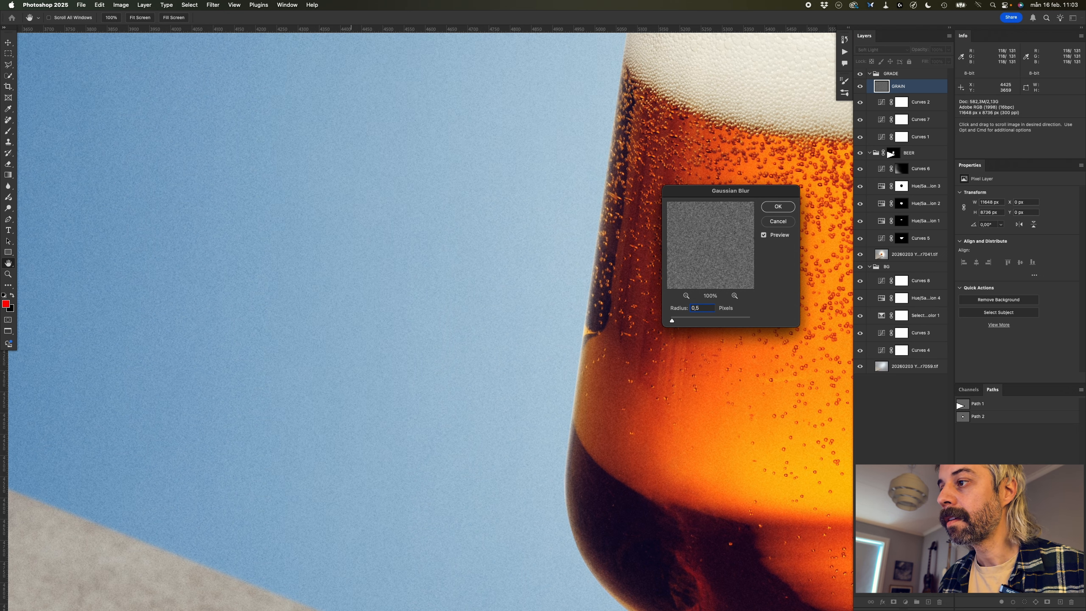
{"action": "key", "text": "Return"}
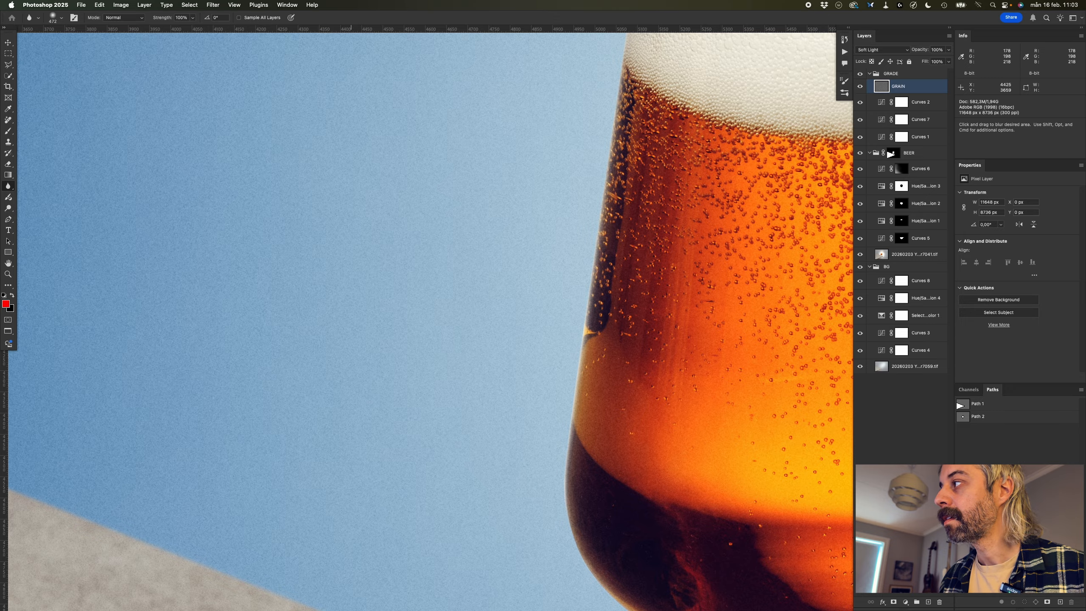
{"action": "left_click", "coordinate": [860, 86]}
{"action": "left_click", "coordinate": [861, 86]}
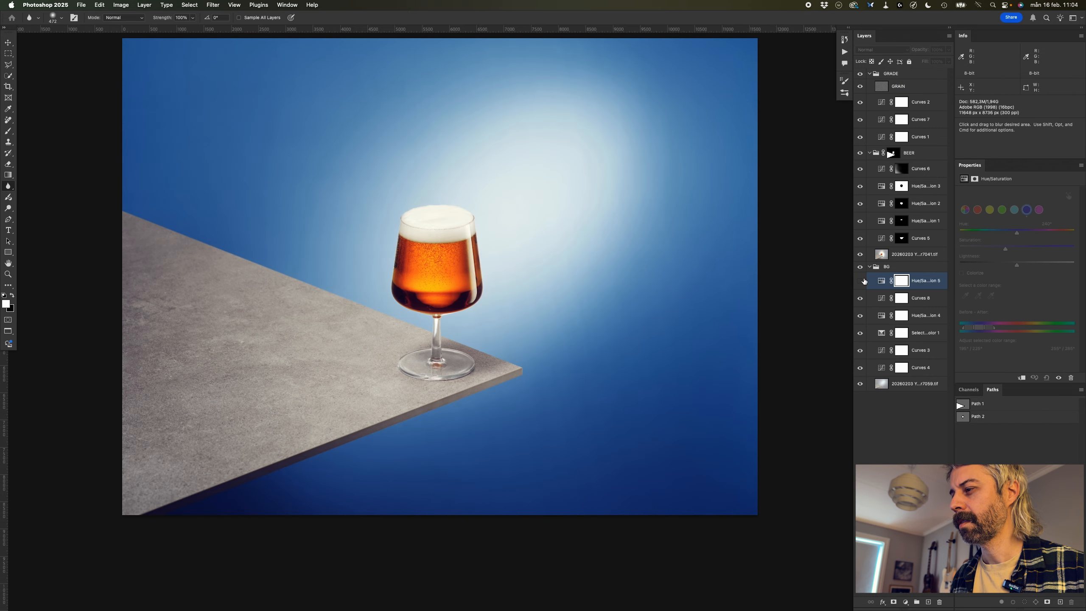
- Compare the background with and without the Hue/Saturation 5 adjustment in the BG group
{"action": "left_click", "coordinate": [861, 281]}
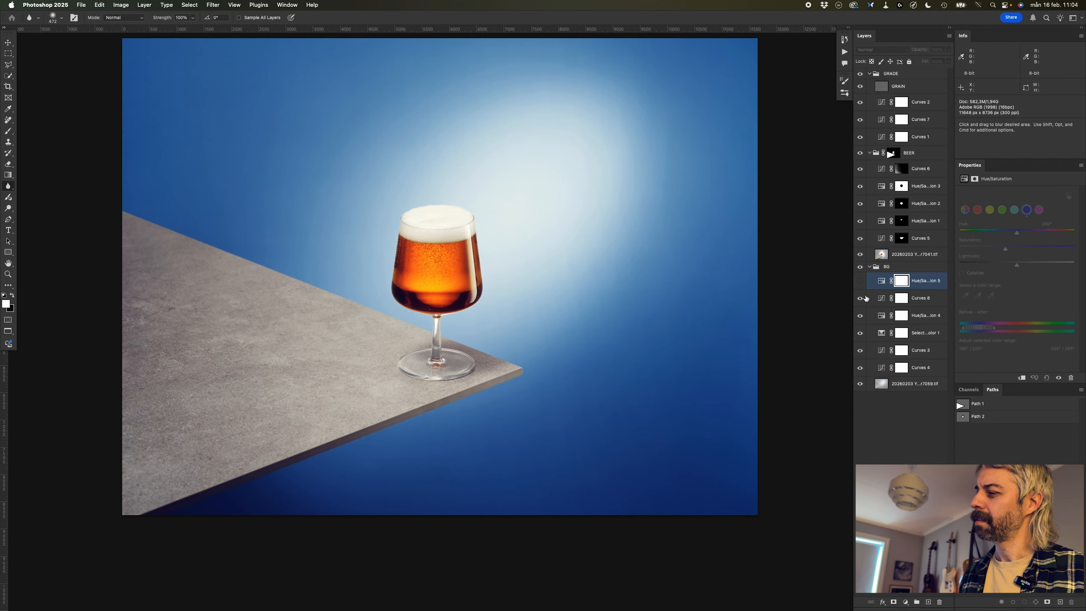
{"action": "left_click_drag", "start_coordinate": [665, 320], "coordinate": [692, 393]}
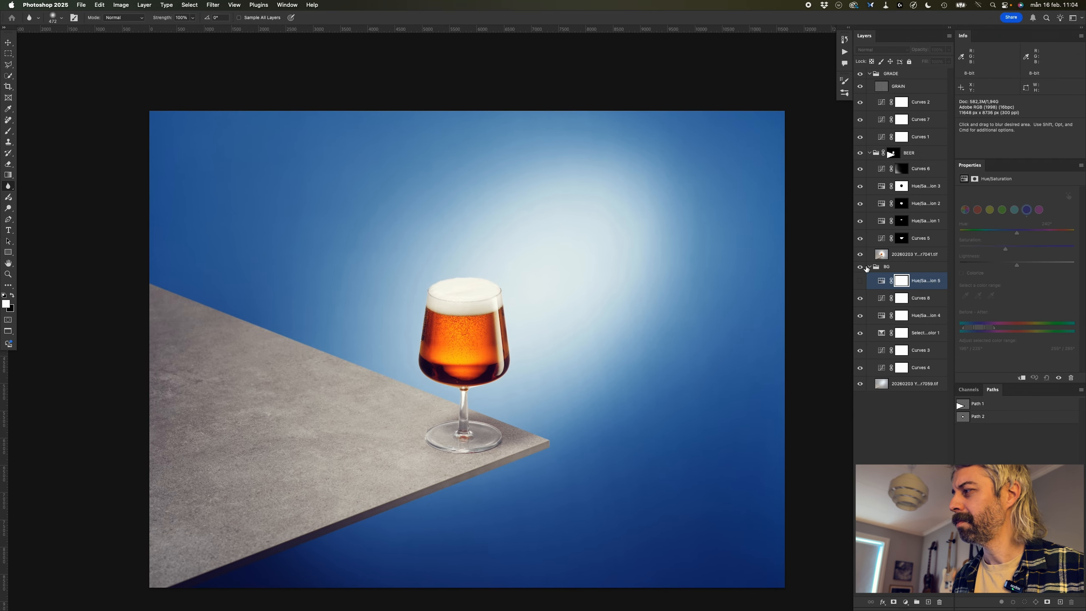
{"action": "left_click", "coordinate": [861, 283]}
{"action": "left_click", "coordinate": [861, 283]}
{"action": "left_click", "coordinate": [861, 284]}
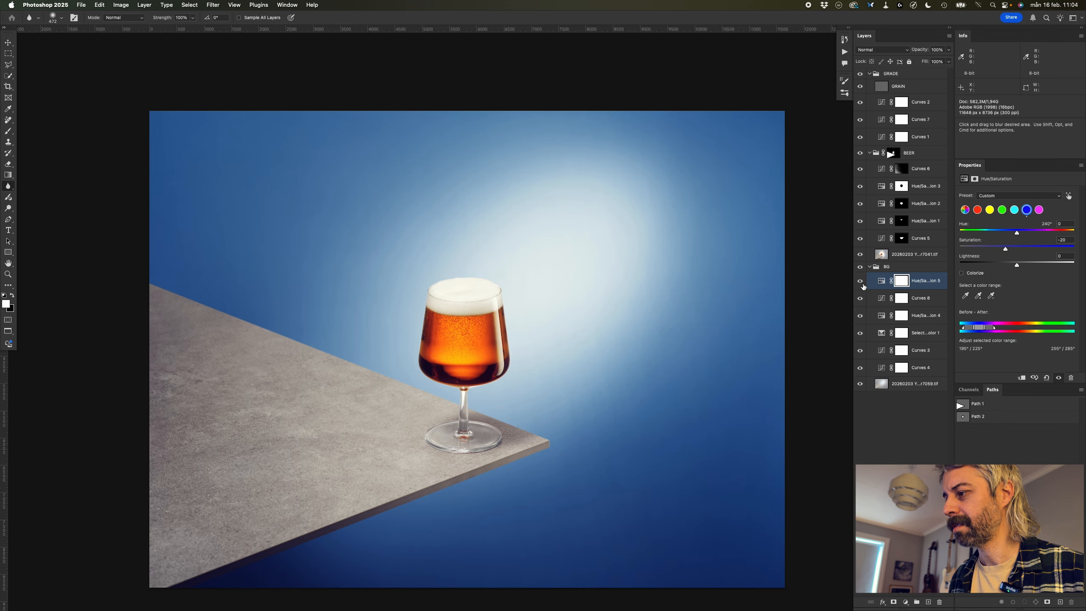
- Shift the Blues hue of the background's Hue/Saturation 5 adjustment to -2
{"action": "left_click", "coordinate": [881, 282]}
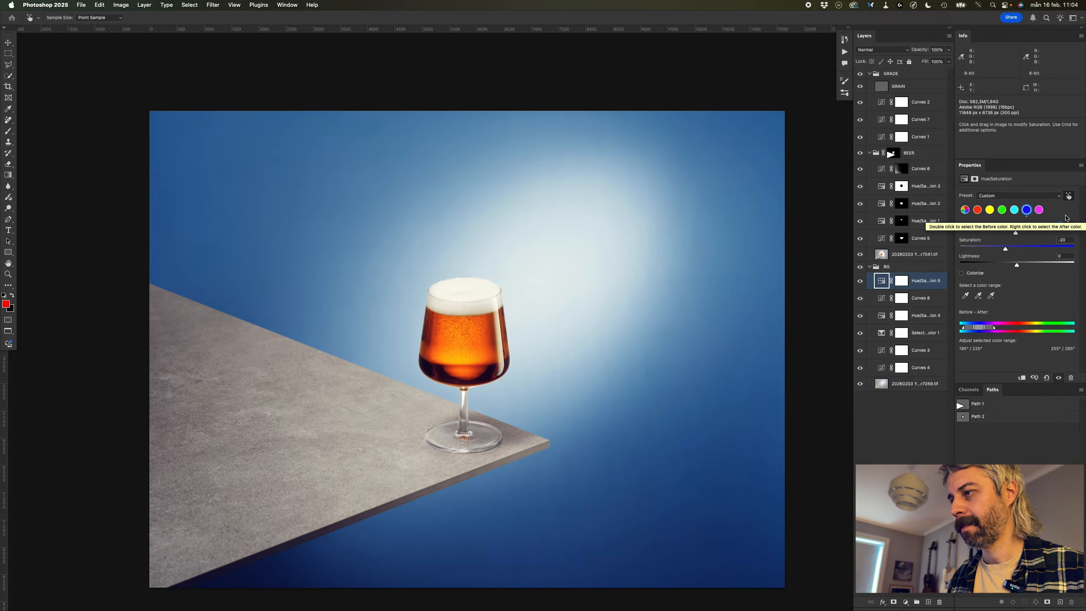
{"action": "key", "text": "r"}
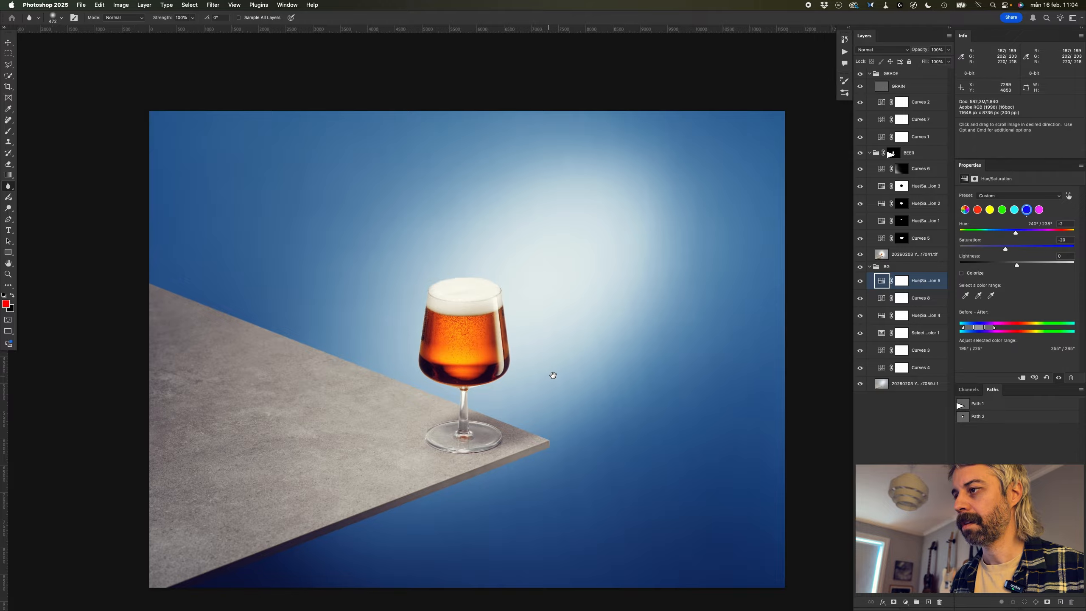
{"action": "left_click_drag", "start_coordinate": [553, 376], "coordinate": [599, 274]}
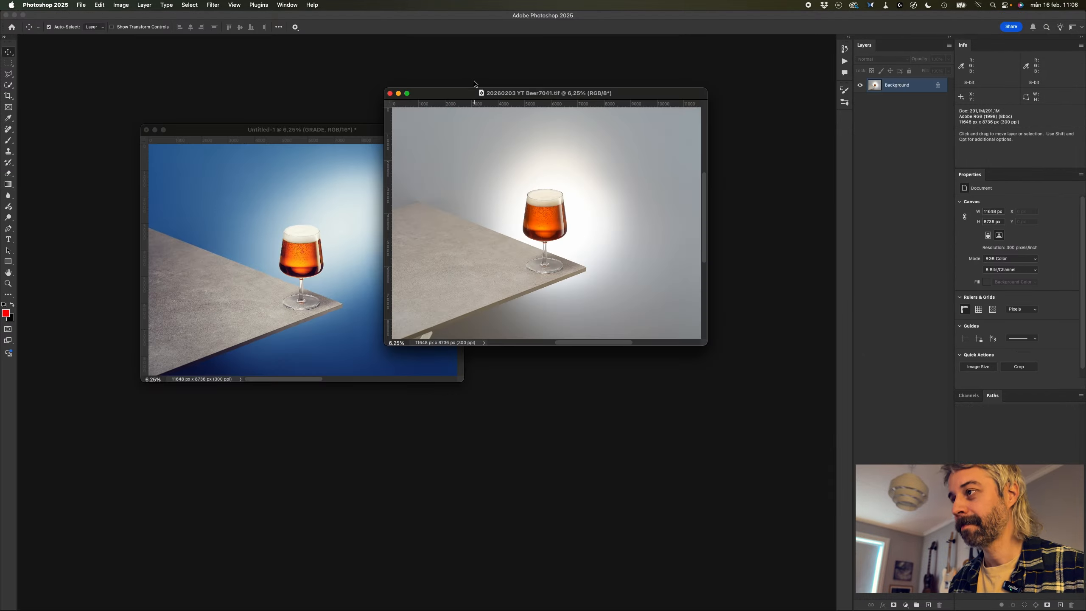
- Copy the original 20260203 YT Beer7041.tif photo into the Untitled-1 composite, aligned with it, and place it above the GRADE group
{"action": "left_click_drag", "start_coordinate": [575, 92], "coordinate": [639, 248]}
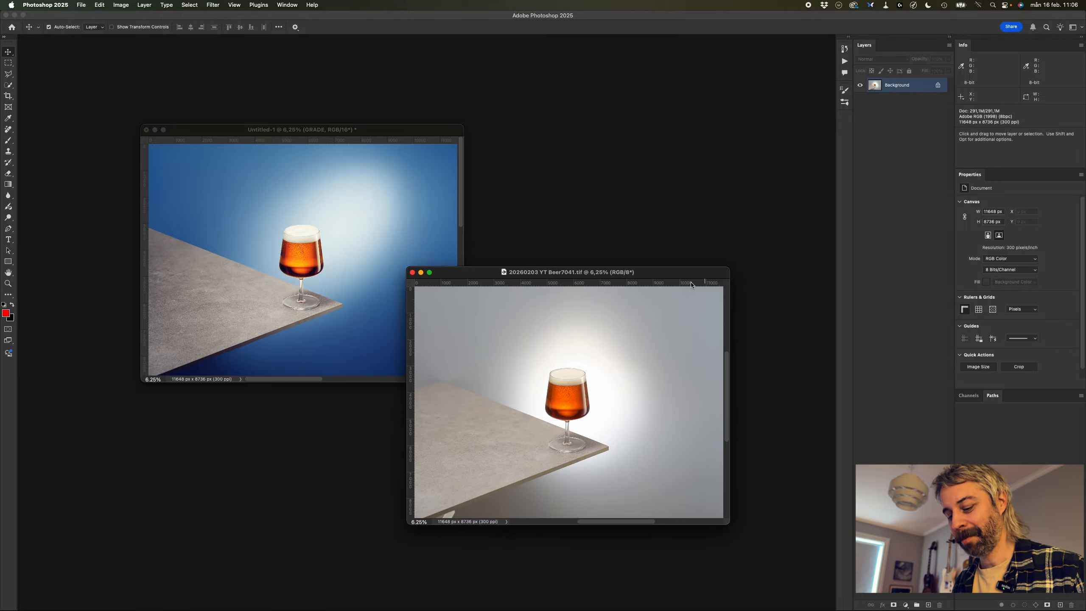
{"action": "left_click_drag", "start_coordinate": [718, 314], "coordinate": [347, 239]}
{"action": "left_click_drag", "start_coordinate": [454, 239], "coordinate": [454, 239]}
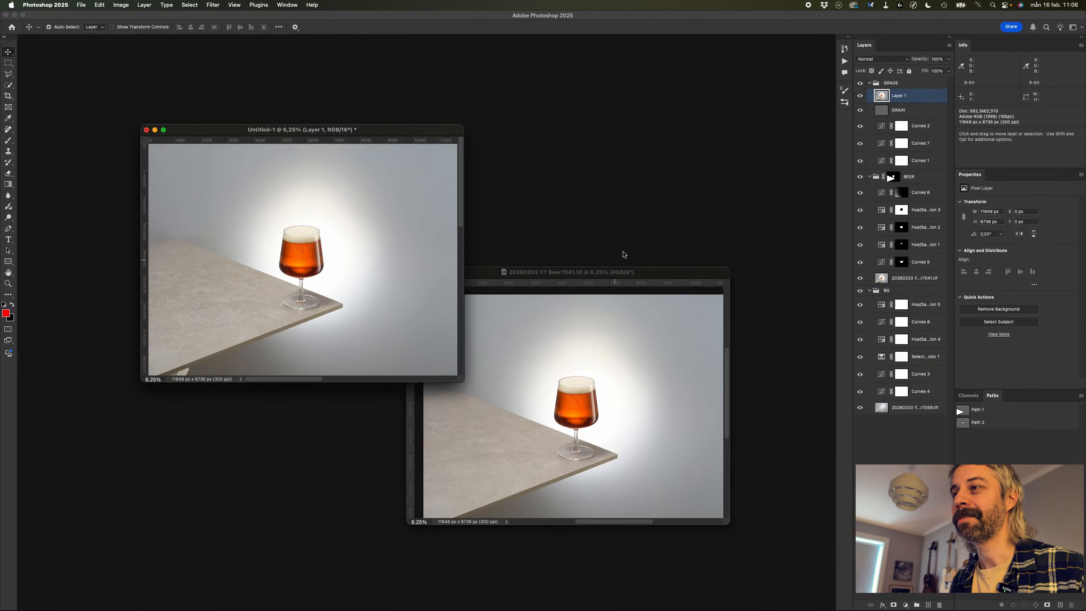
{"action": "left_click_drag", "start_coordinate": [889, 107], "coordinate": [895, 80]}
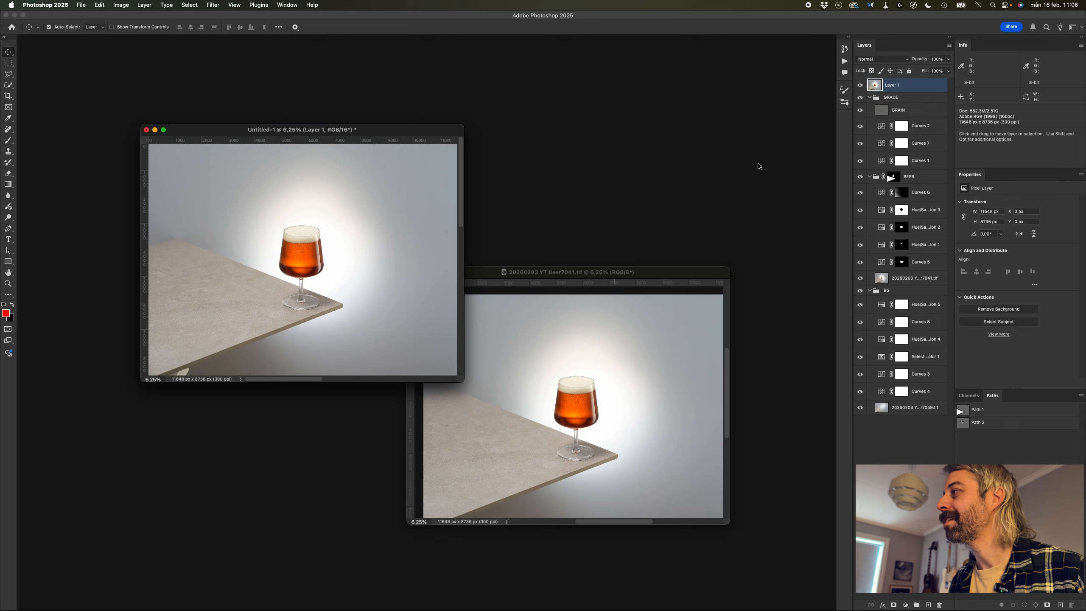
- Close the original photo document and display the Untitled-1 composite enlarged in full-screen mode
{"action": "left_click", "coordinate": [664, 271]}
{"action": "key", "text": "super+w"}
{"action": "left_click_drag", "start_coordinate": [431, 131], "coordinate": [499, 164]}
{"action": "key", "text": "f"}
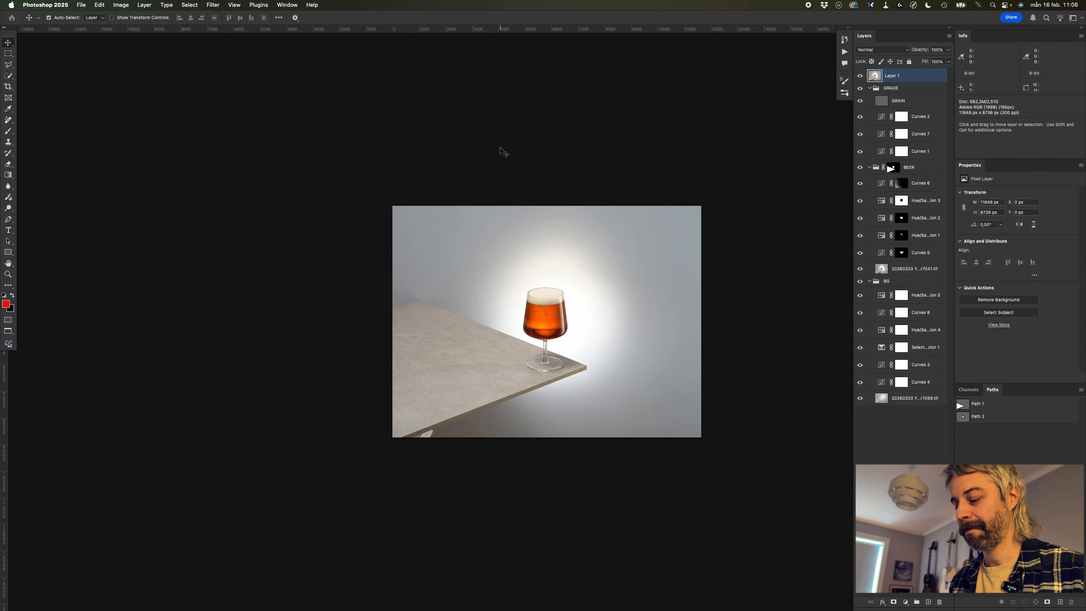
{"action": "key", "text": "super+plus"}
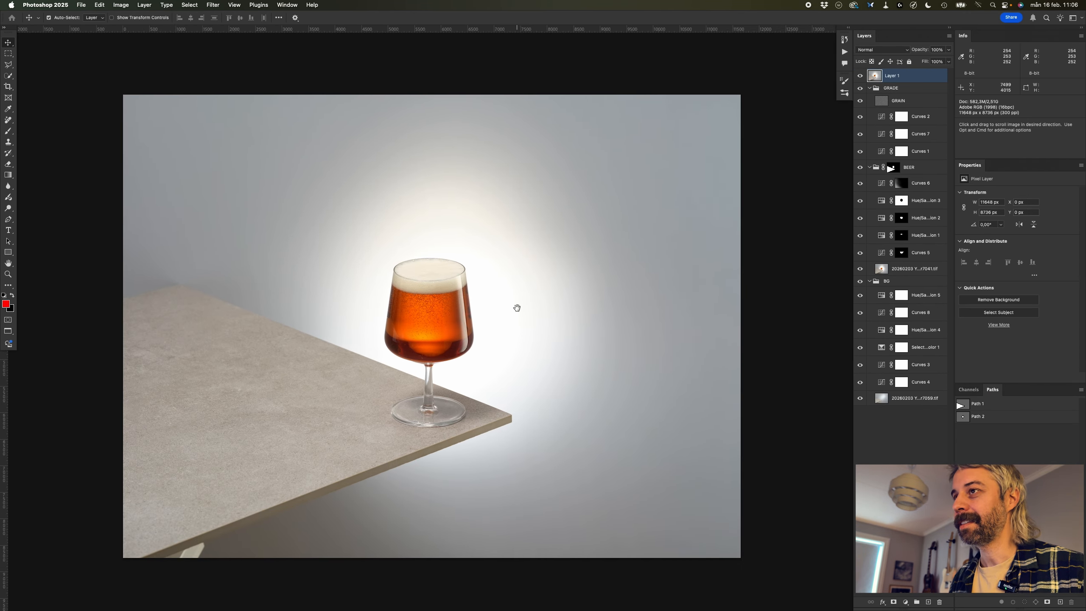